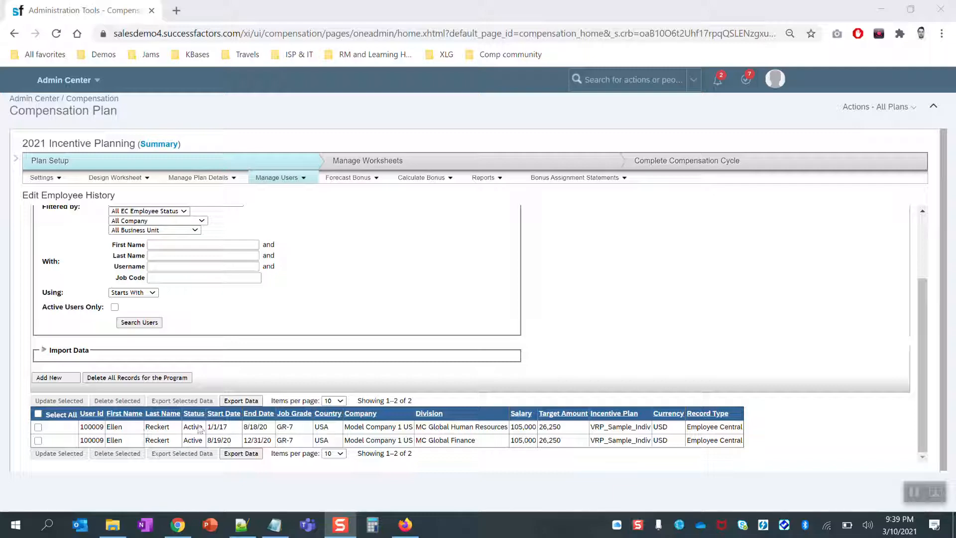
# Review the employee history records' salary values, the 26,250 target amount and the 8/18/20 end date.
pyautogui.scroll(2, 155, 235)
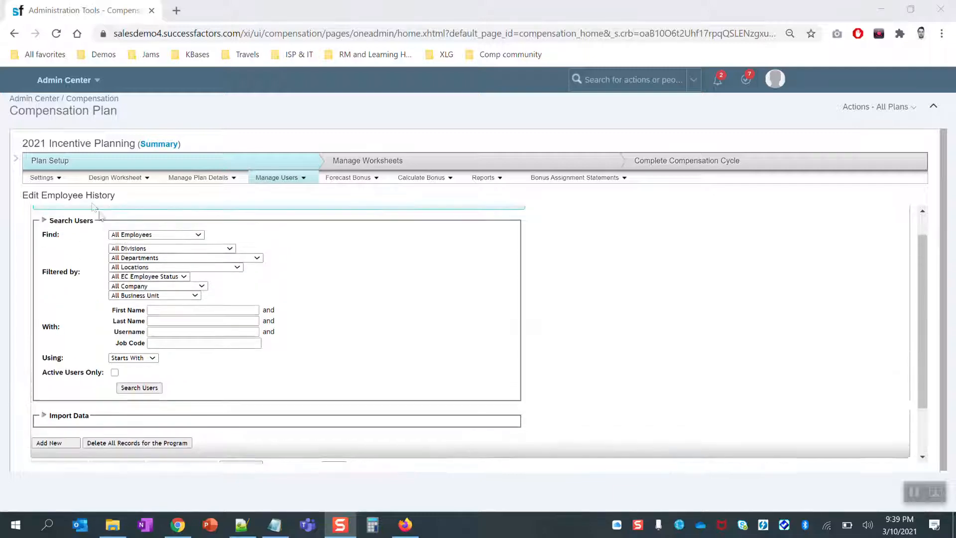
pyautogui.click(281, 178)
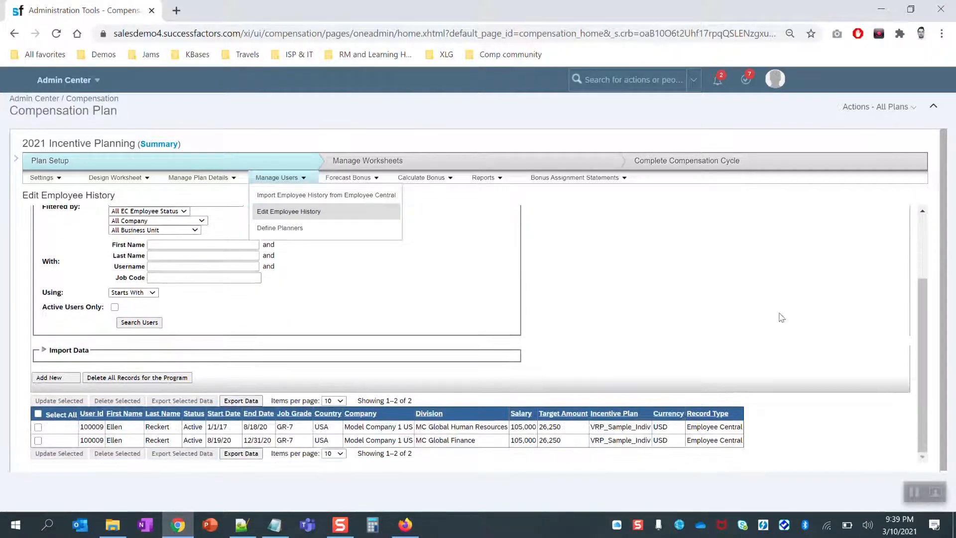
pyautogui.moveTo(922, 324); pyautogui.dragTo(922, 370)
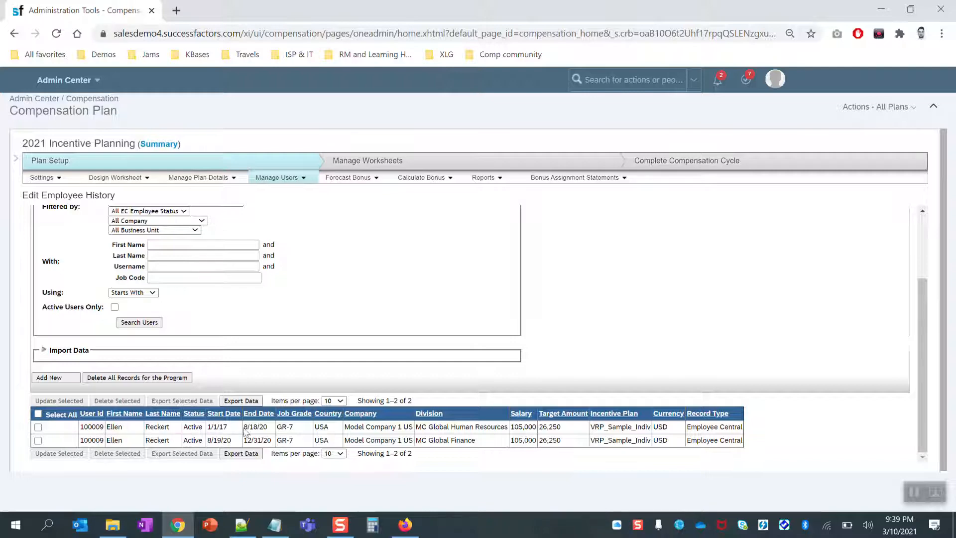
pyautogui.doubleClick(527, 426)
pyautogui.doubleClick(527, 440)
pyautogui.click(554, 441)
pyautogui.doubleClick(553, 441)
pyautogui.click(374, 401)
pyautogui.tripleClick(252, 426)
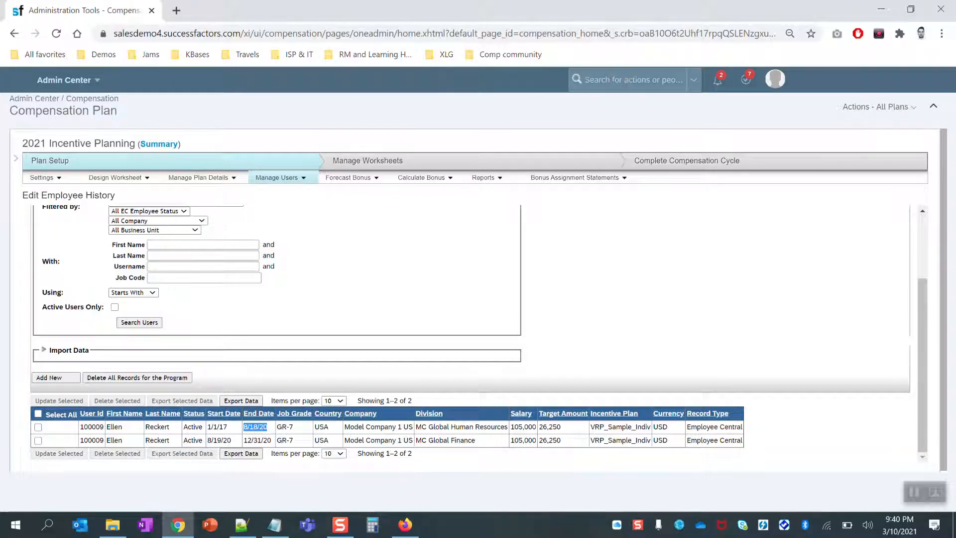
# Search for the employee by surname and open her People Profile from the result.
pyautogui.click(672, 80)
pyautogui.write('recekrt')
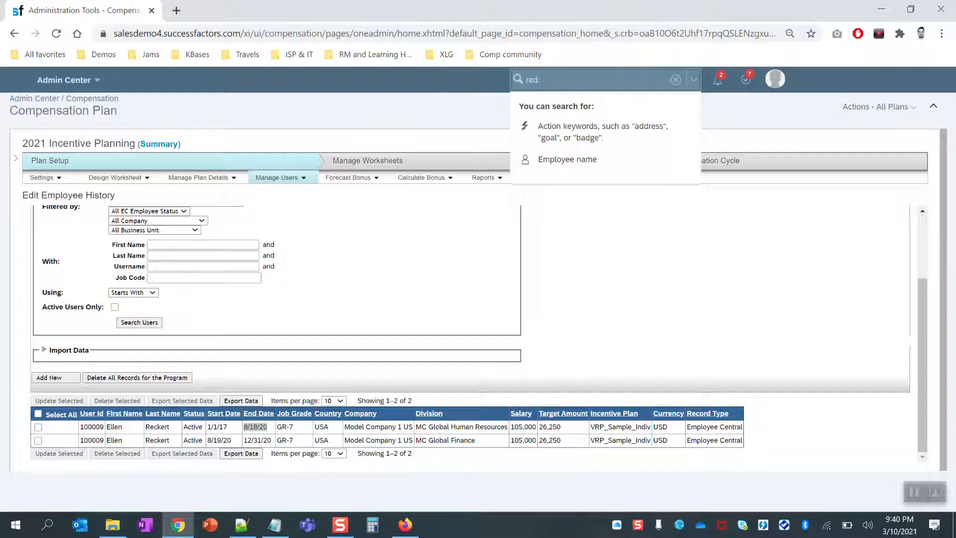
pyautogui.press('BackSpace')
pyautogui.press('BackSpace')
pyautogui.press('BackSpace')
pyautogui.press('BackSpace')
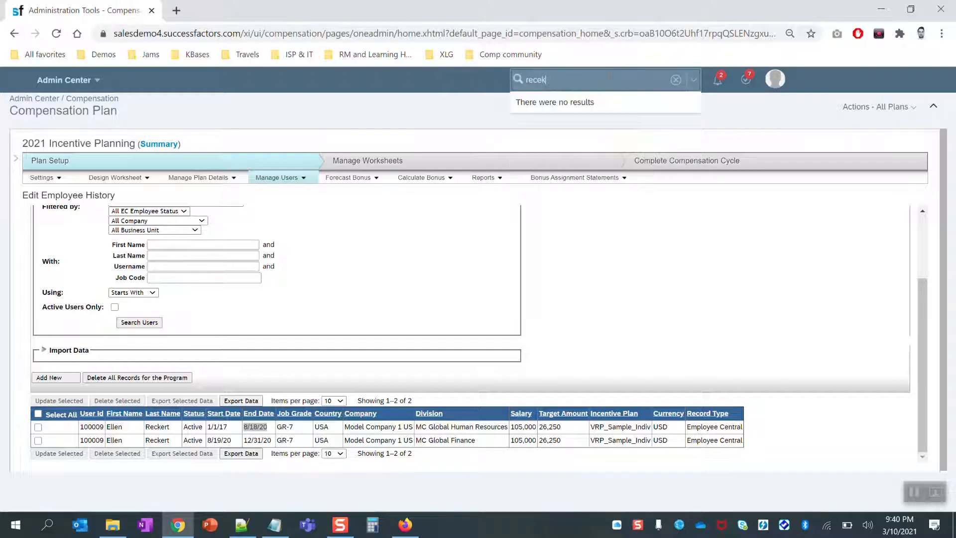
pyautogui.write('kert')
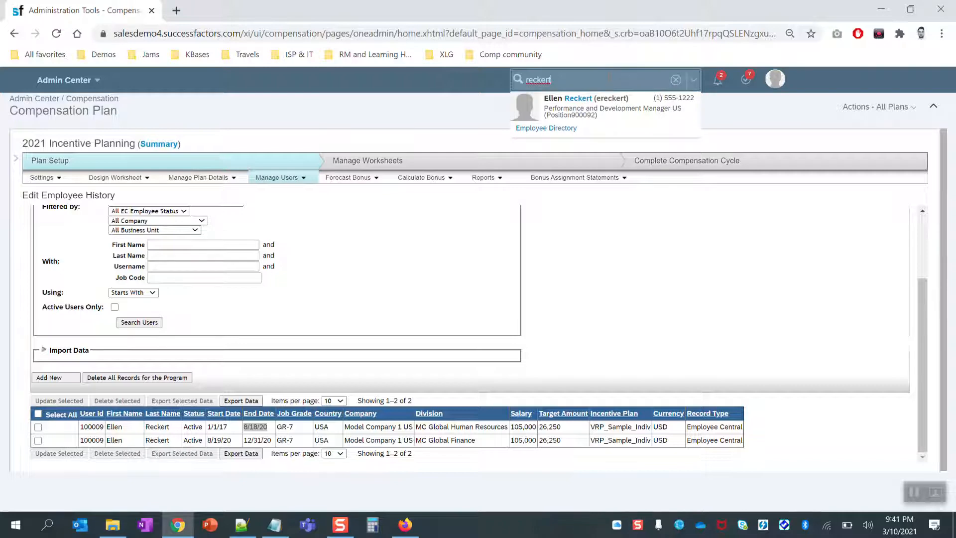
pyautogui.moveTo(601, 114)
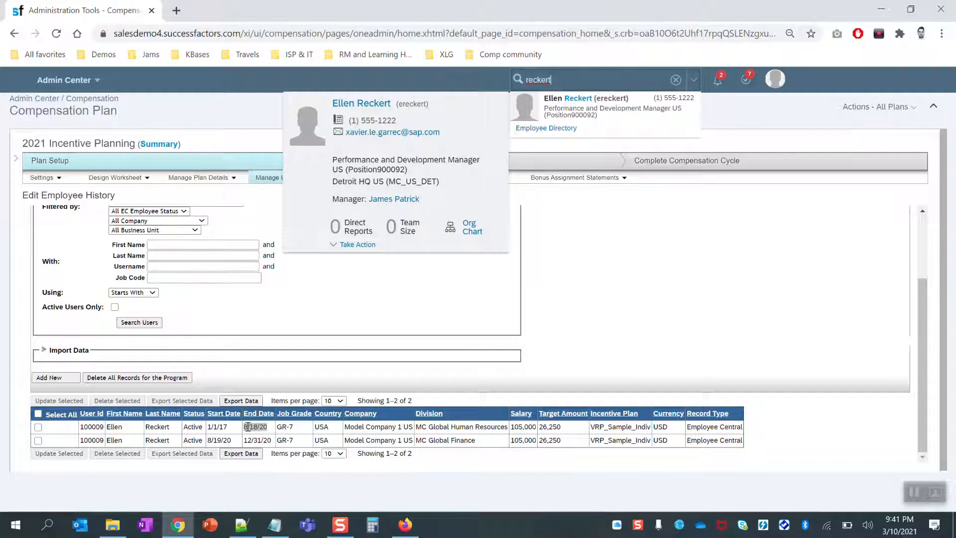
pyautogui.click(371, 103)
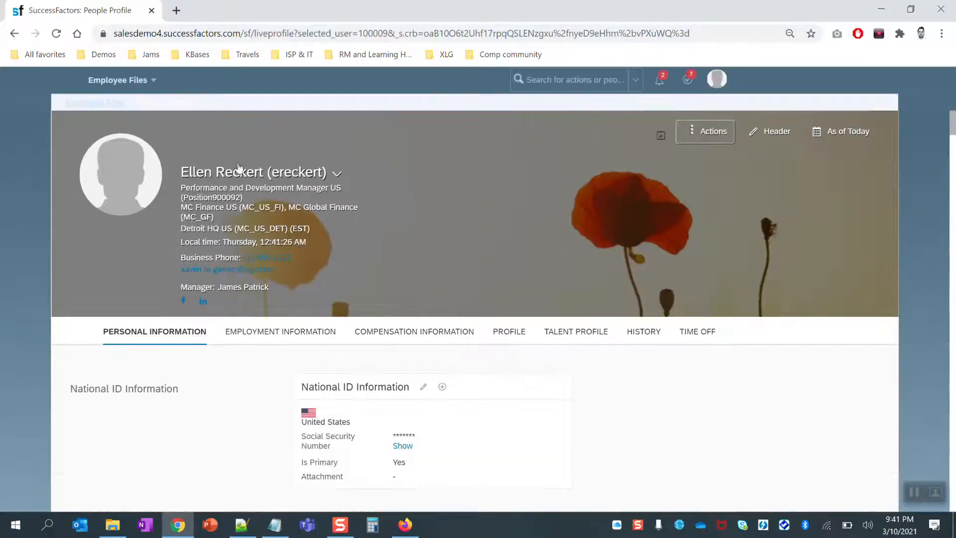
# Show the Job Information change history with the Aug 19, 2020 move to MC Global Finance.
pyautogui.click(296, 333)
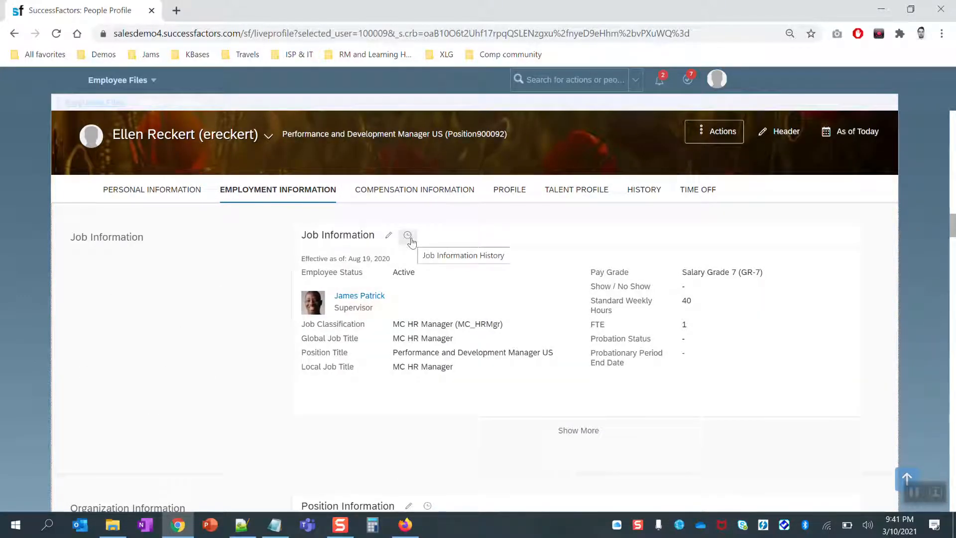
pyautogui.click(407, 236)
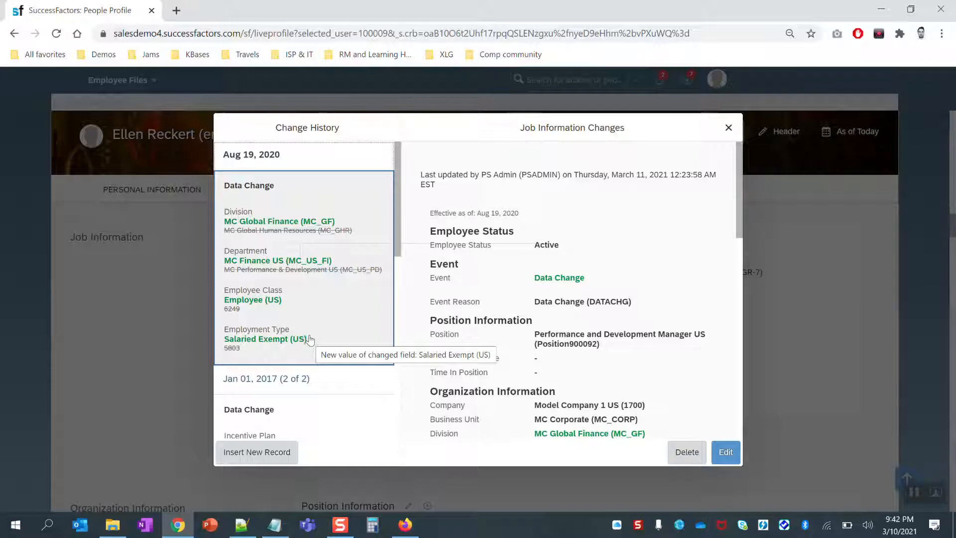
pyautogui.moveTo(406, 531)
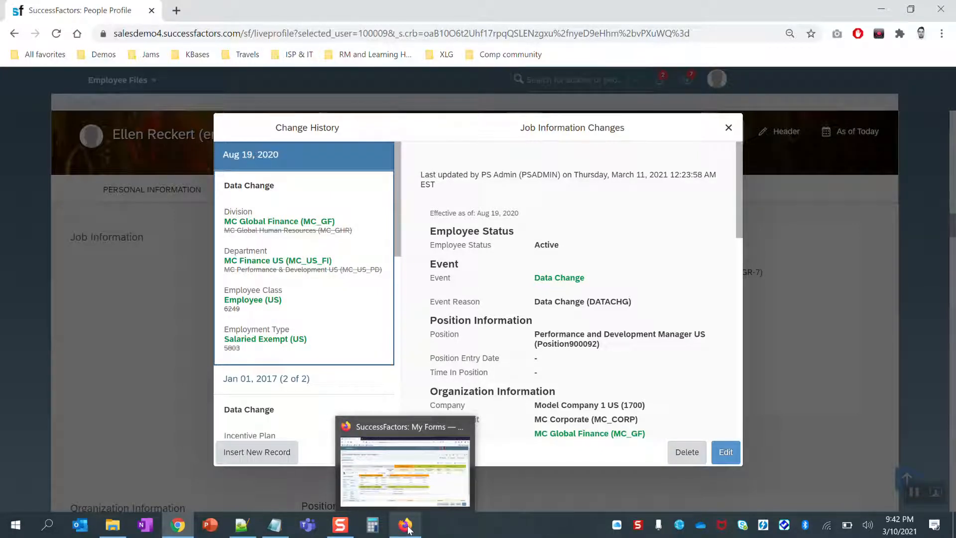
pyautogui.click(406, 527)
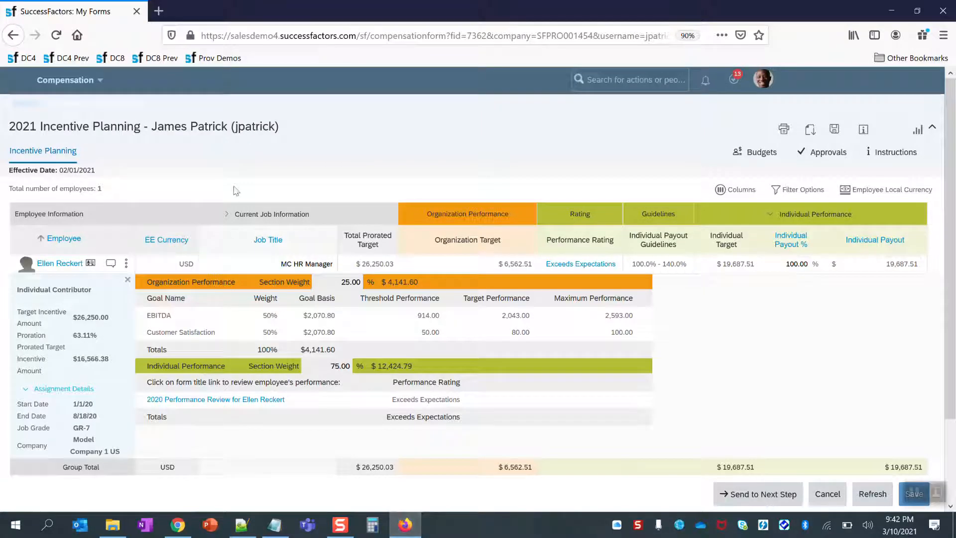
pyautogui.tripleClick(200, 131)
pyautogui.click(226, 131)
pyautogui.scroll(-2, 100, 309)
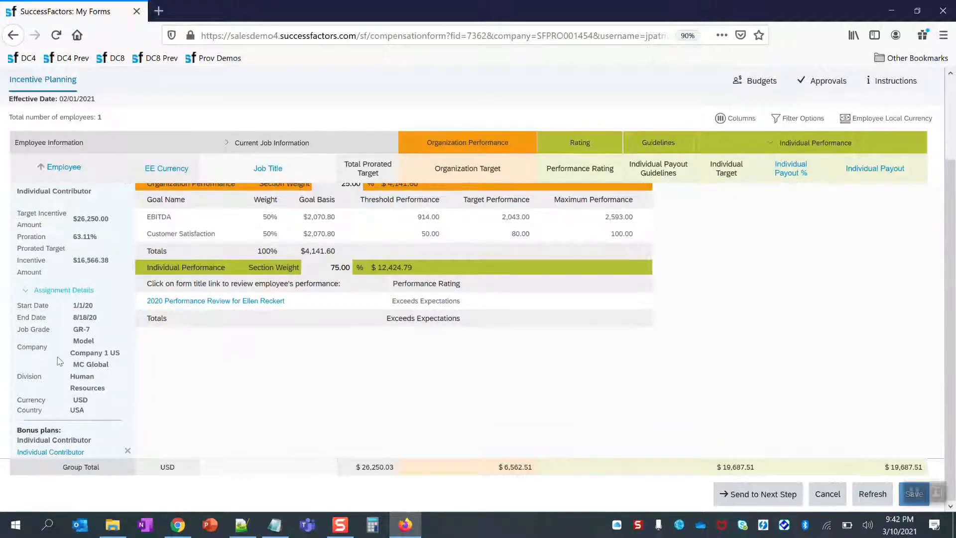
pyautogui.tripleClick(33, 432)
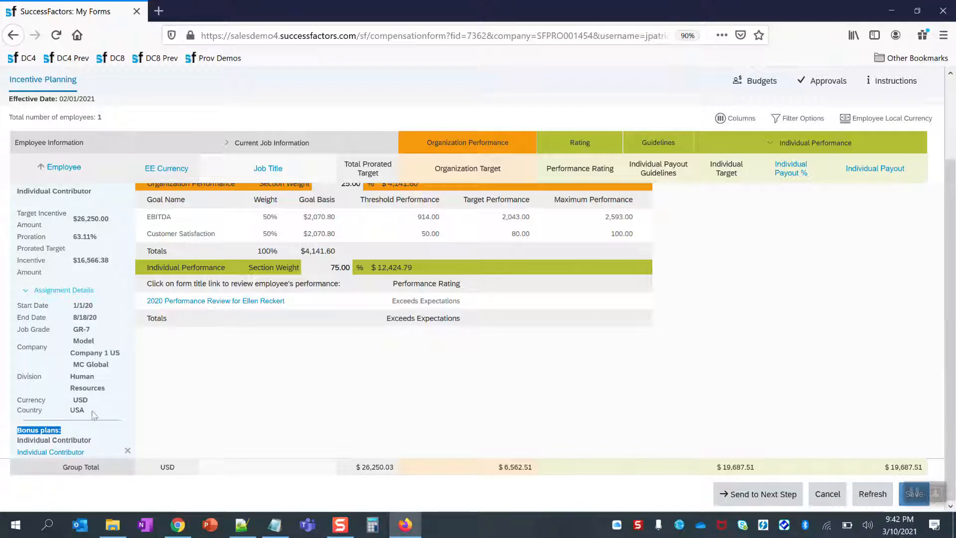
pyautogui.moveTo(18, 346); pyautogui.dragTo(50, 346)
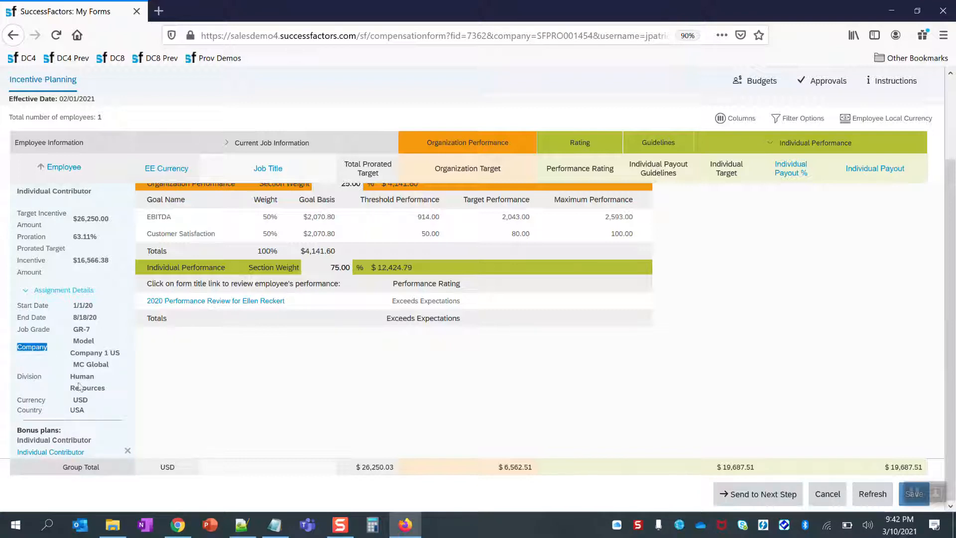
pyautogui.moveTo(106, 391); pyautogui.dragTo(73, 375)
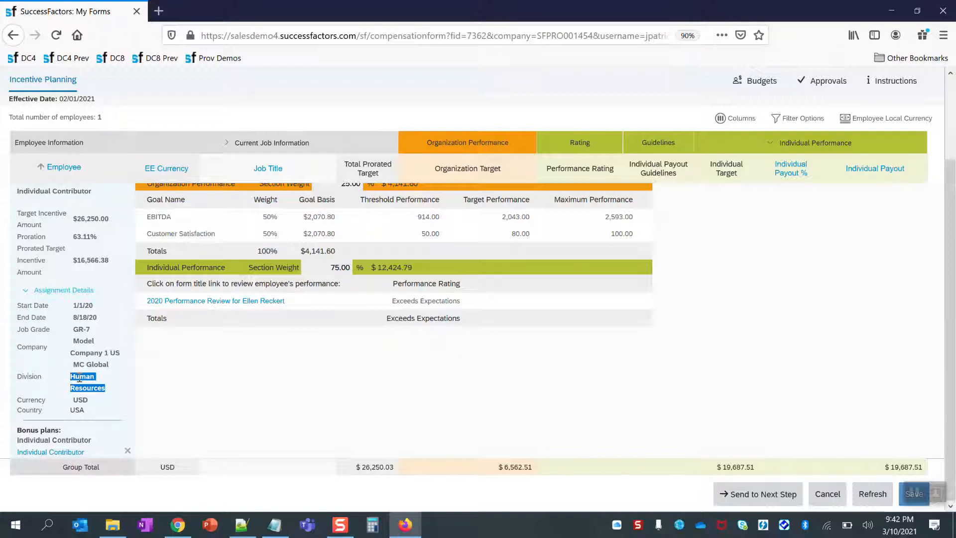
pyautogui.click(181, 531)
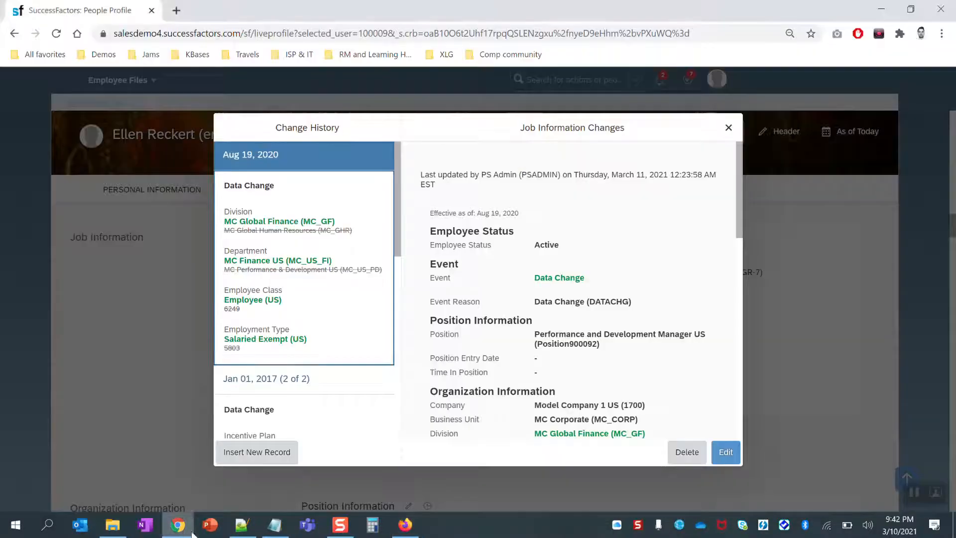
# Close the change history and go to Admin Center's Compensation Home.
pyautogui.click(729, 129)
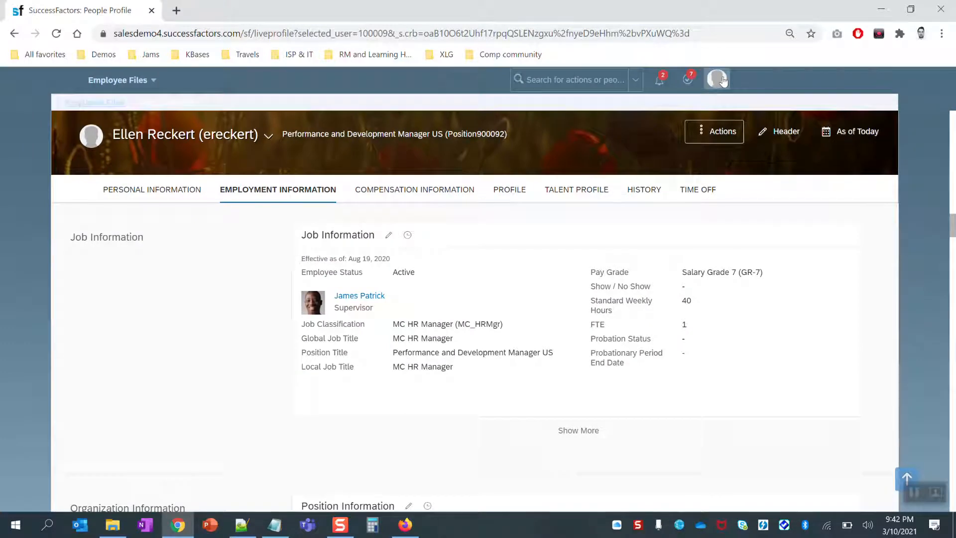
pyautogui.click(721, 81)
pyautogui.click(702, 185)
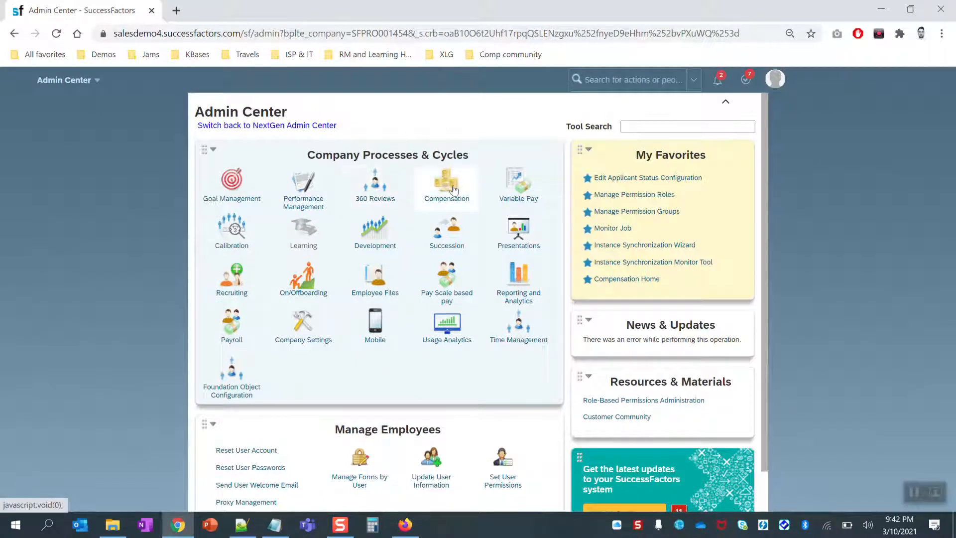
pyautogui.click(446, 184)
pyautogui.click(472, 273)
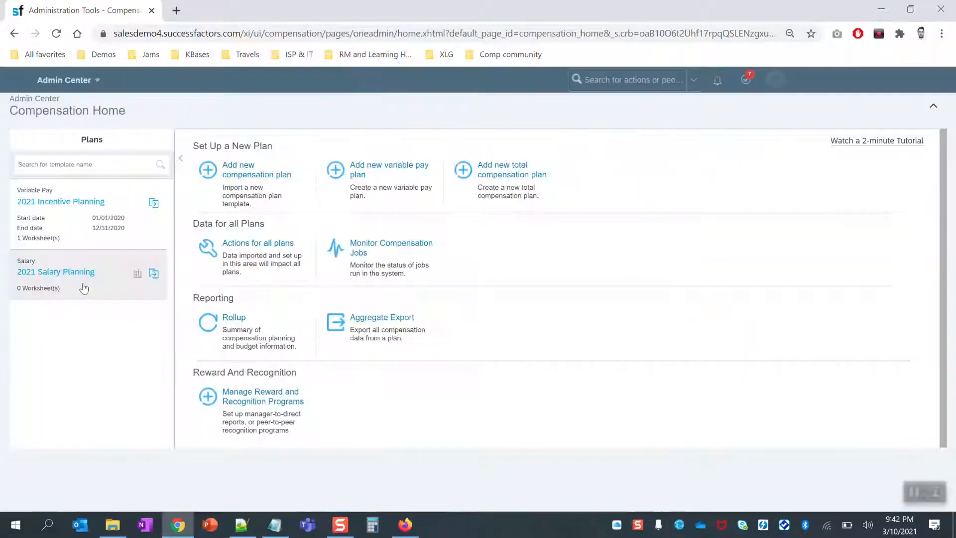
# Open the 2021 Incentive Planning plan setup's General Settings display page.
pyautogui.click(102, 218)
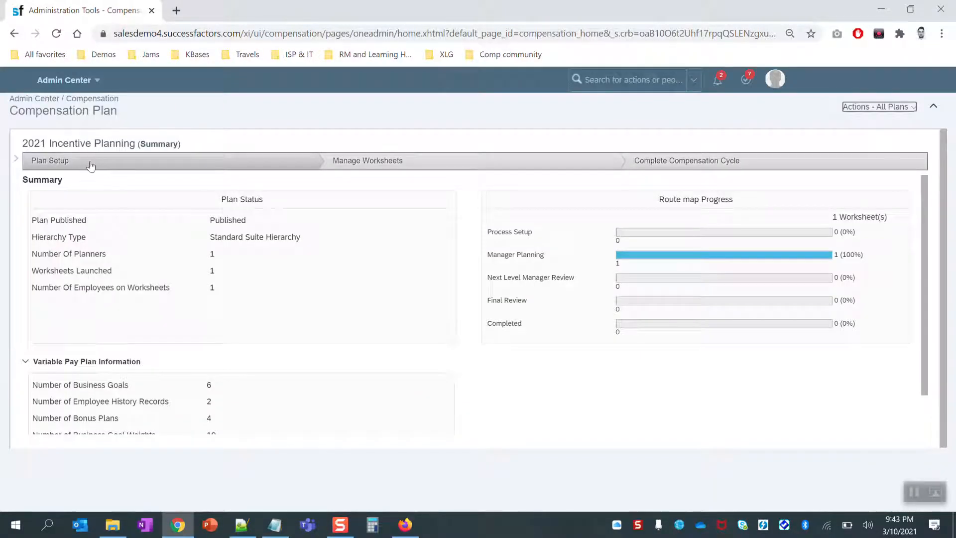
pyautogui.click(91, 164)
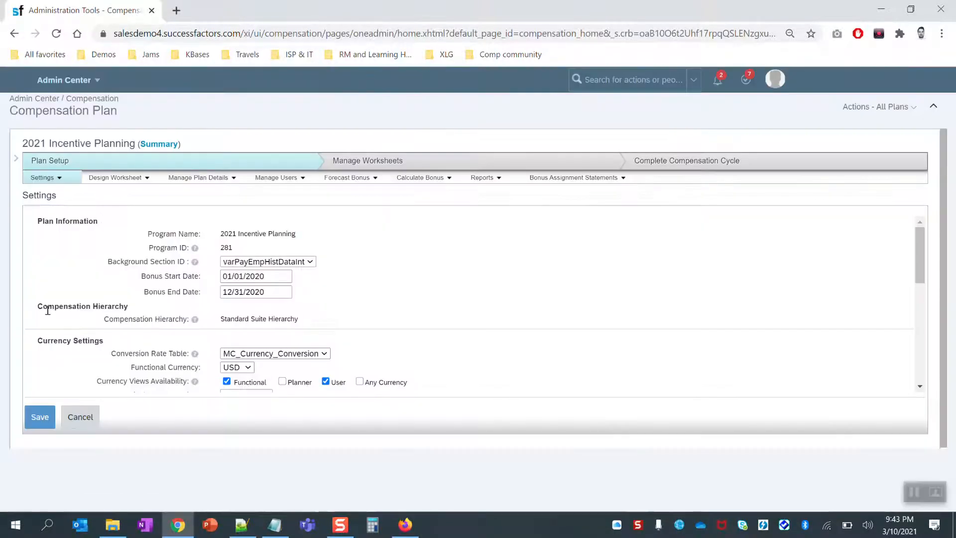
pyautogui.scroll(-6, 48, 310)
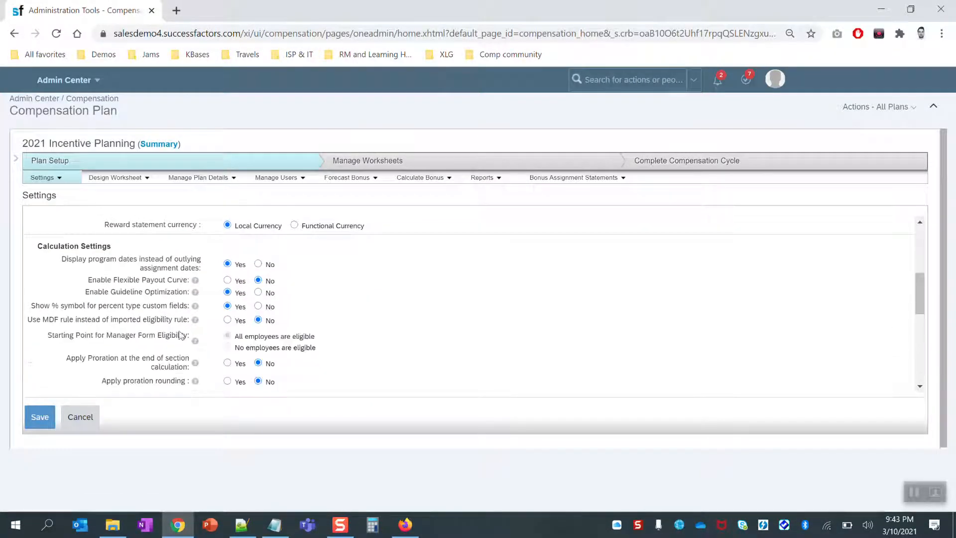
pyautogui.scroll(-10, 352, 337)
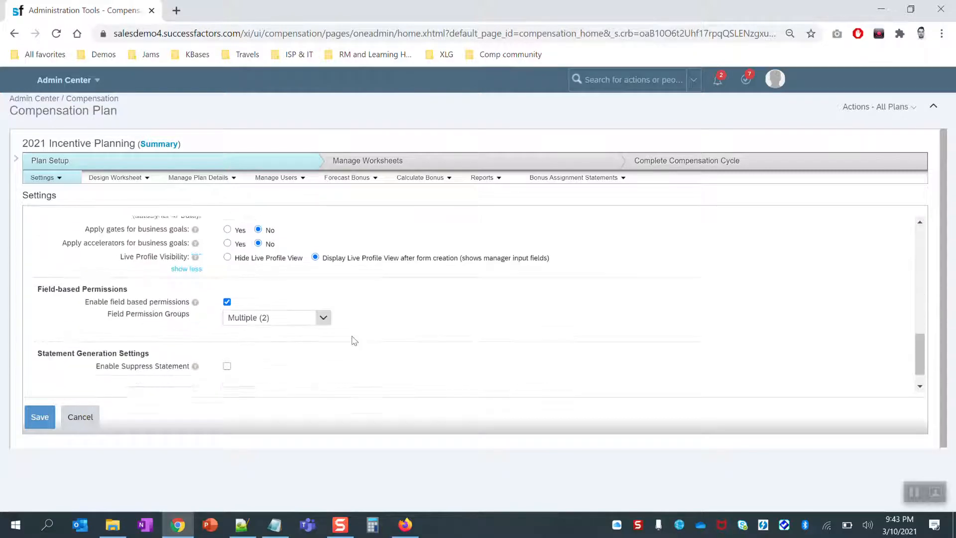
pyautogui.scroll(-1, 353, 340)
pyautogui.scroll(15, 354, 340)
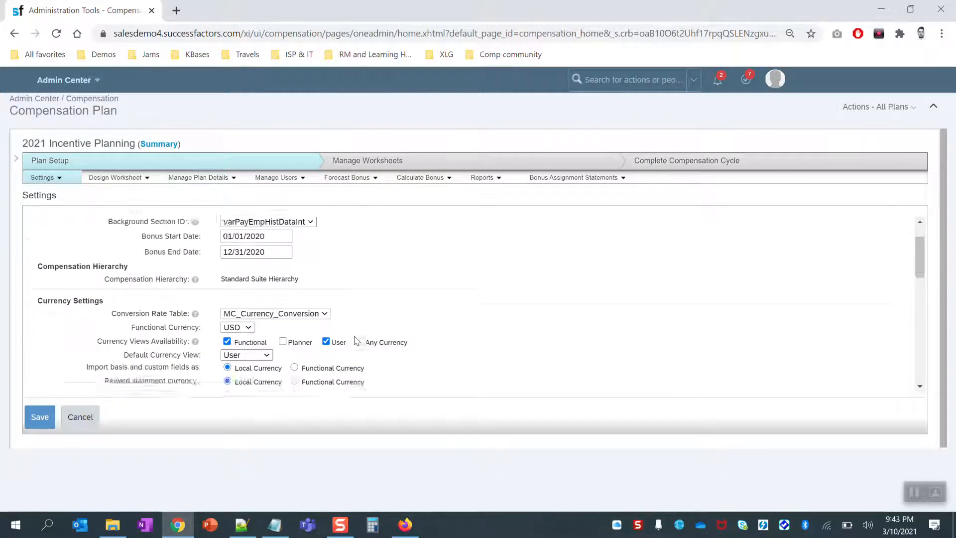
pyautogui.scroll(-3, 356, 340)
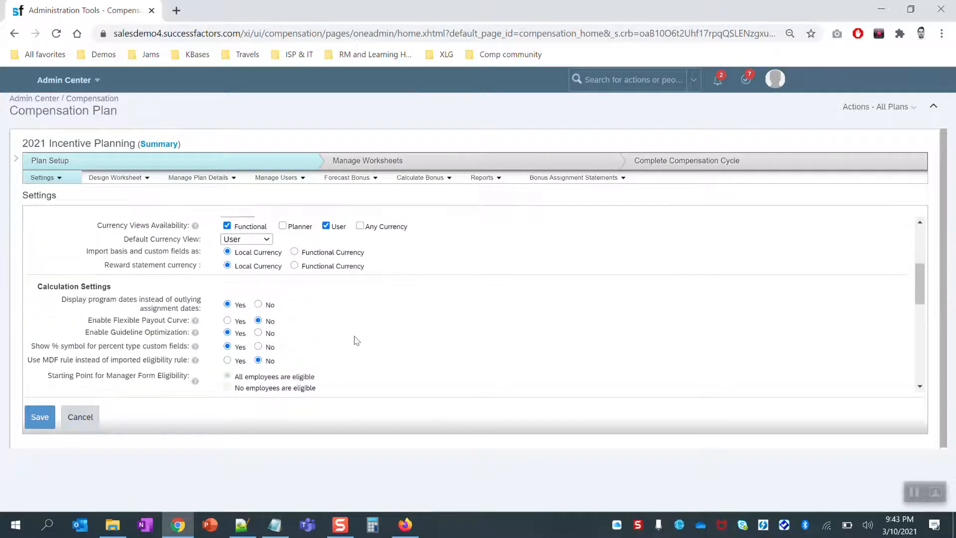
pyautogui.scroll(-1, 356, 340)
pyautogui.scroll(10, 224, 298)
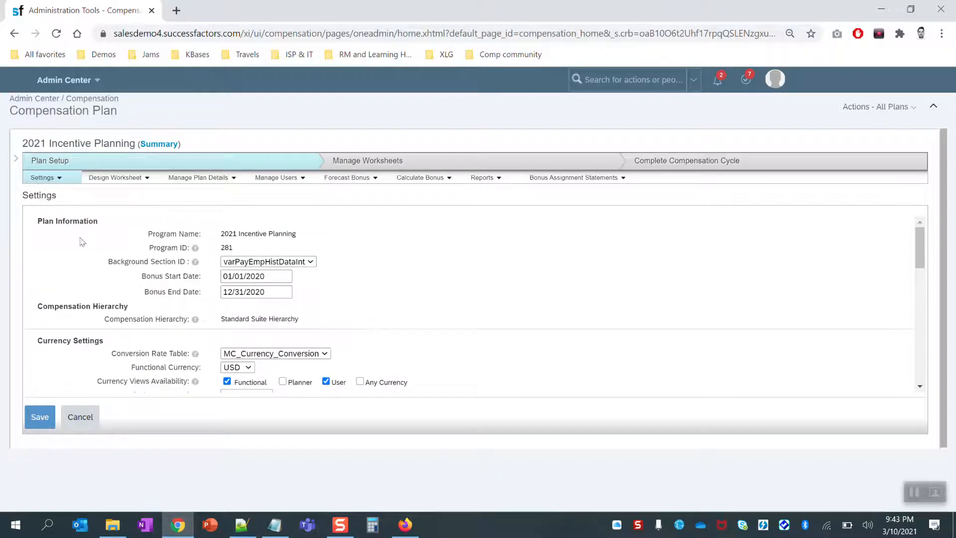
pyautogui.click(45, 178)
pyautogui.click(56, 210)
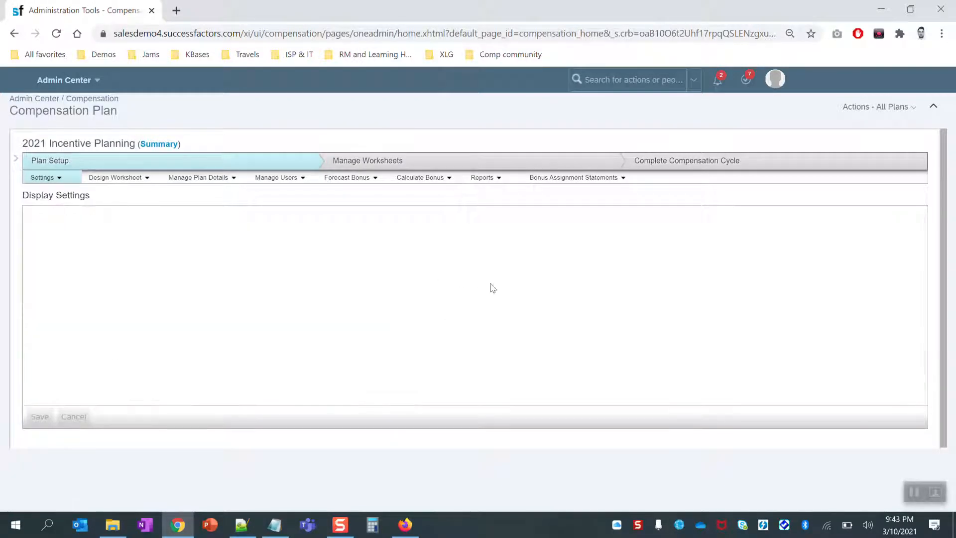
# Show the plan's Employee Central Settings and its 'Merge Similar Employee Central Records' option set to Yes.
pyautogui.click(44, 178)
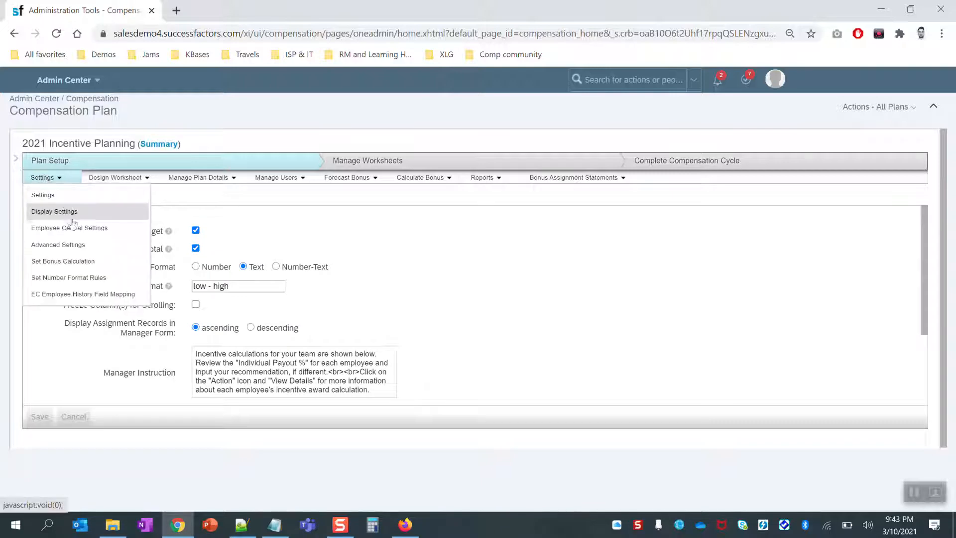
pyautogui.click(59, 228)
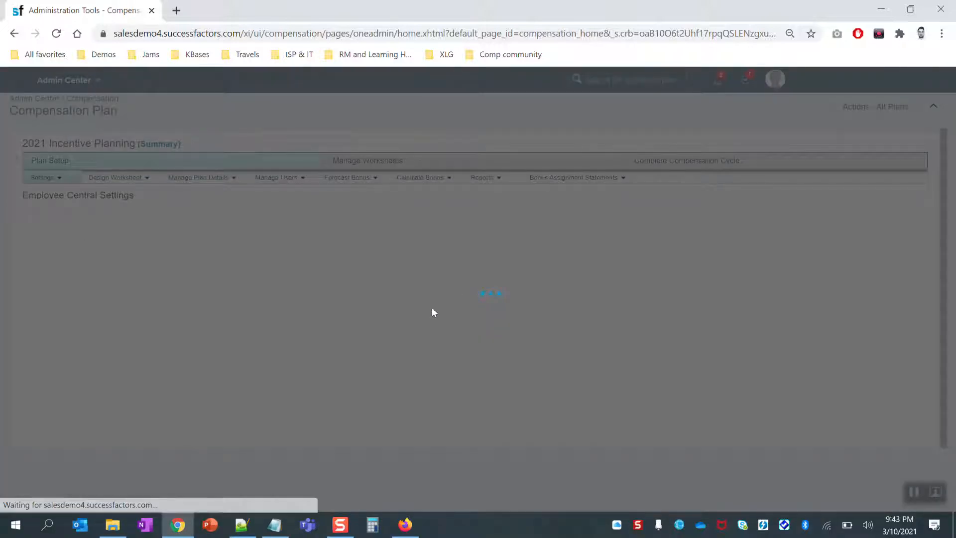
pyautogui.scroll(-2, 217, 309)
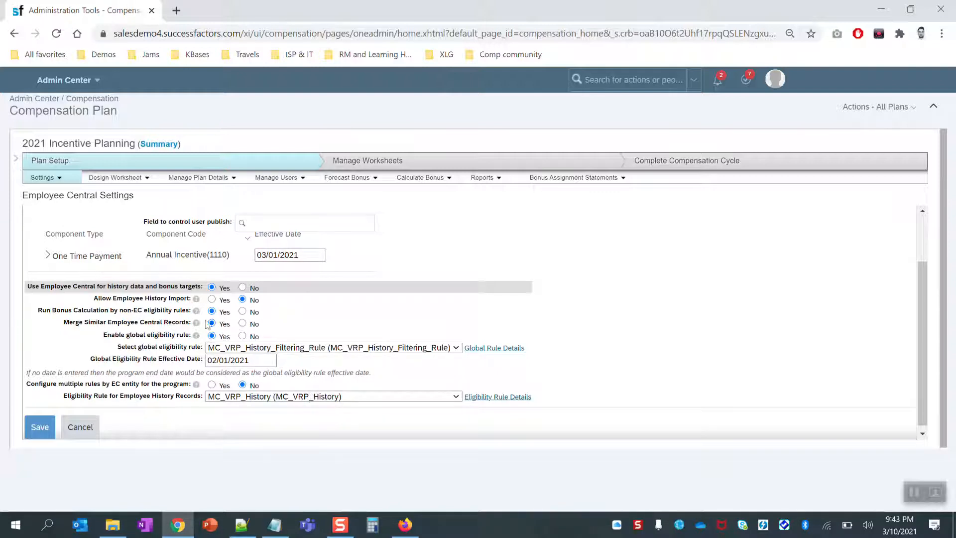
pyautogui.tripleClick(79, 323)
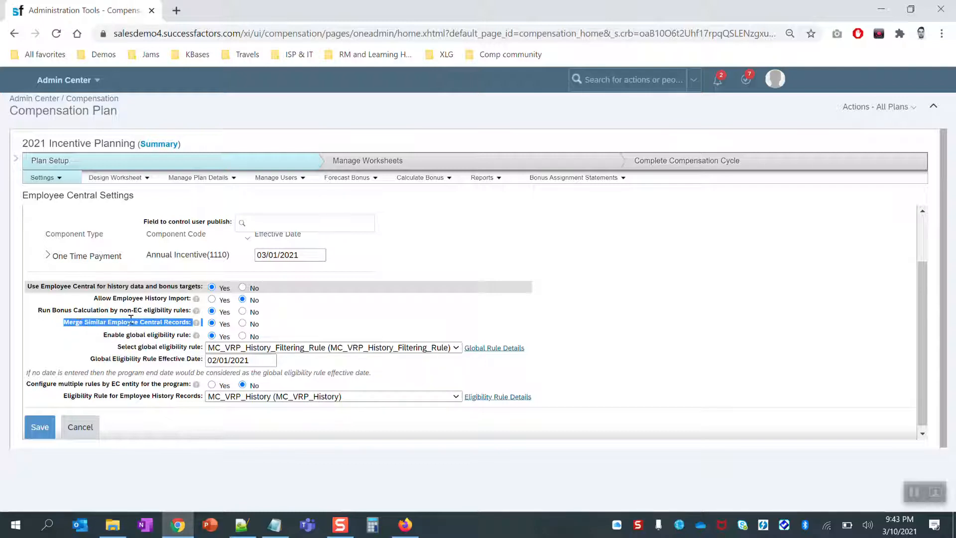
pyautogui.moveTo(196, 327)
# List the plan's employee history records with Active Users Only unticked.
pyautogui.click(301, 179)
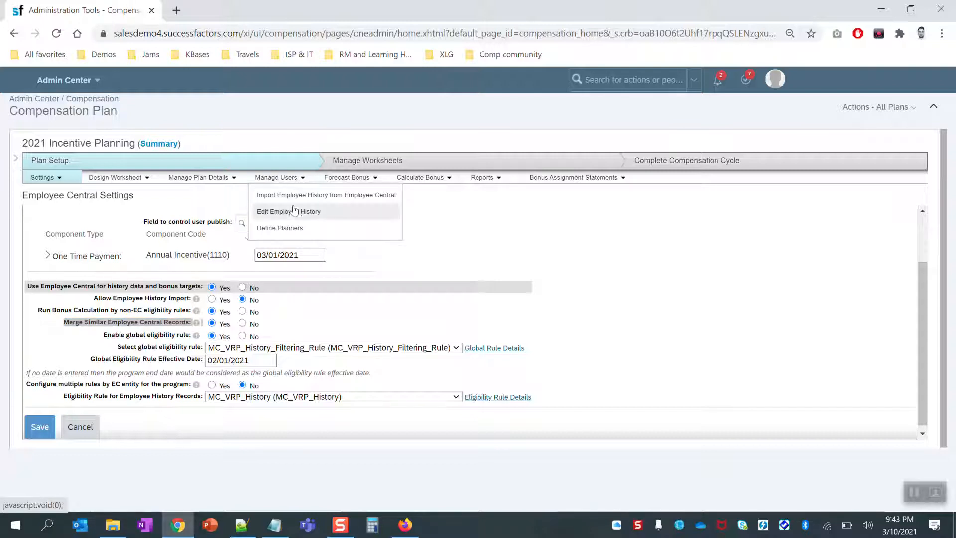
pyautogui.click(295, 211)
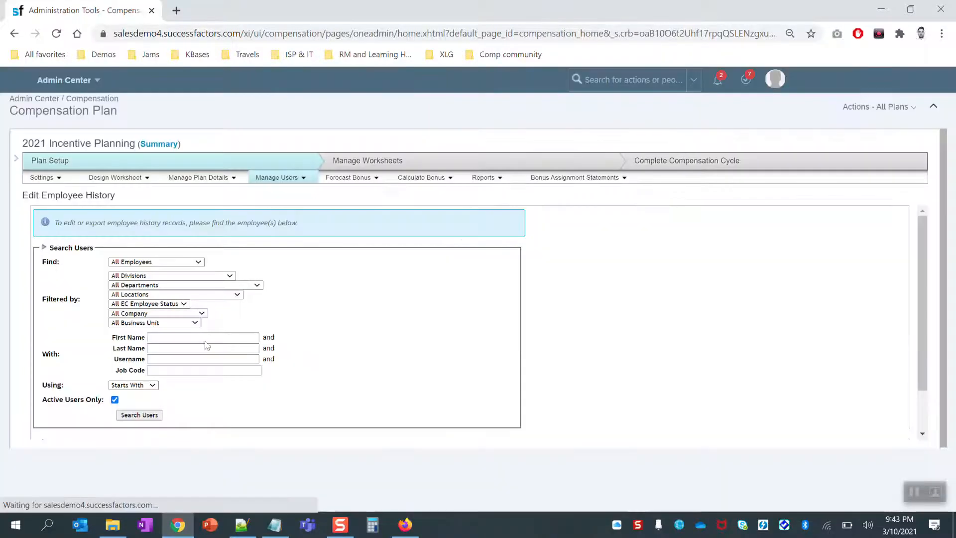
pyautogui.click(115, 399)
pyautogui.click(139, 415)
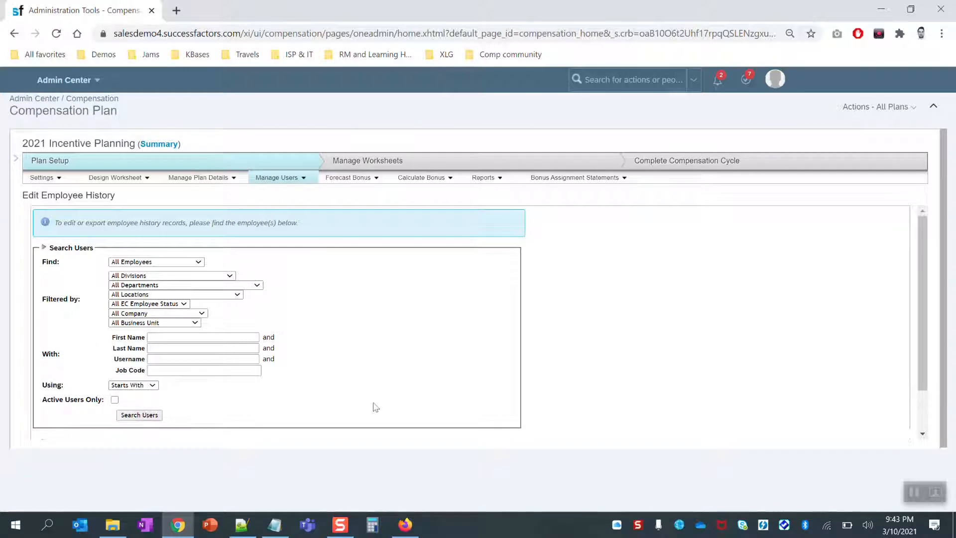
# Check the first record's MC Global Human Resources division and company, then search 'manage business configur'.
pyautogui.scroll(-2, 447, 343)
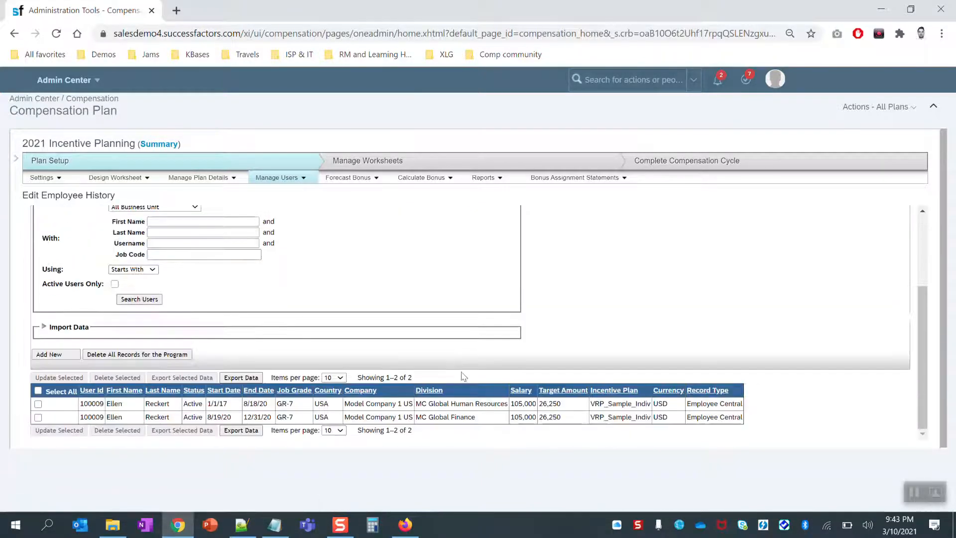
pyautogui.doubleClick(434, 404)
pyautogui.tripleClick(433, 404)
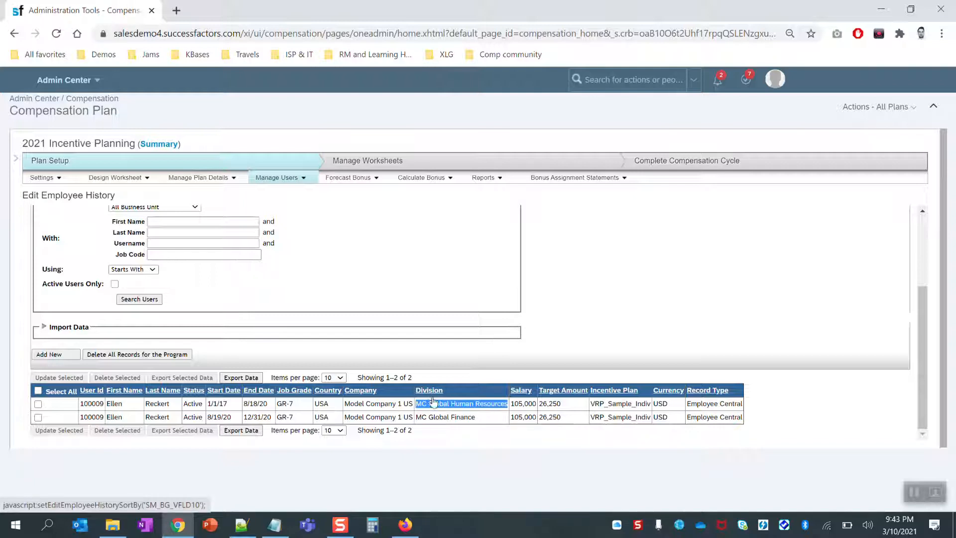
pyautogui.tripleClick(358, 403)
pyautogui.click(540, 440)
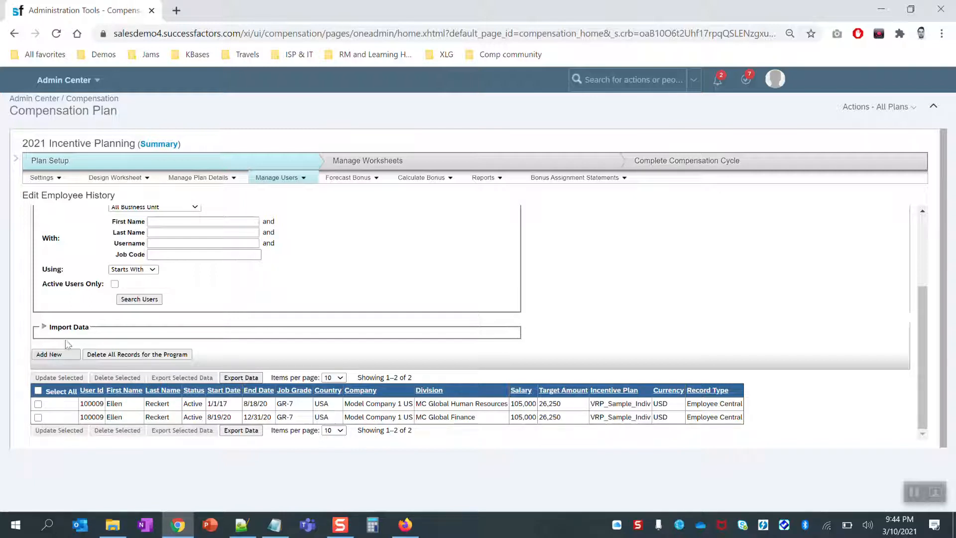
pyautogui.click(632, 79)
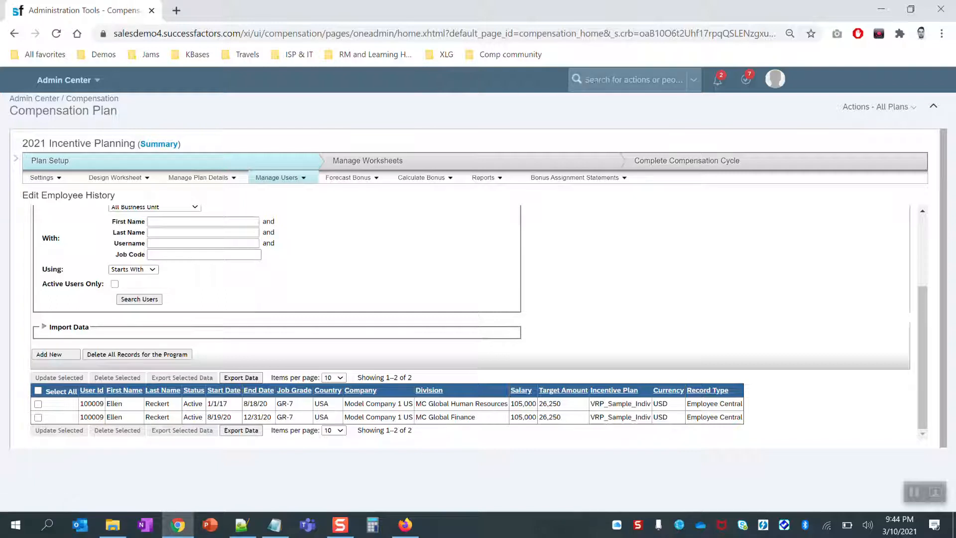
pyautogui.write('mana')
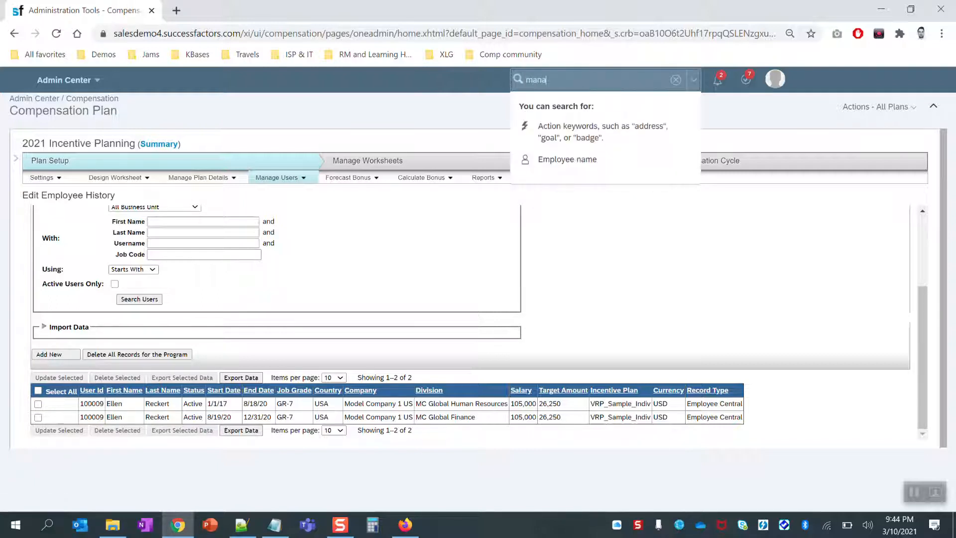
pyautogui.write('ge business configuration')
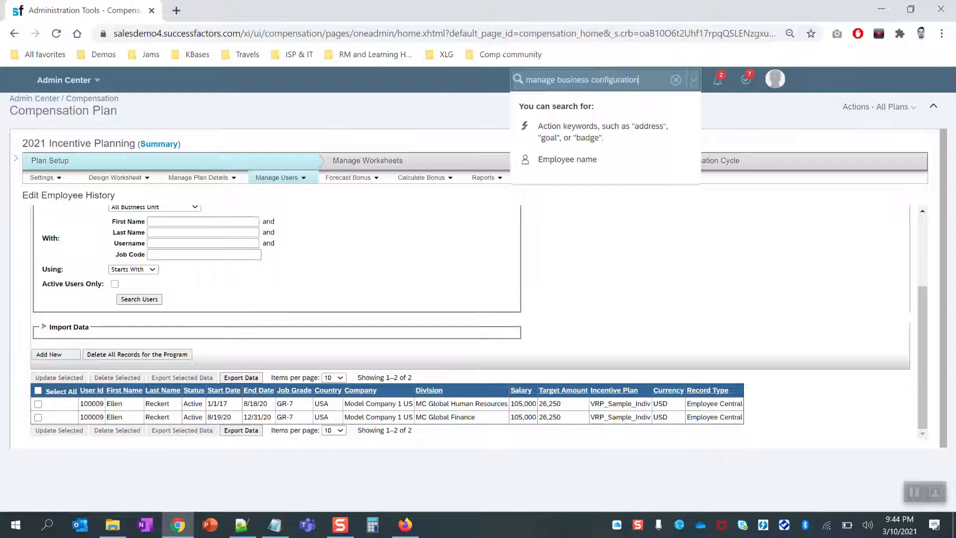
# Open Manage Business Configuration and show the varPayEmpHistDataInt background element under Employee Profile.
pyautogui.press('Return')
pyautogui.click(558, 102)
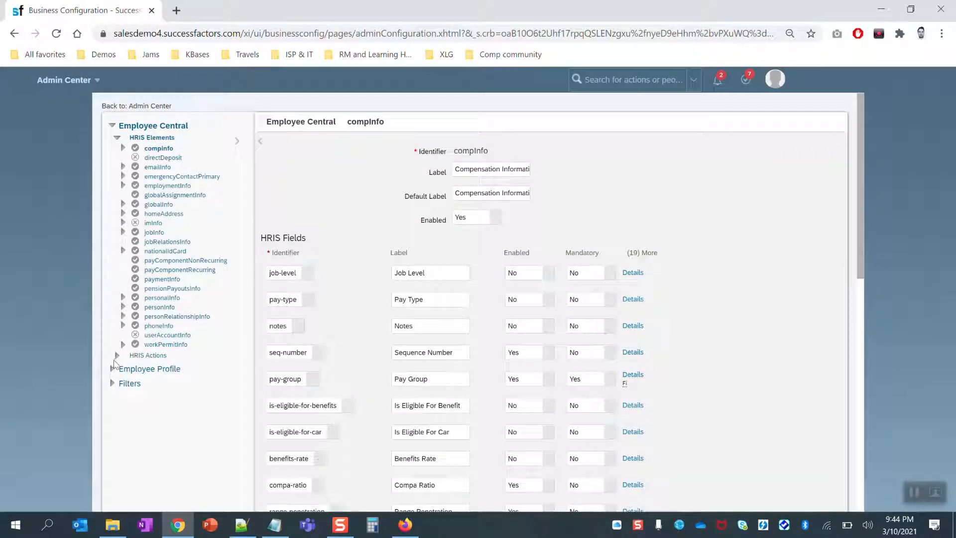
pyautogui.click(112, 369)
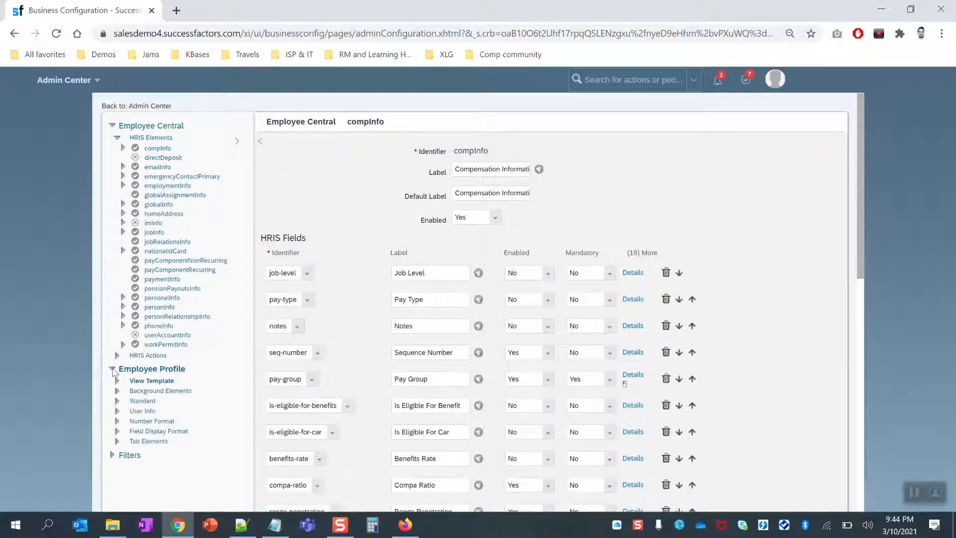
pyautogui.click(117, 391)
pyautogui.scroll(-9, 124, 388)
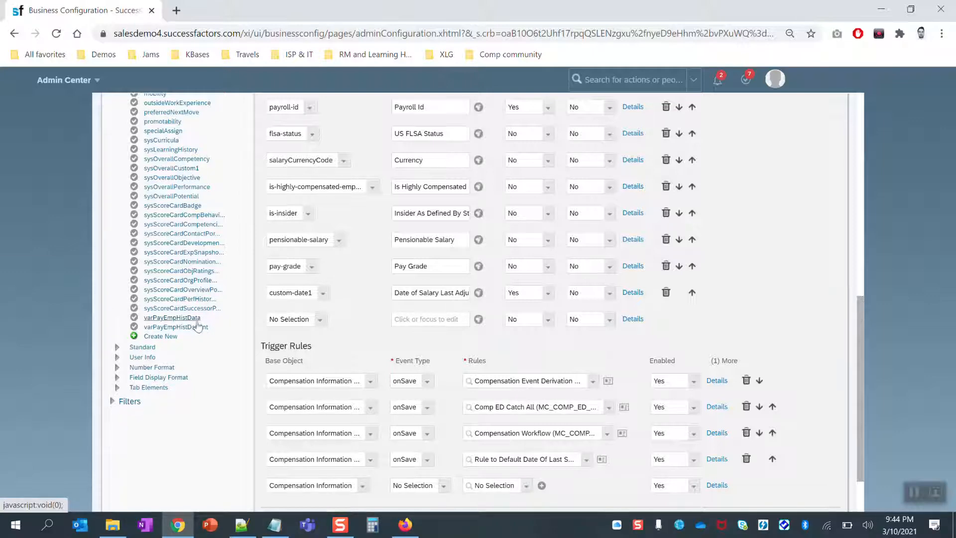
pyautogui.click(197, 327)
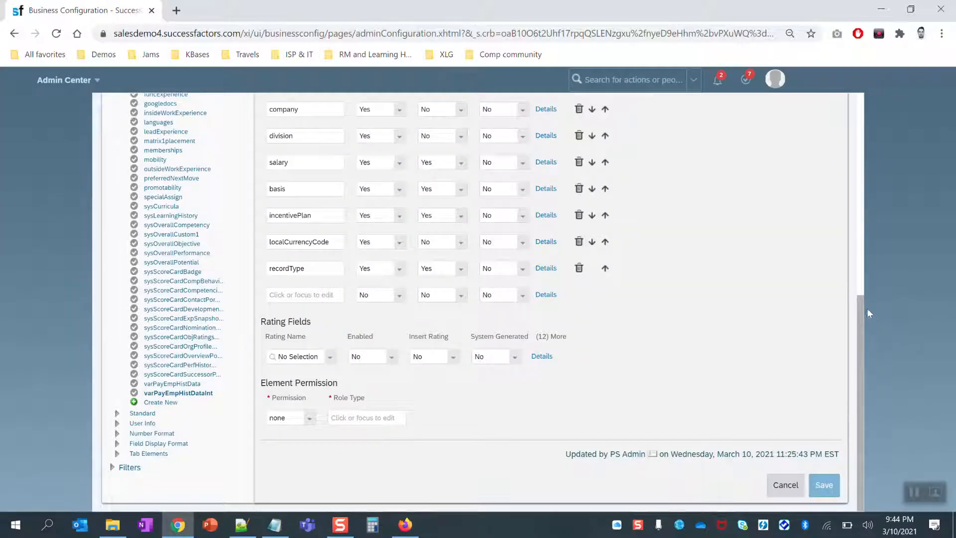
pyautogui.moveTo(859, 307); pyautogui.dragTo(867, 217)
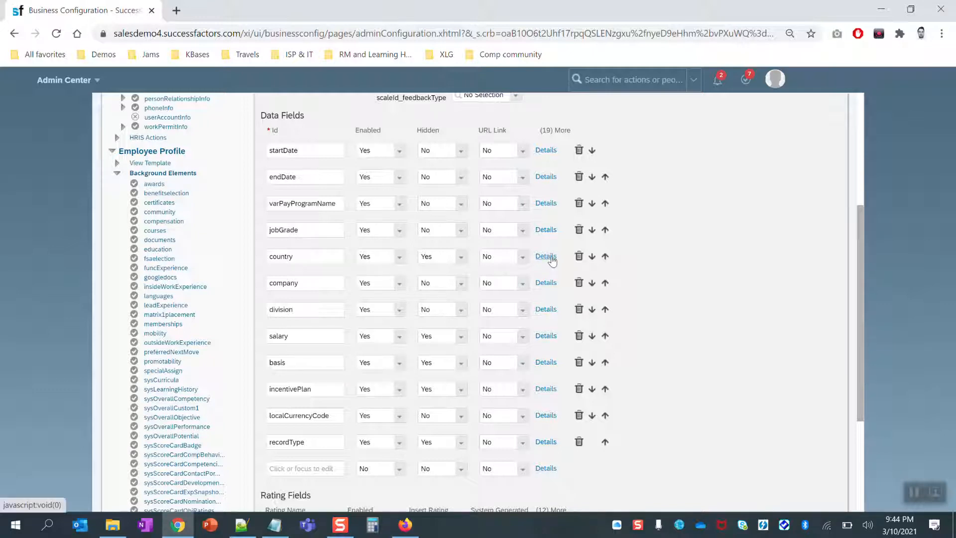
# Set Merge to No in the varPayEmpHistDataInt division field's details.
pyautogui.click(545, 309)
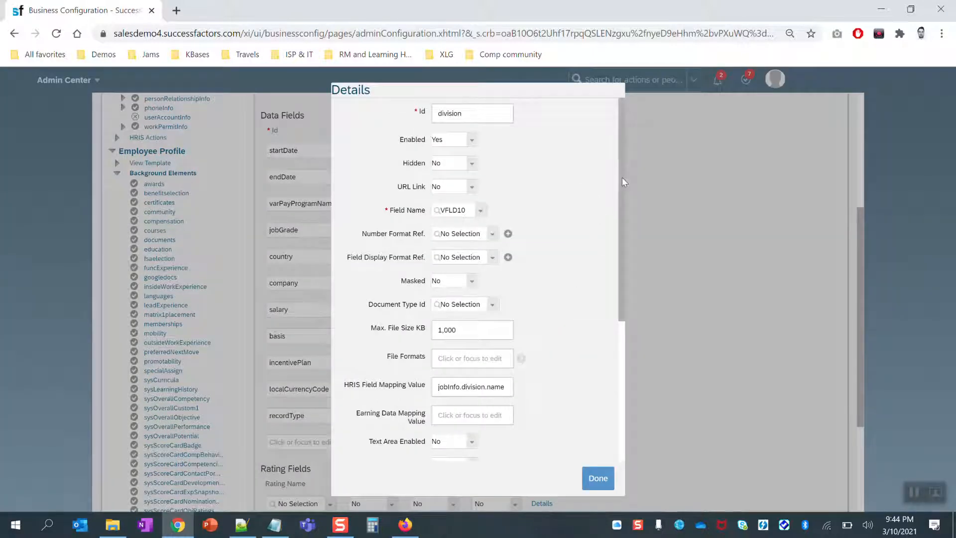
pyautogui.moveTo(622, 177); pyautogui.dragTo(626, 311)
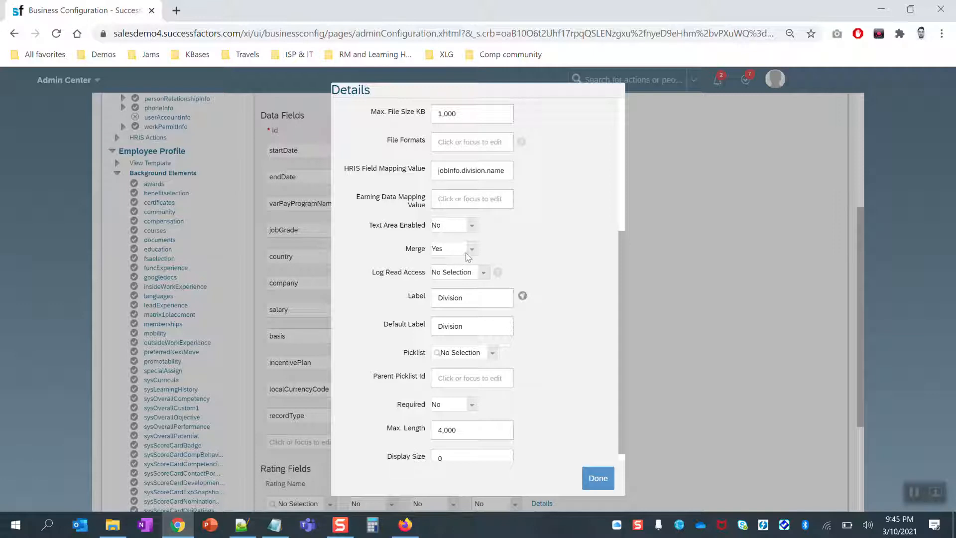
pyautogui.click(471, 248)
pyautogui.click(455, 263)
pyautogui.click(547, 251)
pyautogui.click(598, 478)
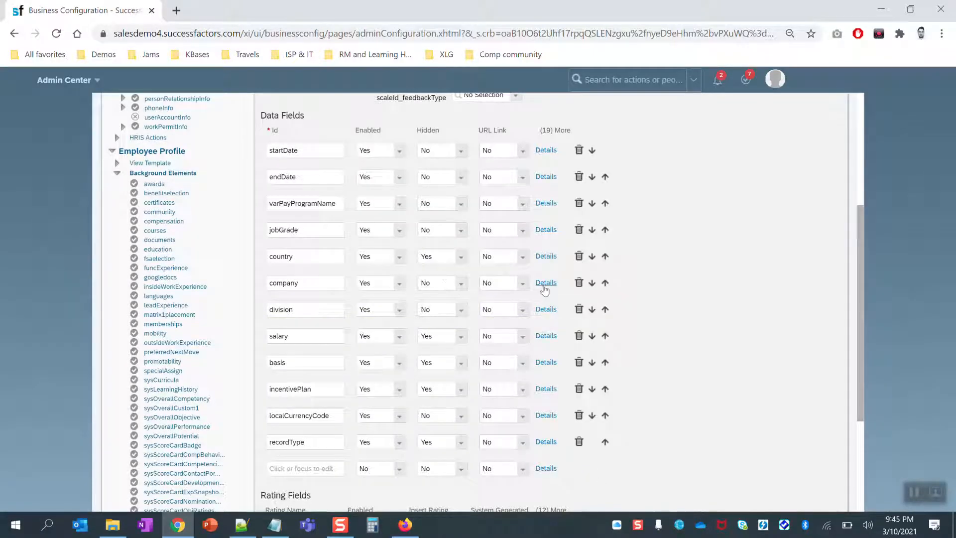
# Set Merge to No for the company field.
pyautogui.click(545, 284)
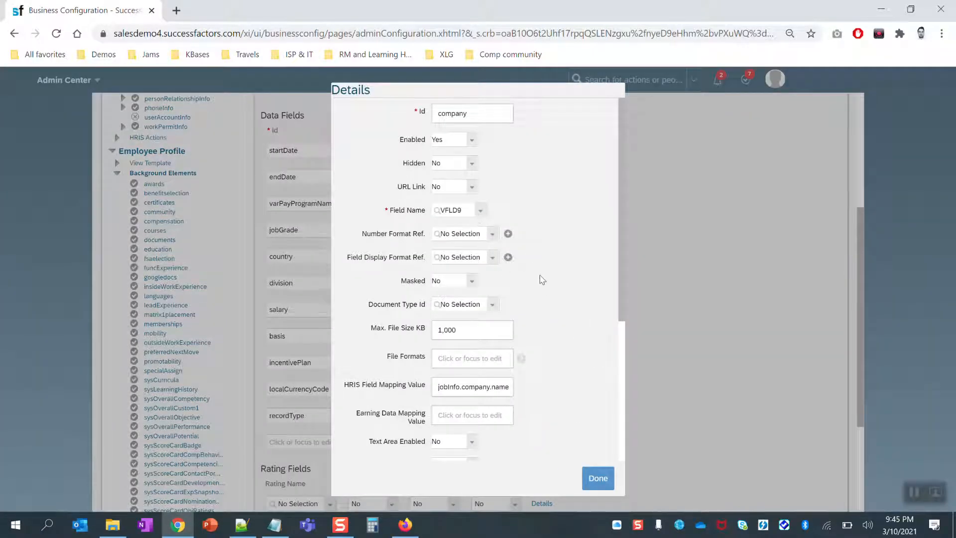
pyautogui.scroll(-3, 542, 284)
pyautogui.click(466, 333)
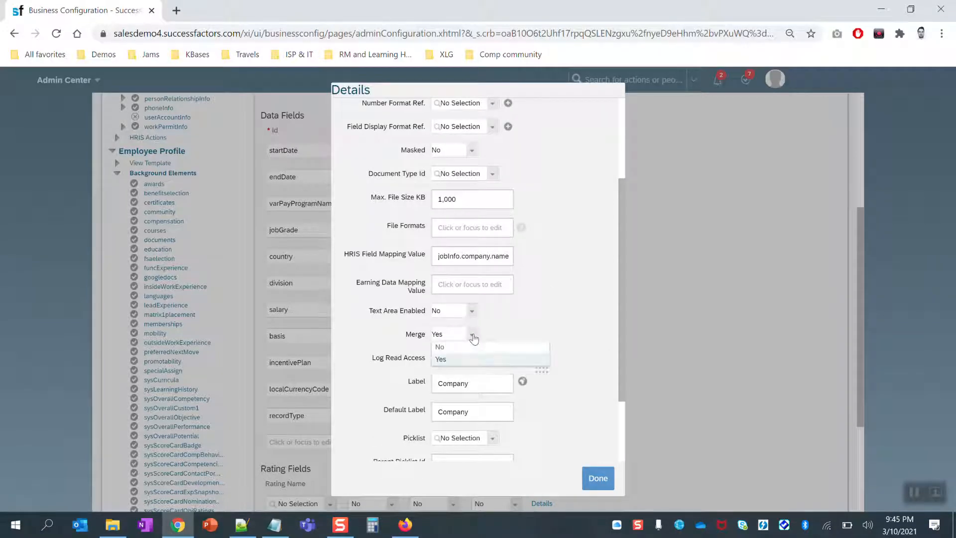
pyautogui.click(452, 357)
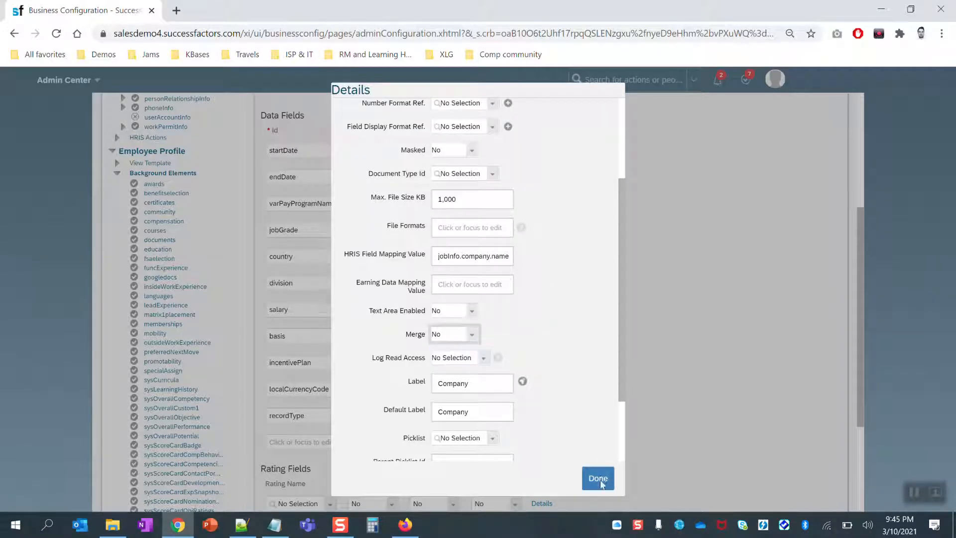
pyautogui.click(598, 478)
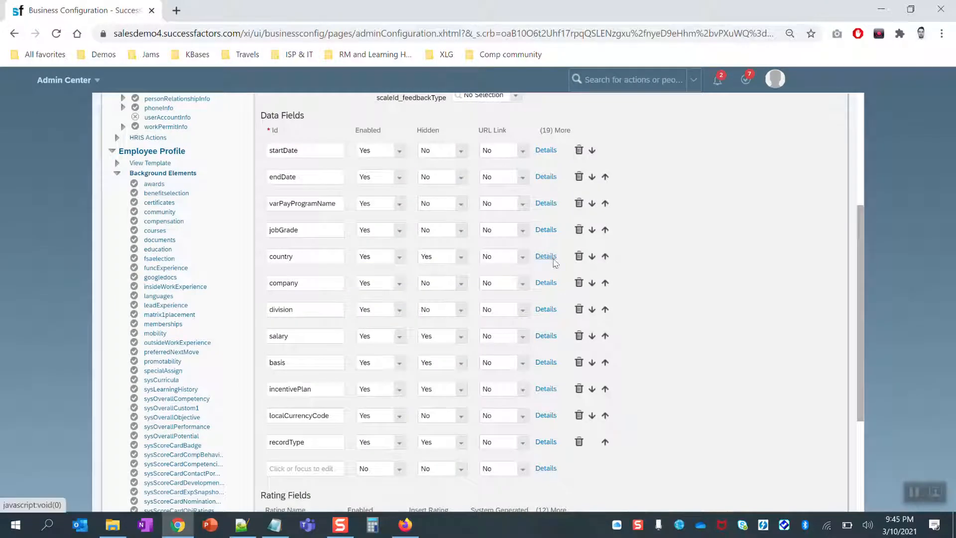
# Set Merge to No for the country field.
pyautogui.click(546, 256)
pyautogui.moveTo(622, 249); pyautogui.dragTo(623, 354)
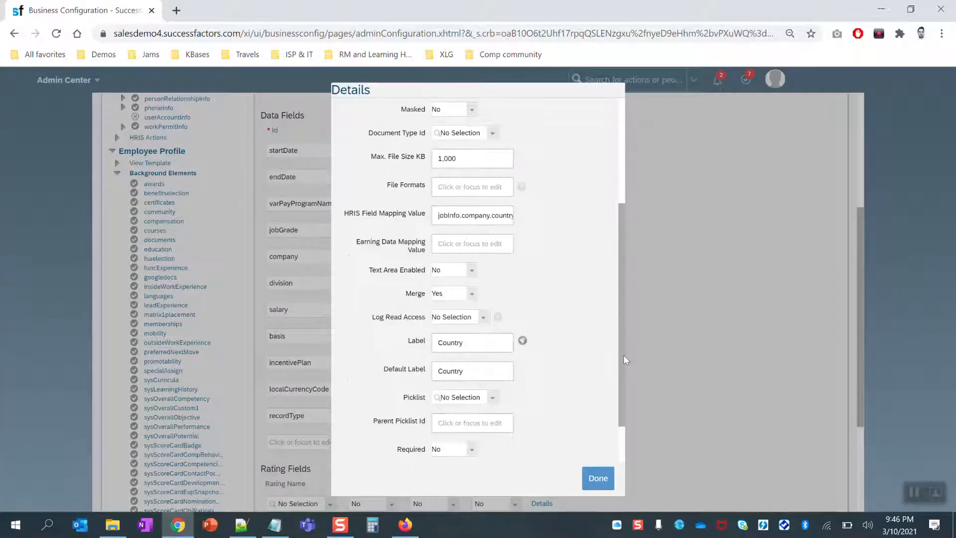
pyautogui.click(470, 295)
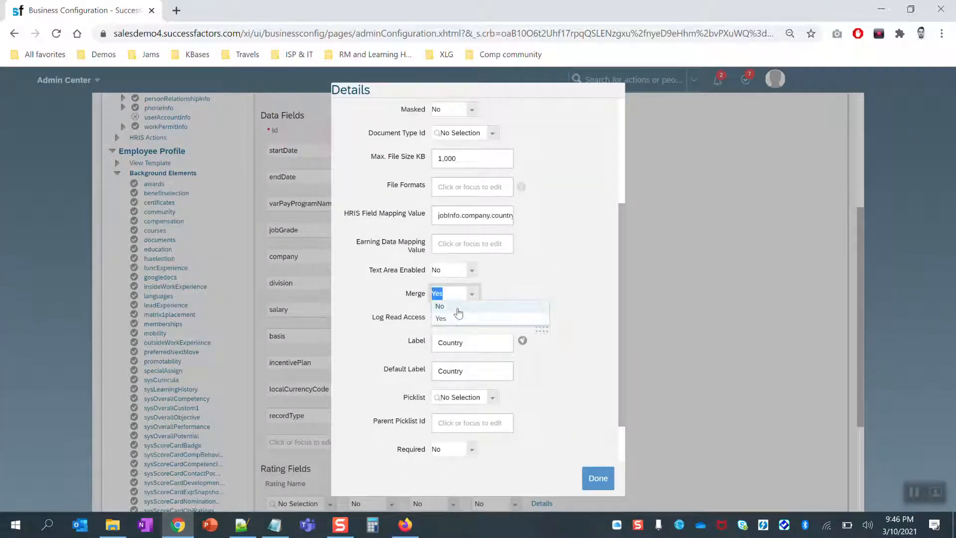
pyautogui.click(468, 306)
pyautogui.click(597, 478)
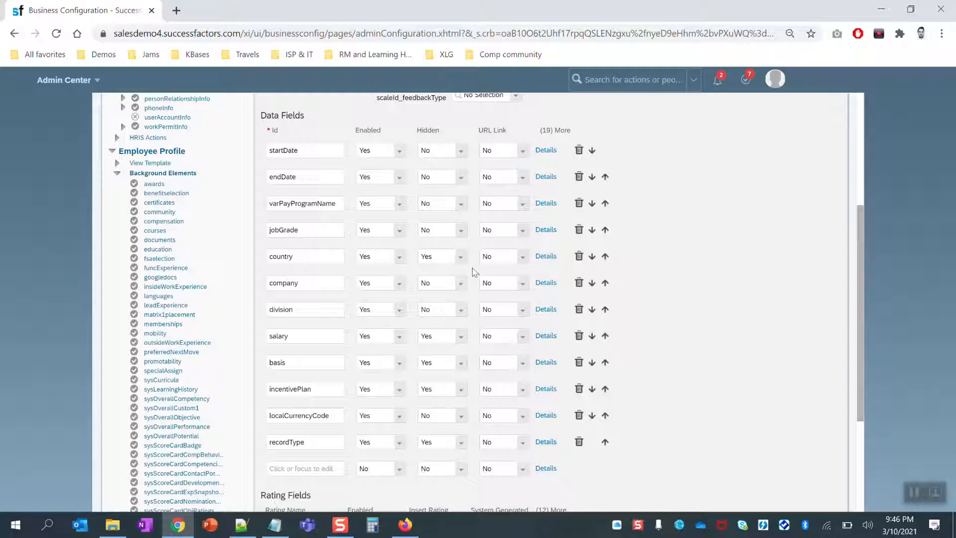
pyautogui.click(298, 230)
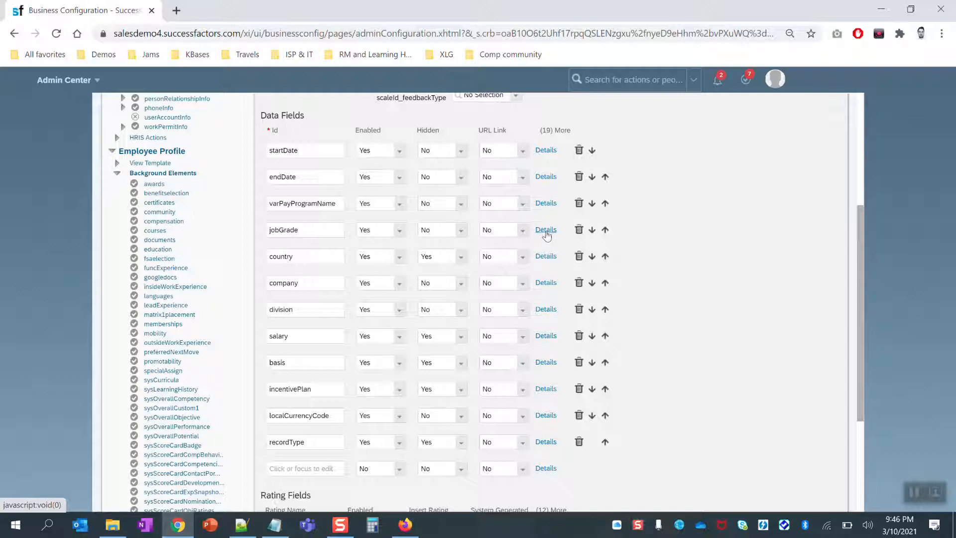
# Change the jobGrade field's Merge setting from its current value to No and save.
pyautogui.click(546, 230)
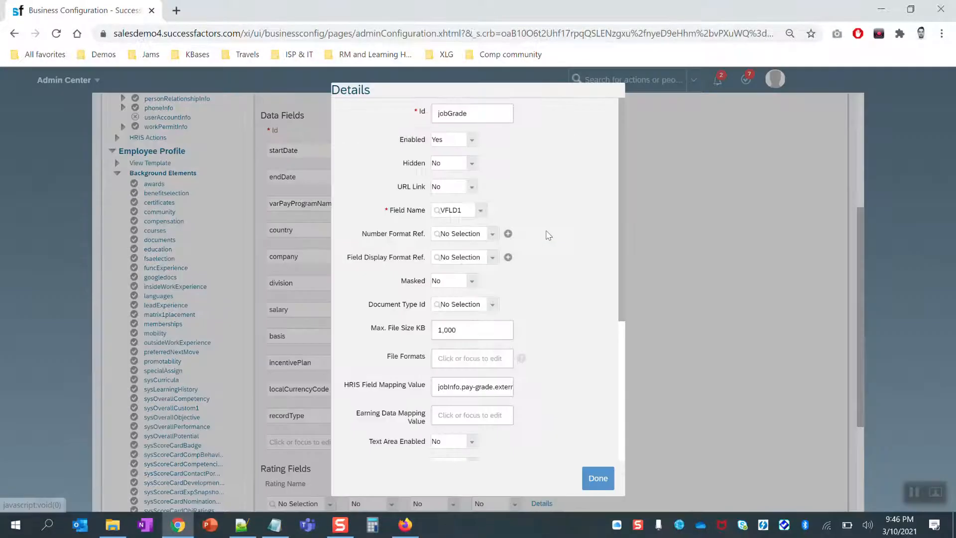
pyautogui.scroll(-3, 537, 279)
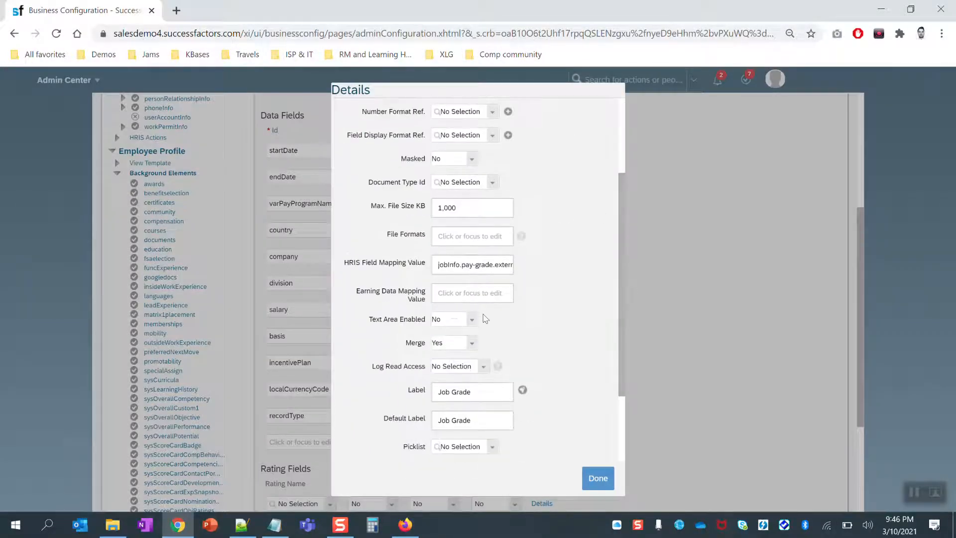
pyautogui.scroll(-1, 525, 350)
pyautogui.click(451, 277)
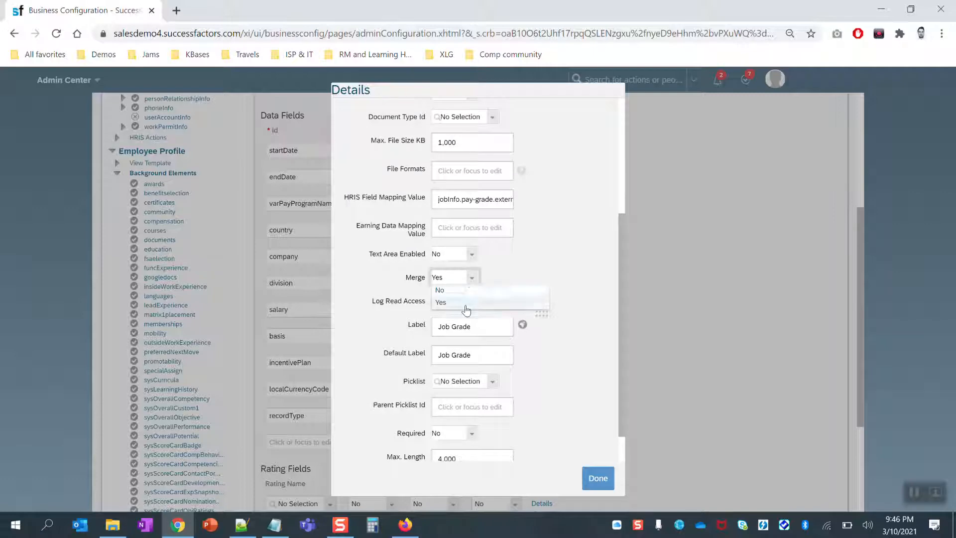
pyautogui.click(443, 299)
pyautogui.click(598, 479)
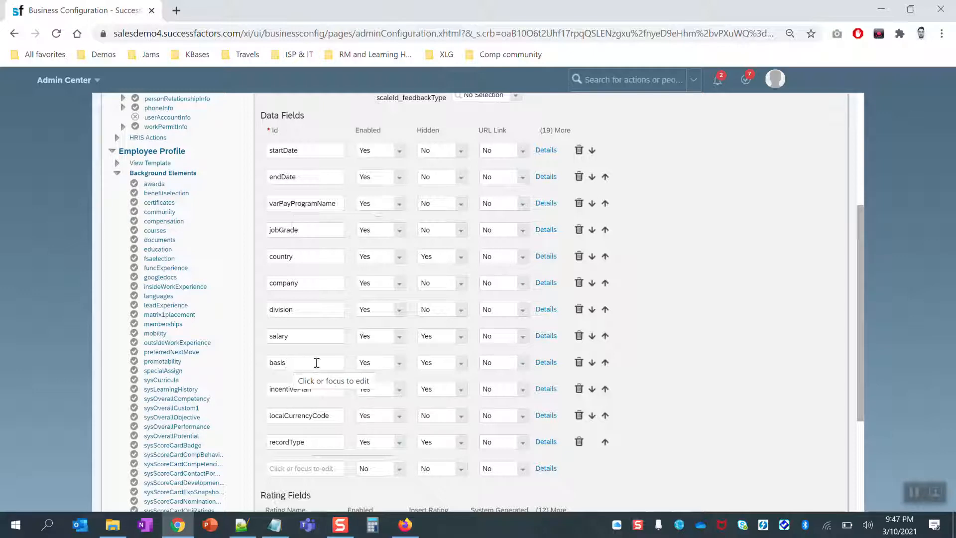
# Change the basis (Target Amount) field's Merge setting from Yes to No and save.
pyautogui.click(547, 362)
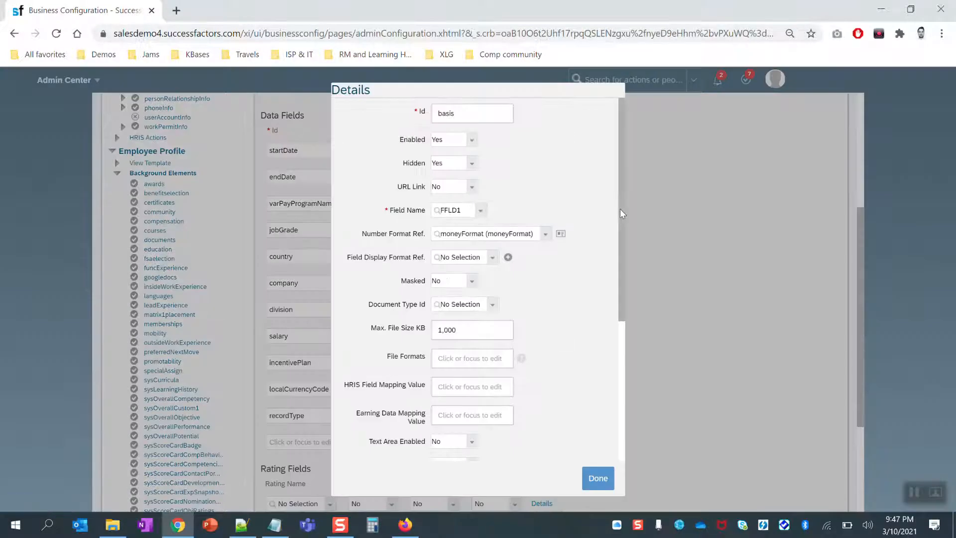
pyautogui.scroll(-4, 621, 213)
pyautogui.click(468, 278)
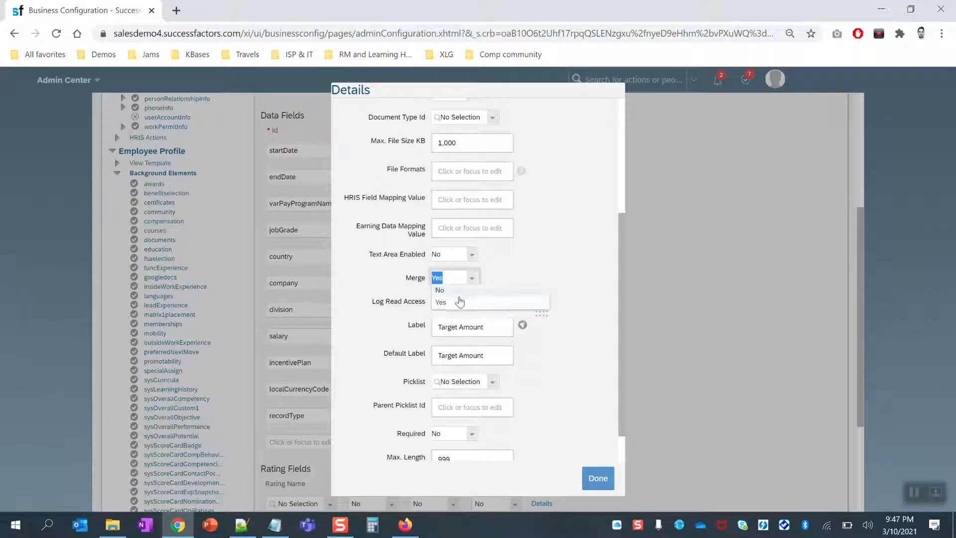
pyautogui.click(445, 289)
pyautogui.scroll(-1, 622, 280)
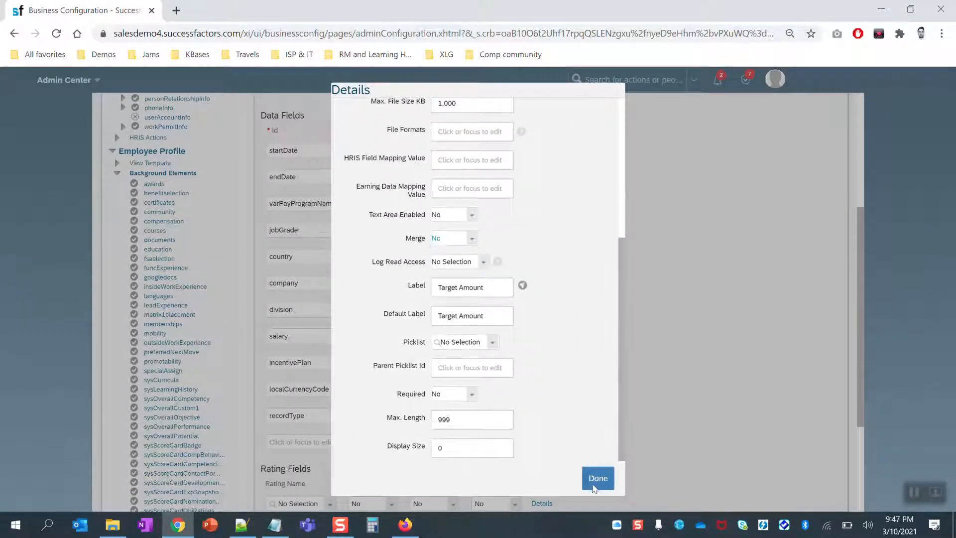
pyautogui.click(597, 479)
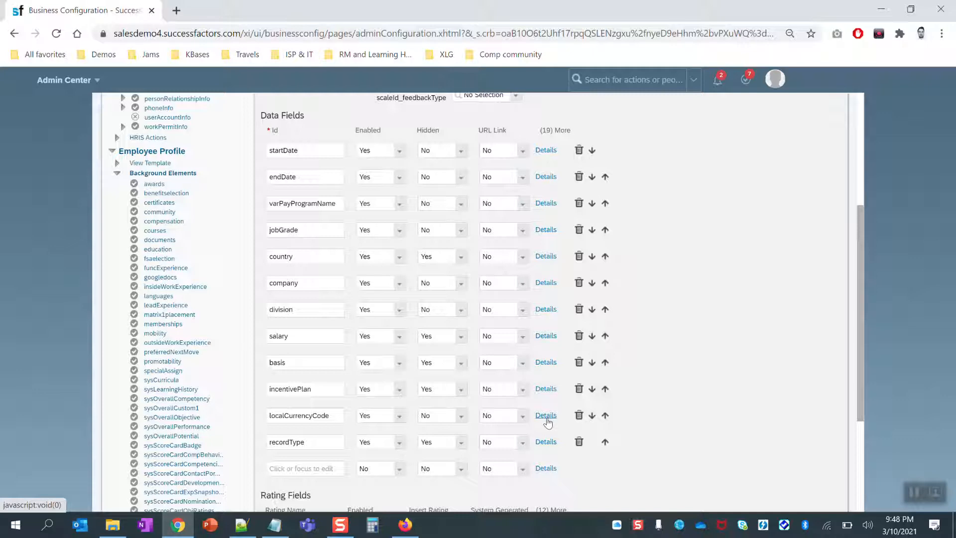
# Save and confirm the varPayEmpHistDataInt element changes, then go back to Admin Center.
pyautogui.moveTo(860, 321); pyautogui.dragTo(853, 459)
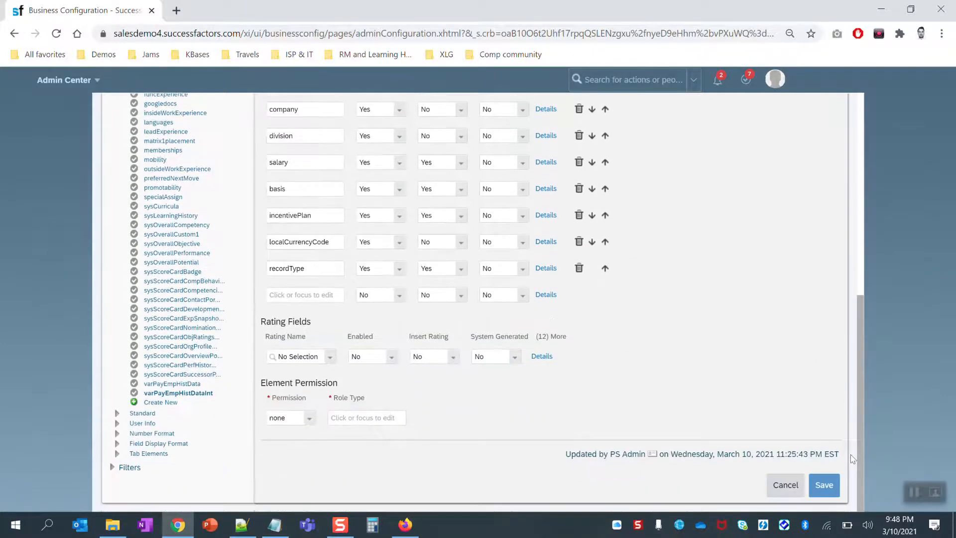
pyautogui.click(823, 489)
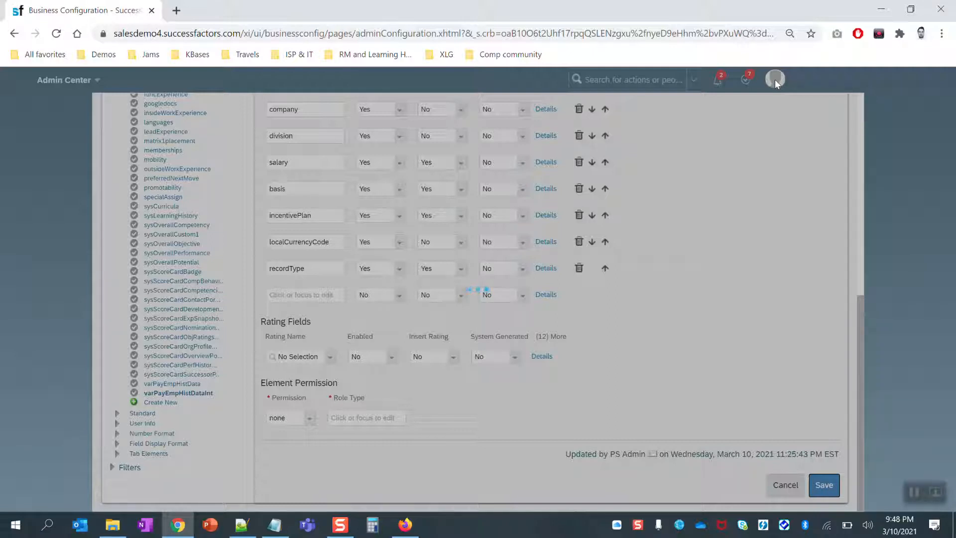
pyautogui.click(580, 372)
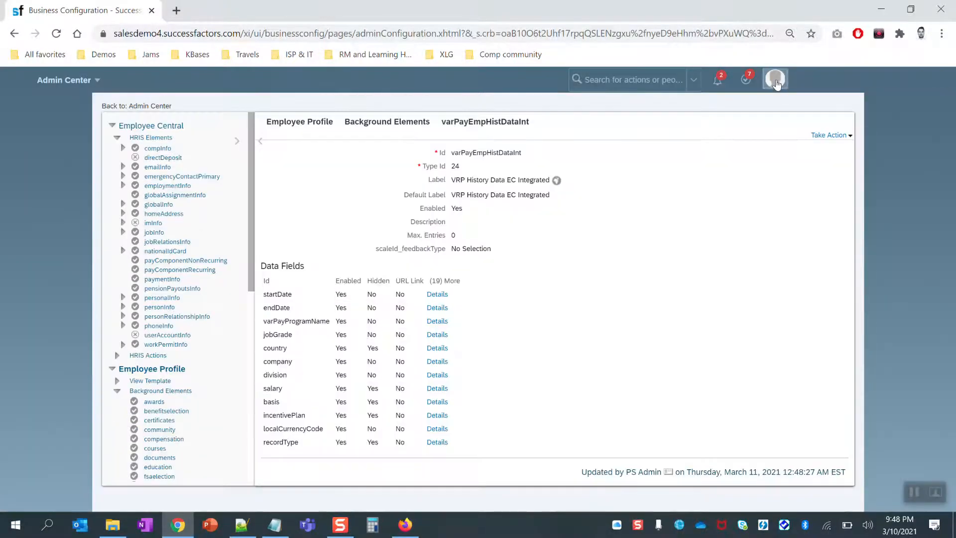
pyautogui.click(776, 84)
pyautogui.click(751, 185)
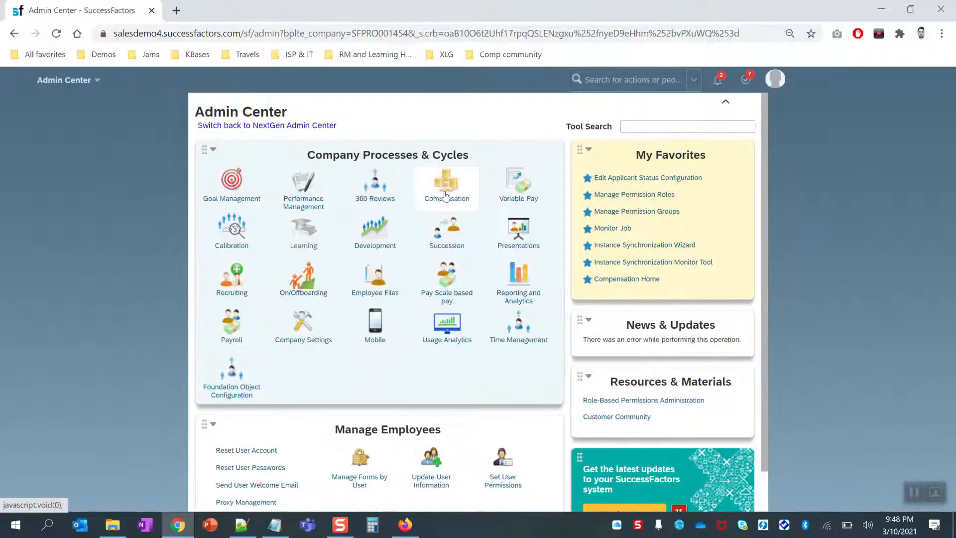
# Open 2021 Incentive Planning from Compensation Home and show its Plan Setup and user management options.
pyautogui.moveTo(450, 249)
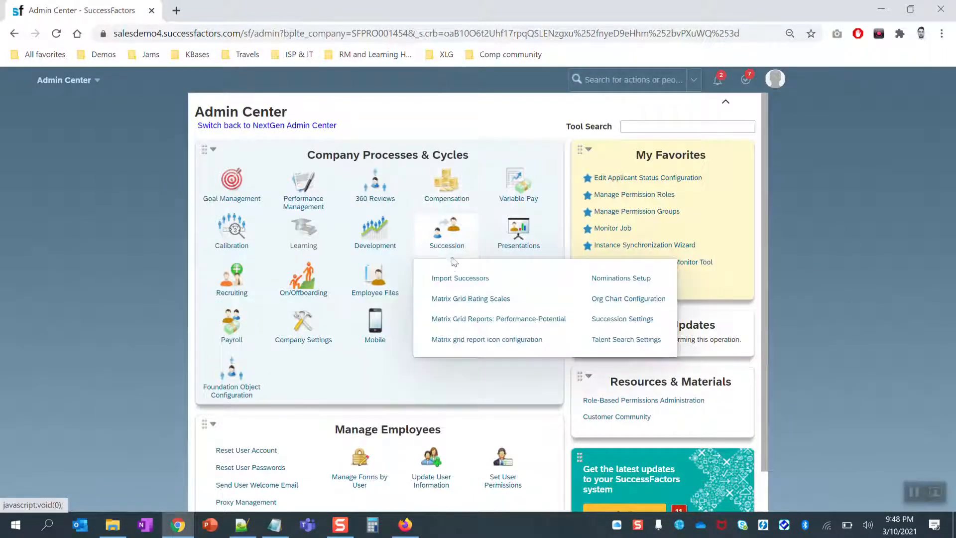
pyautogui.moveTo(446, 187)
pyautogui.click(463, 272)
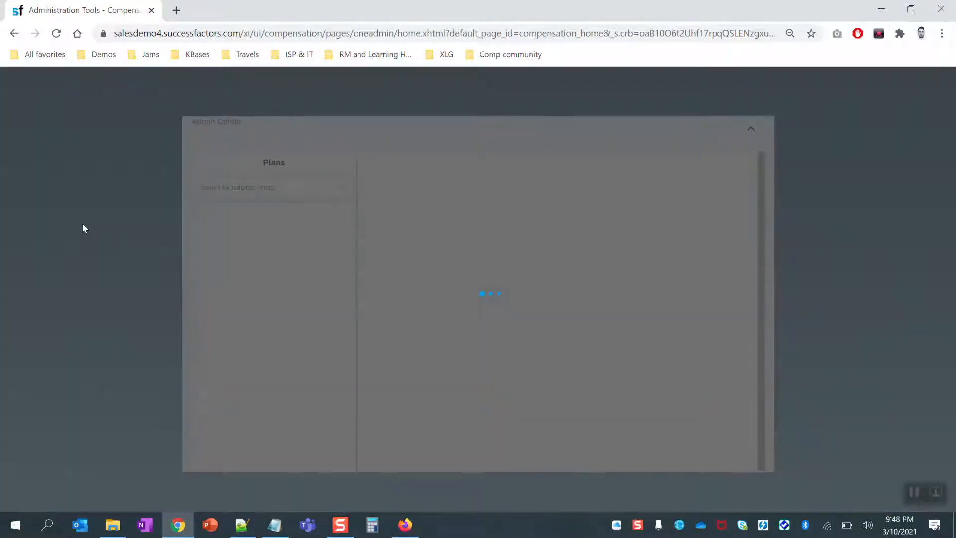
pyautogui.click(127, 219)
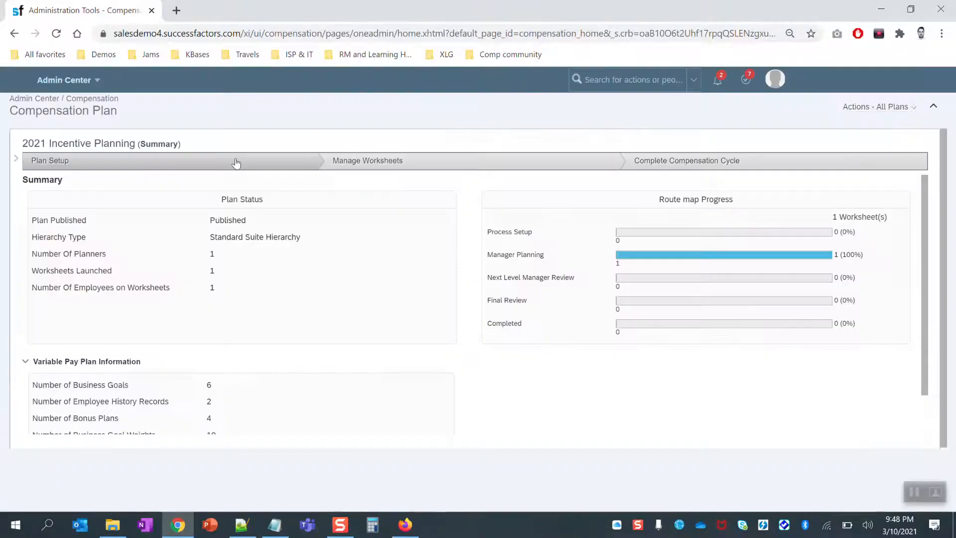
pyautogui.click(257, 165)
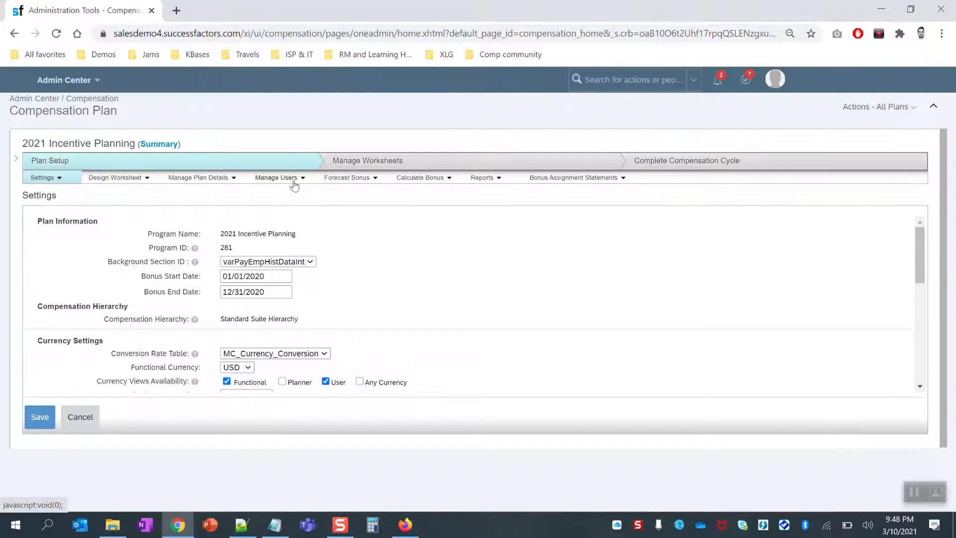
pyautogui.click(294, 184)
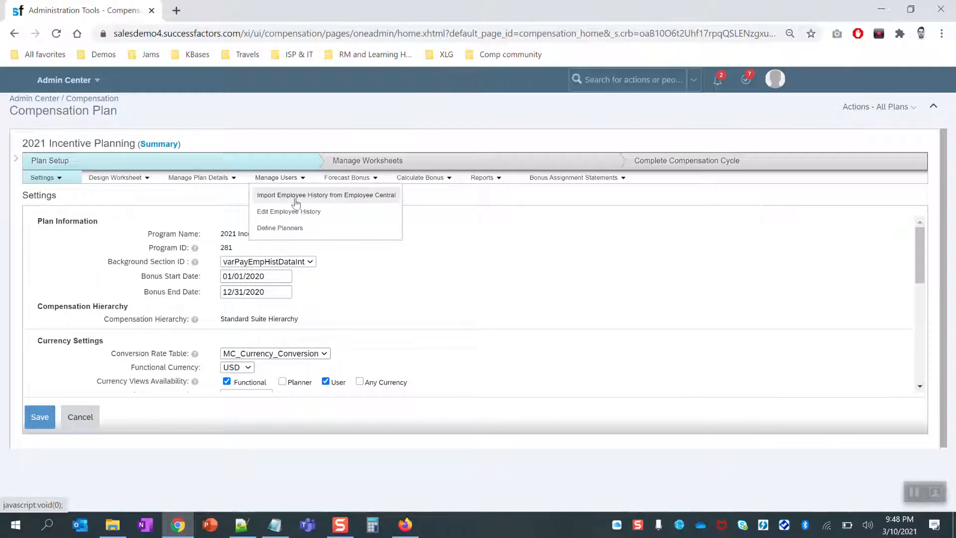
# Import Employee History from Employee Central with the first two options off and Run Bonus Calculation on.
pyautogui.click(56, 183)
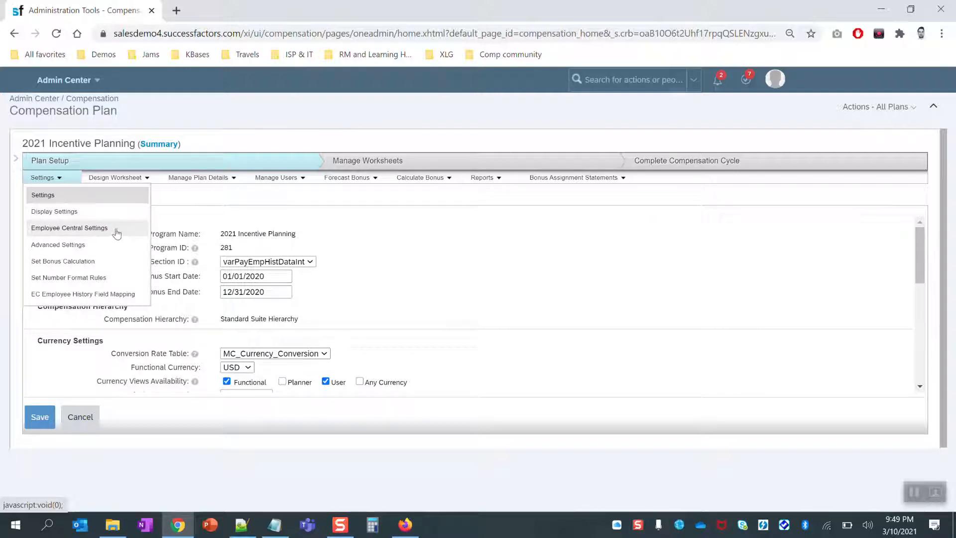
pyautogui.click(291, 181)
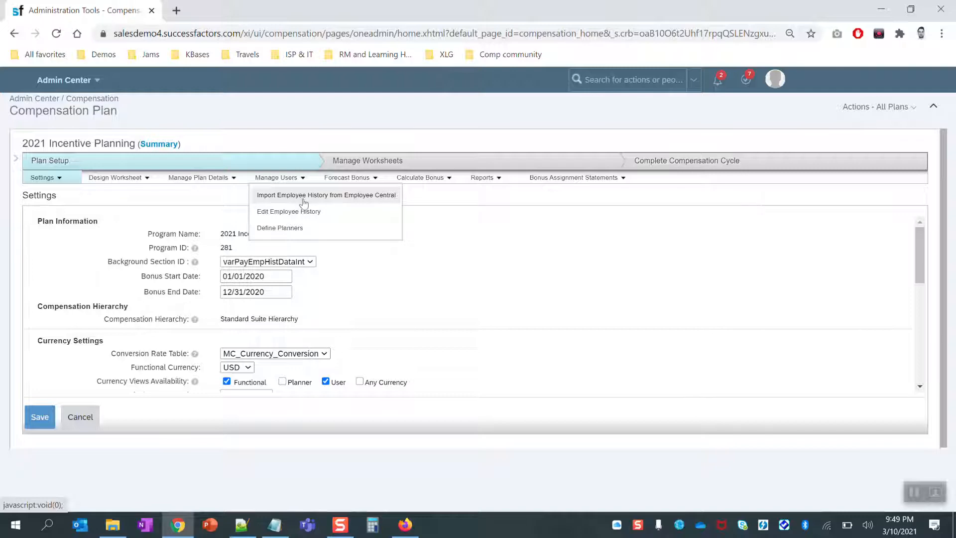
pyautogui.click(299, 198)
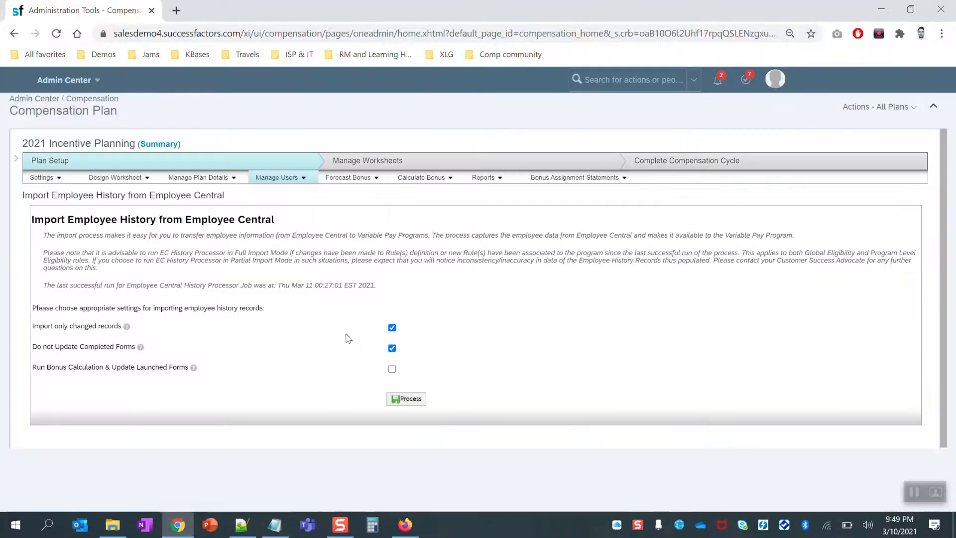
pyautogui.click(391, 327)
pyautogui.click(392, 348)
pyautogui.click(392, 368)
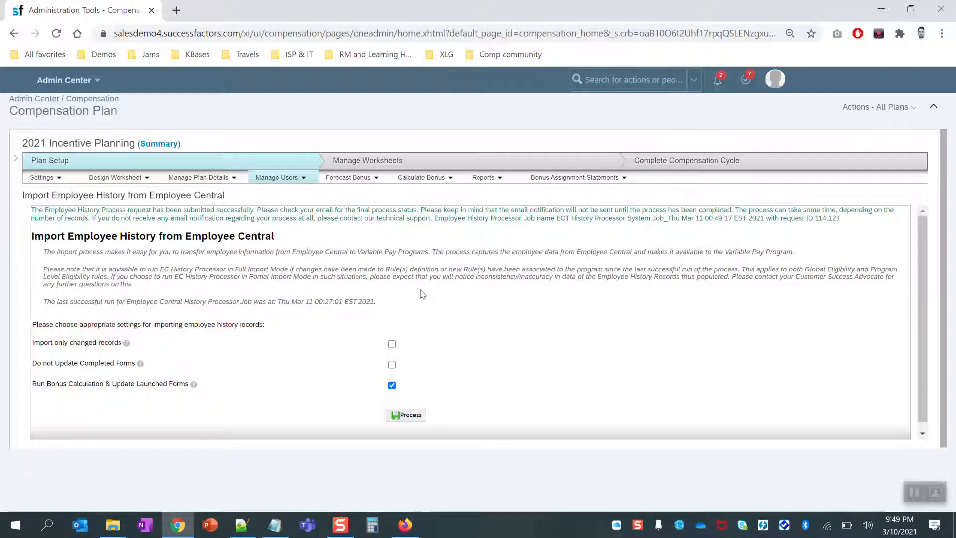
pyautogui.click(297, 181)
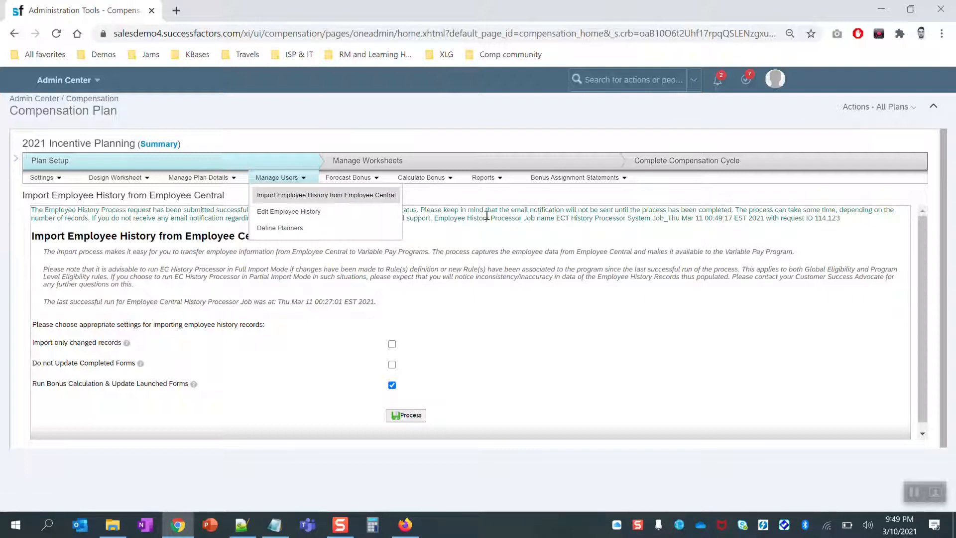
pyautogui.doubleClick(503, 218)
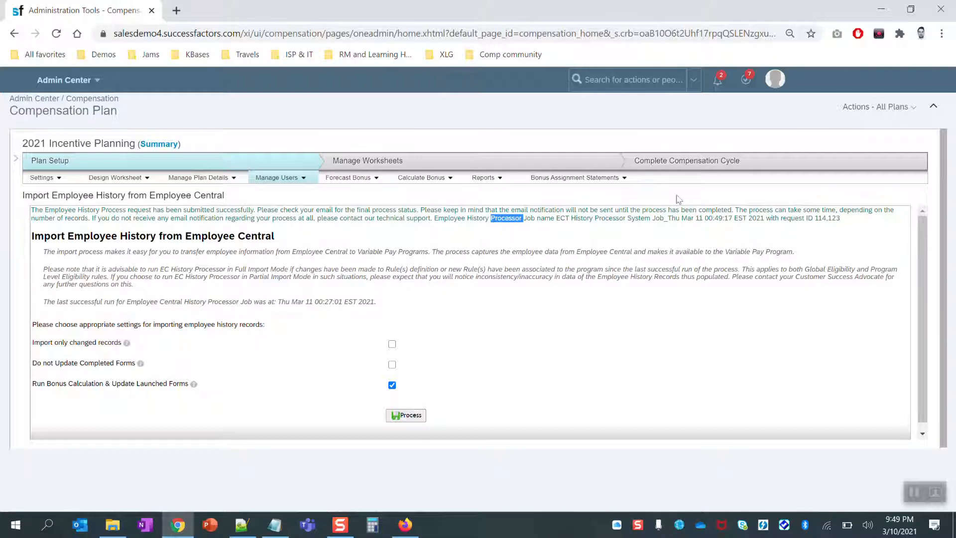
pyautogui.click(876, 106)
# Open Monitor Compensation Jobs and refresh until ECT History Processor jobs 114123 and 114124 show In Progress.
pyautogui.click(850, 211)
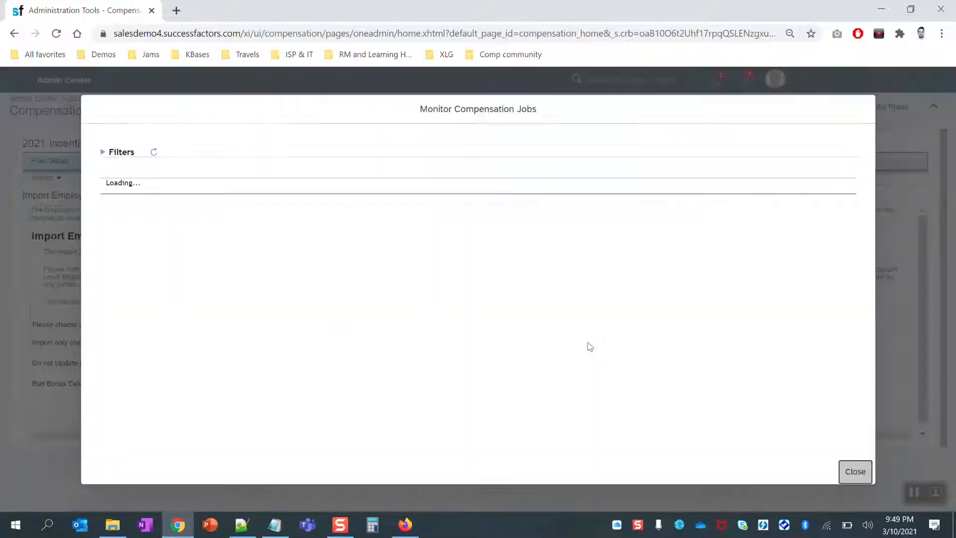
pyautogui.tripleClick(463, 198)
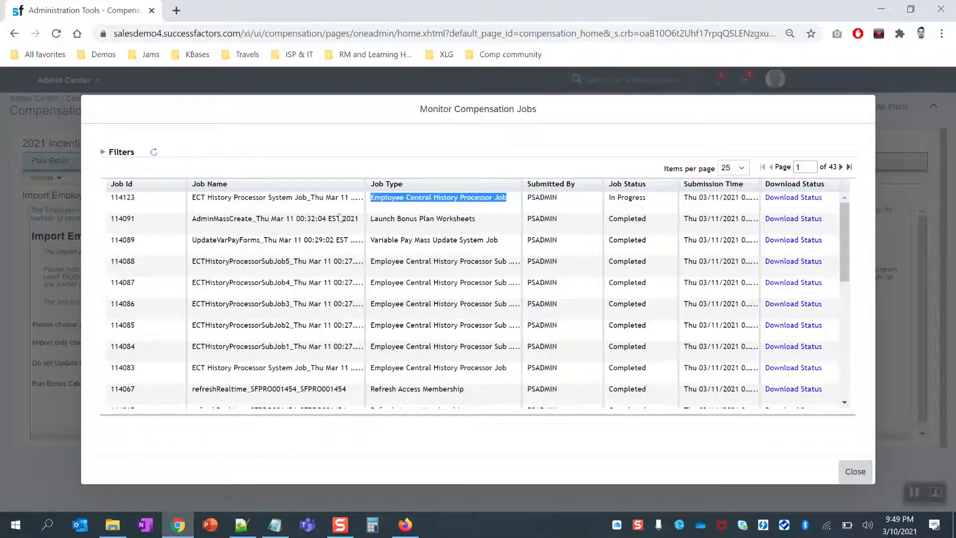
pyautogui.click(154, 156)
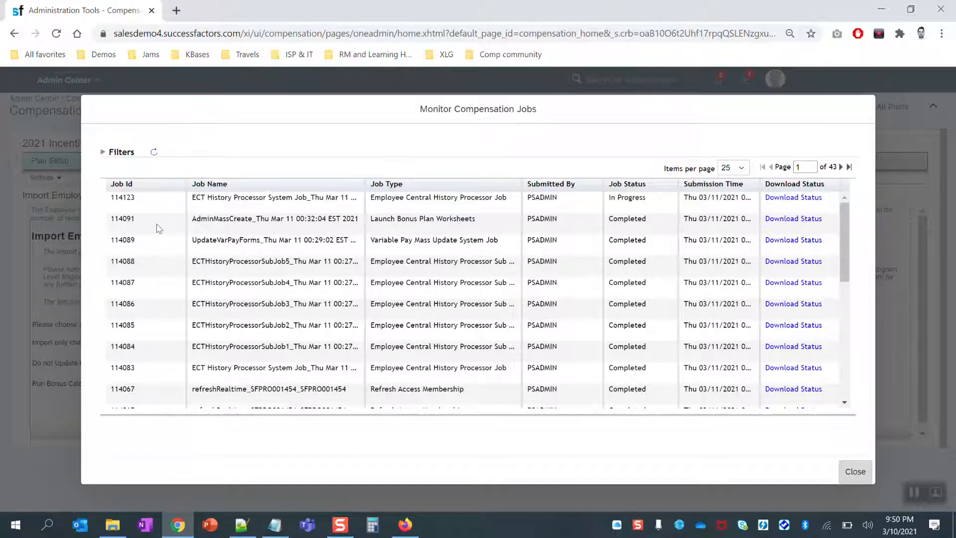
pyautogui.click(154, 153)
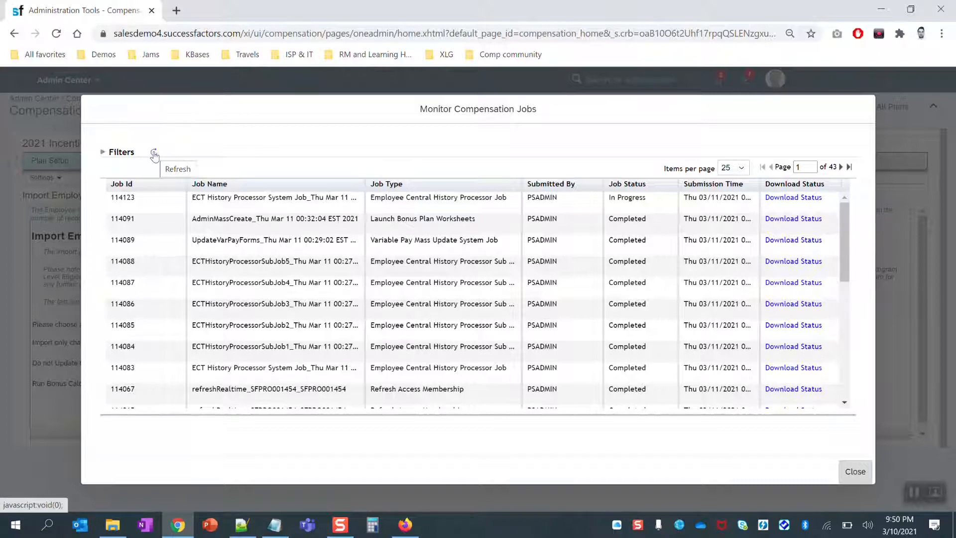
pyautogui.click(154, 154)
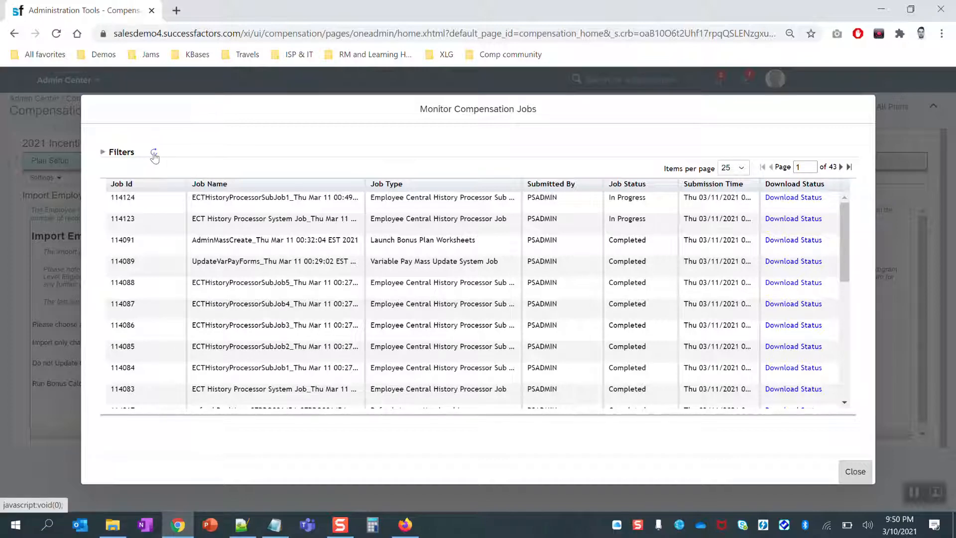
# Keep refreshing the jobs list until sub-jobs 114124–114127 complete and job 114128 appears.
pyautogui.click(154, 154)
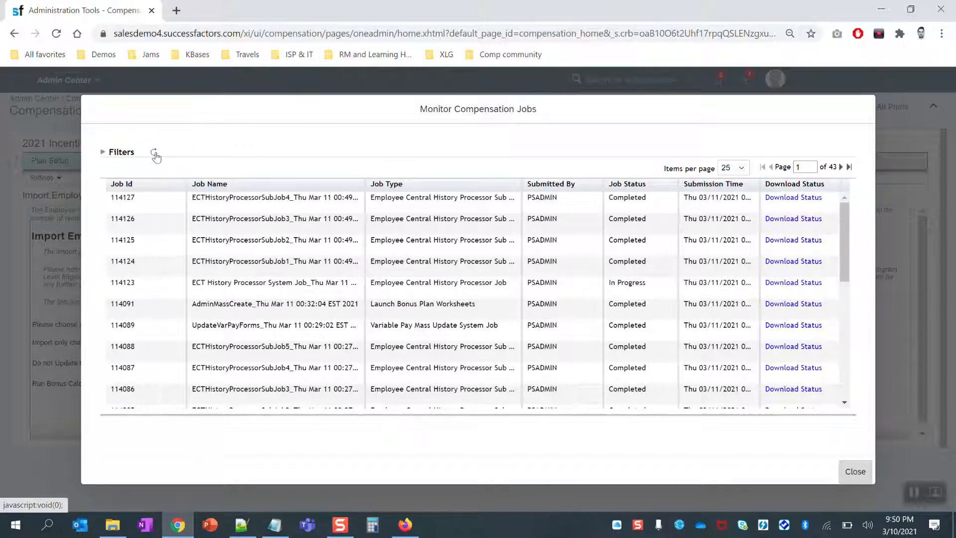
pyautogui.tripleClick(630, 288)
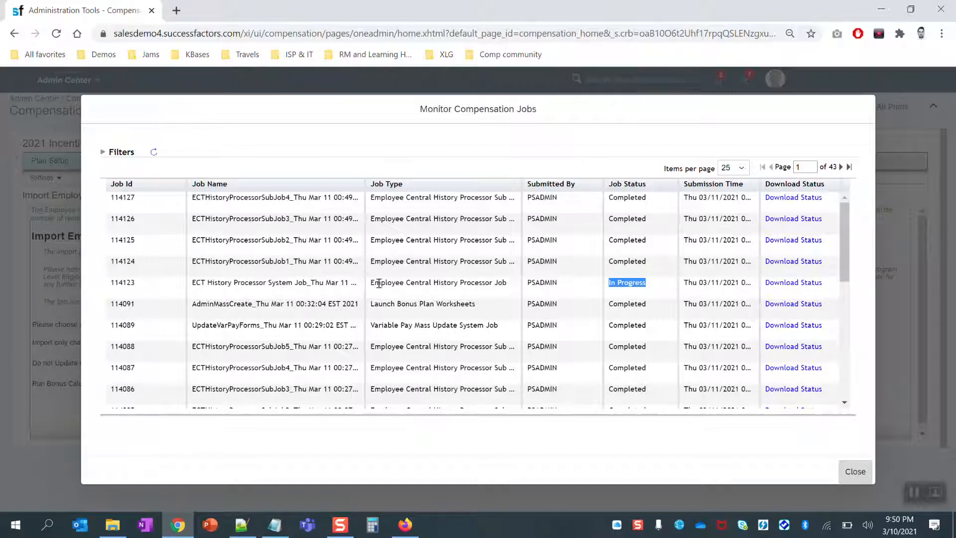
pyautogui.doubleClick(285, 285)
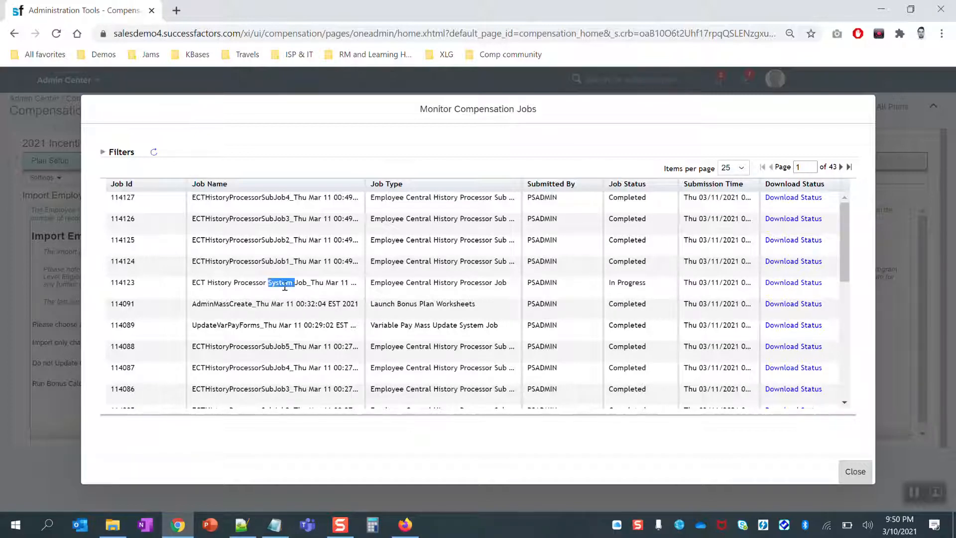
pyautogui.tripleClick(284, 285)
pyautogui.tripleClick(632, 282)
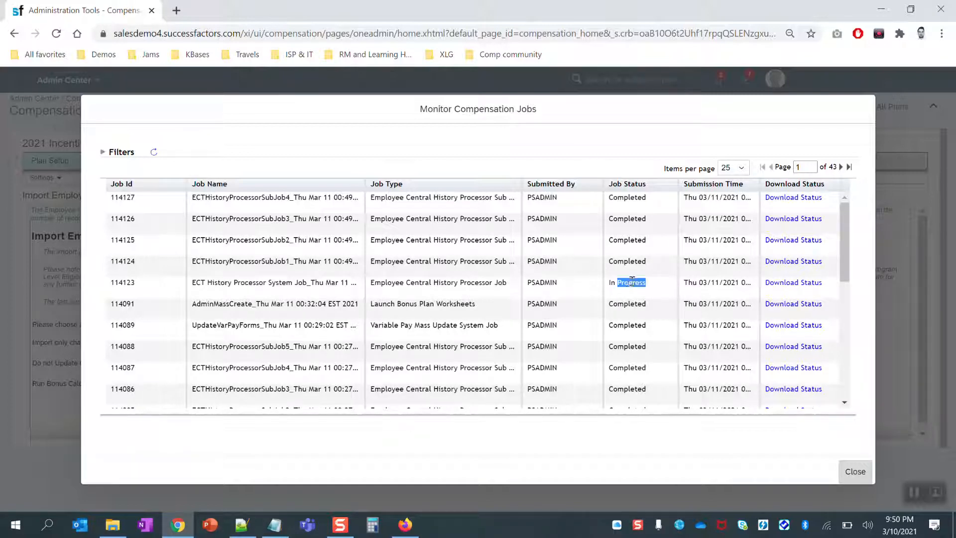
pyautogui.click(155, 156)
pyautogui.click(154, 155)
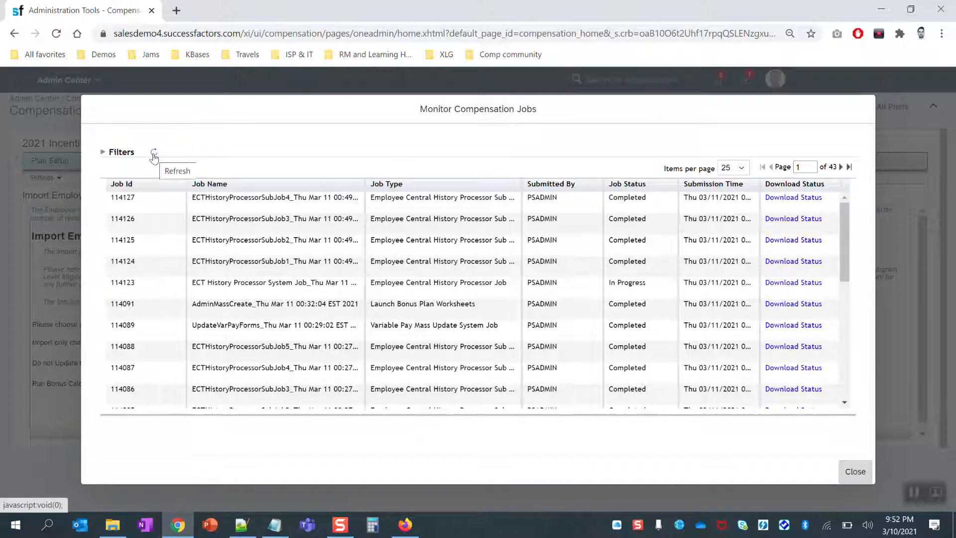
pyautogui.click(154, 153)
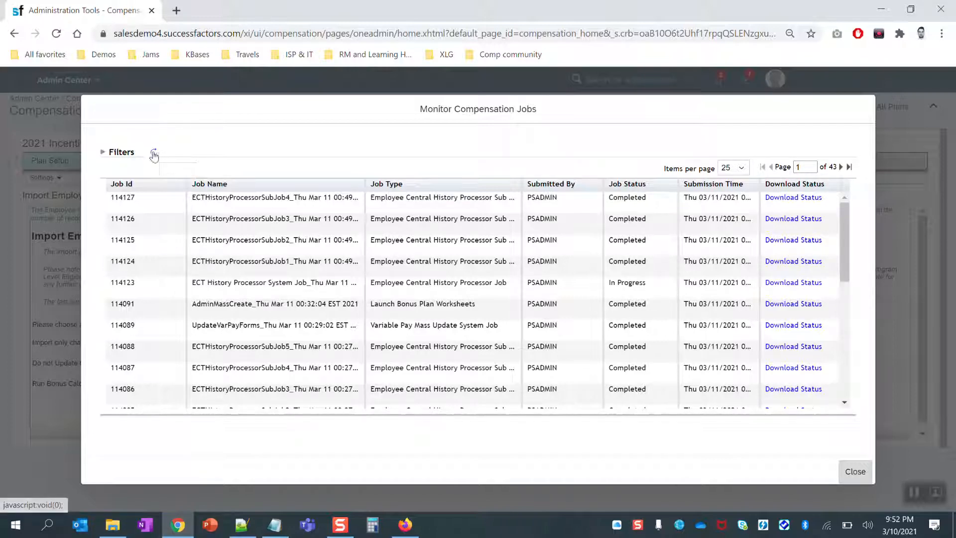
pyautogui.moveTo(647, 282); pyautogui.dragTo(608, 282)
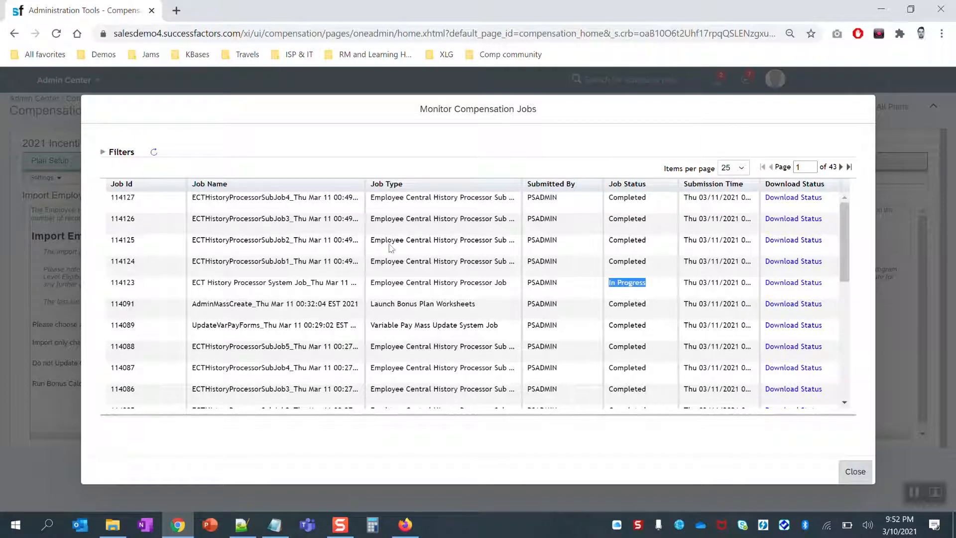
pyautogui.click(154, 156)
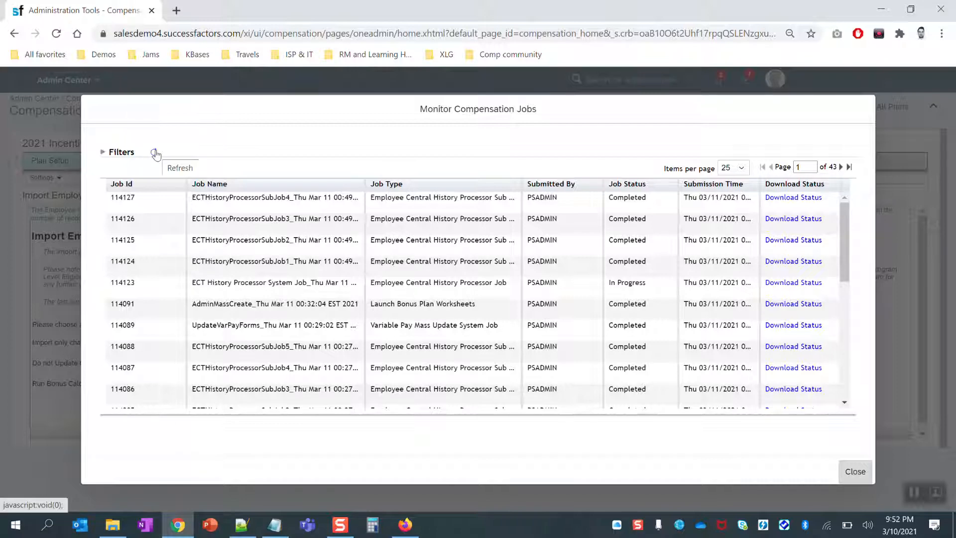
pyautogui.click(155, 153)
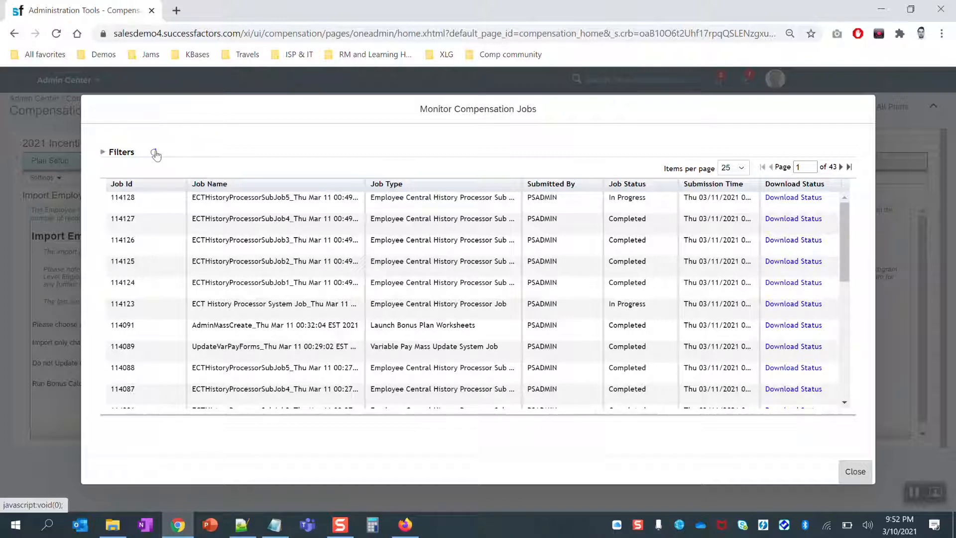
# Refresh until jobs 114128 and 114123 show Completed, then close the job monitor.
pyautogui.tripleClick(635, 198)
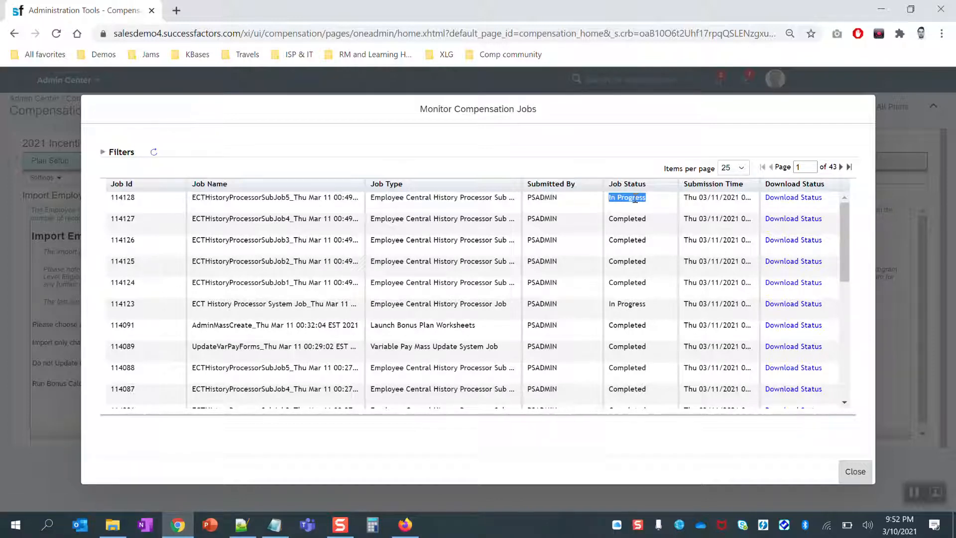
pyautogui.click(155, 154)
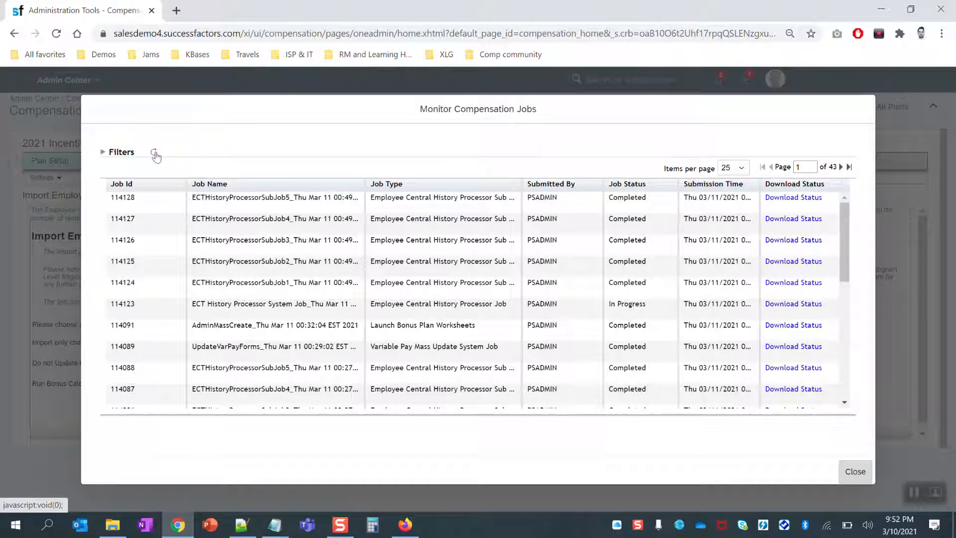
pyautogui.doubleClick(630, 305)
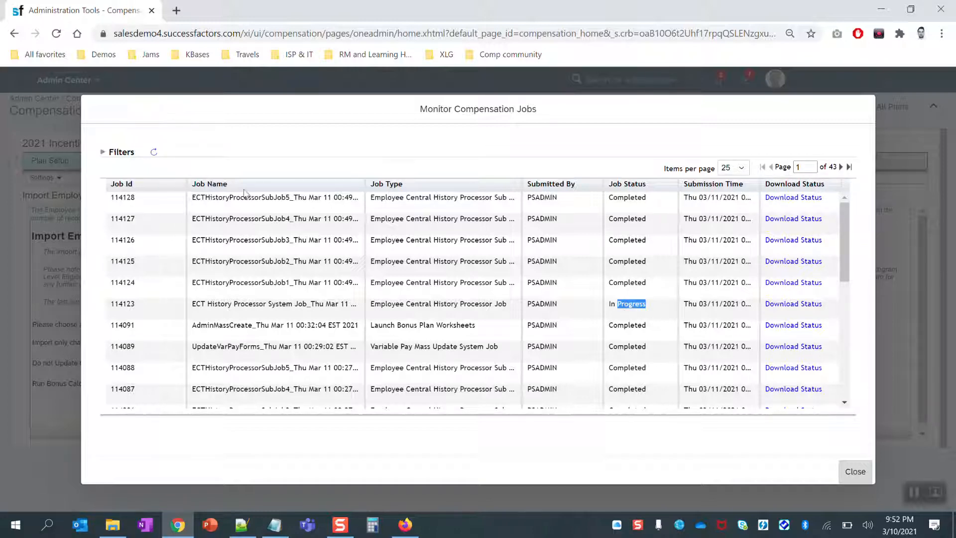
pyautogui.click(154, 156)
pyautogui.click(155, 156)
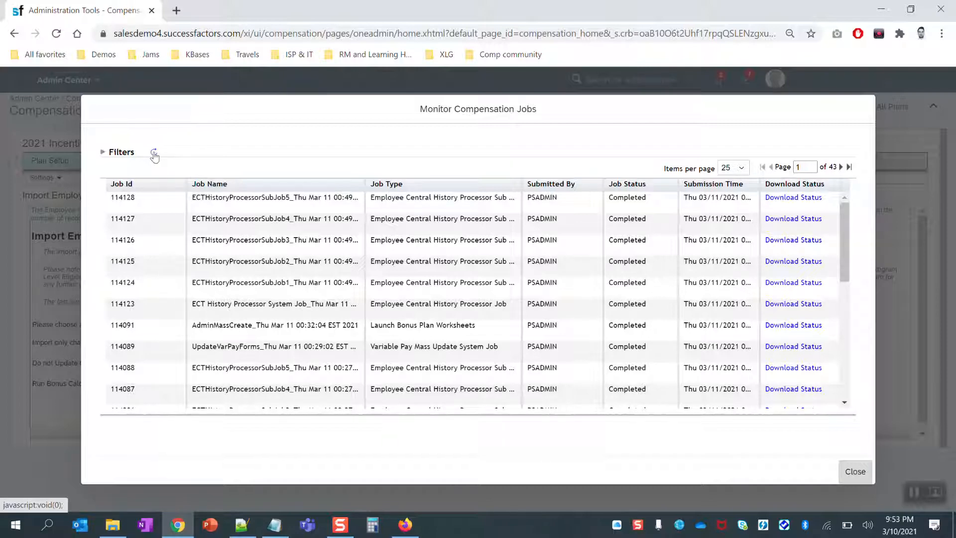
pyautogui.doubleClick(626, 304)
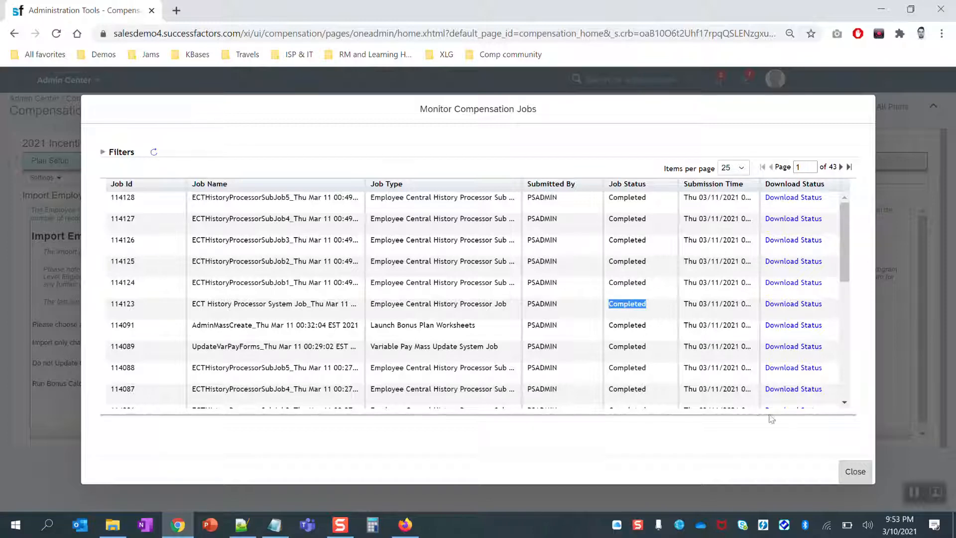
pyautogui.click(855, 471)
# Search Edit Employee History to list the 1/1/17–12/31/20 record with 105,000 salary and 26,250 target.
pyautogui.moveTo(301, 192)
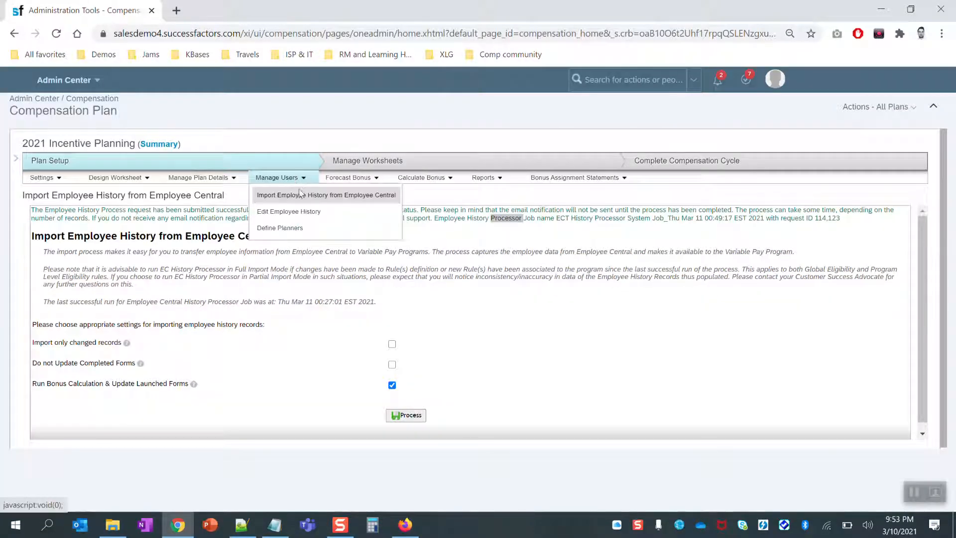
pyautogui.click(298, 211)
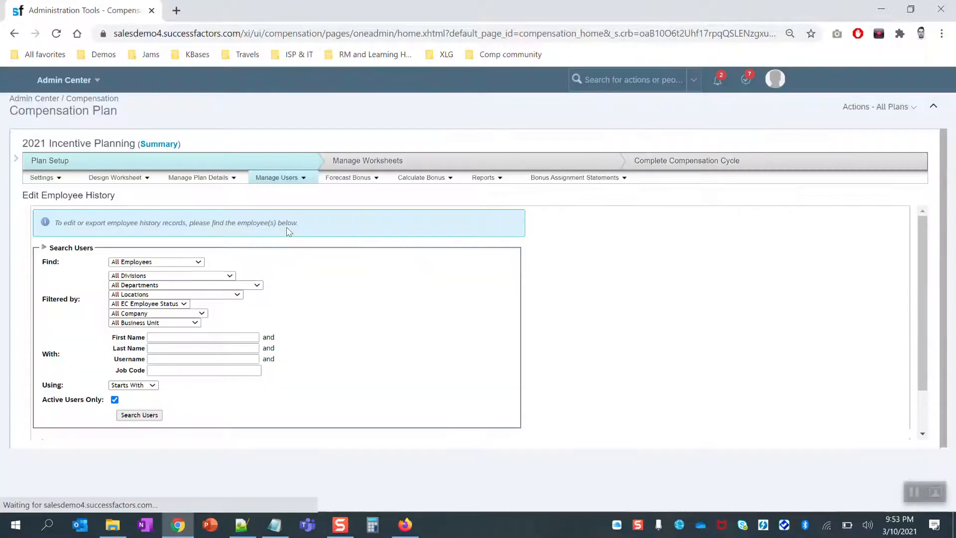
pyautogui.click(150, 416)
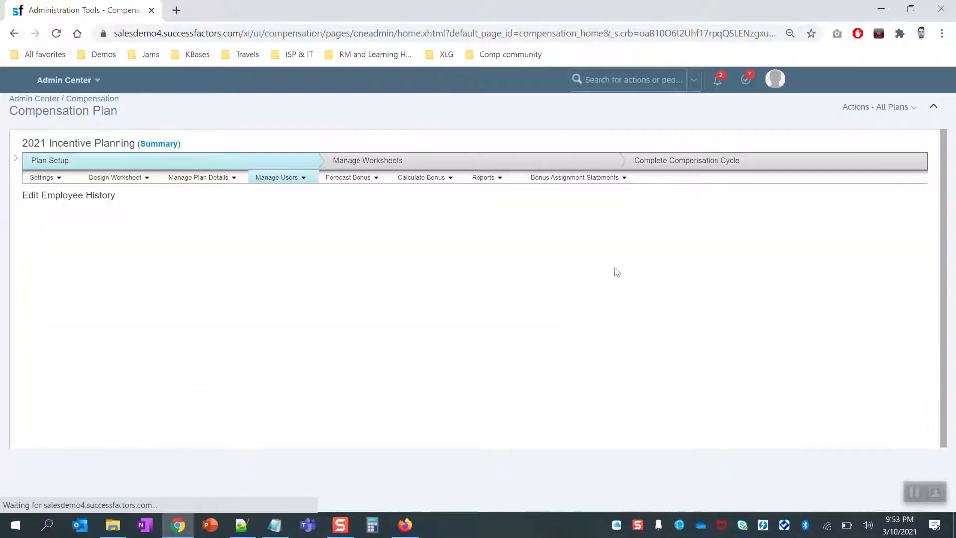
pyautogui.scroll(-3, 662, 314)
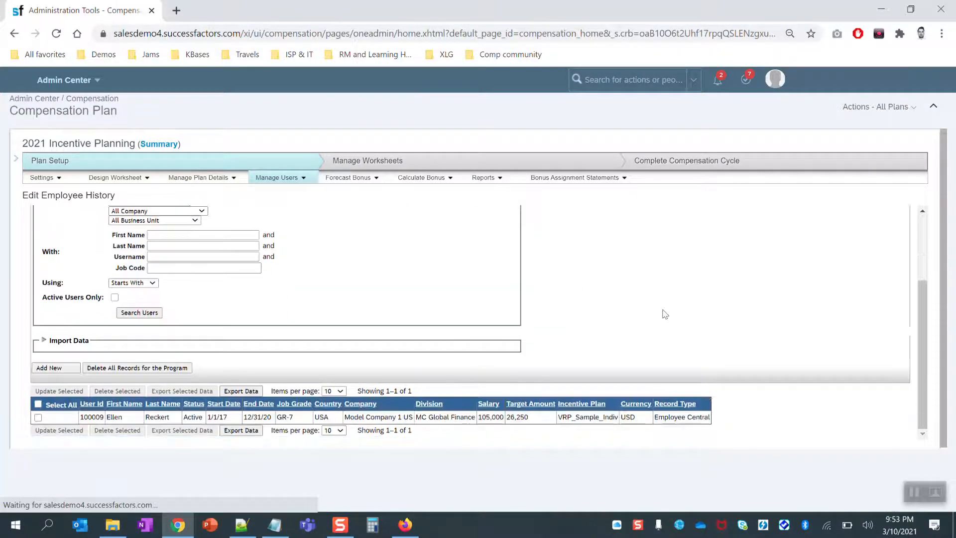
pyautogui.tripleClick(380, 417)
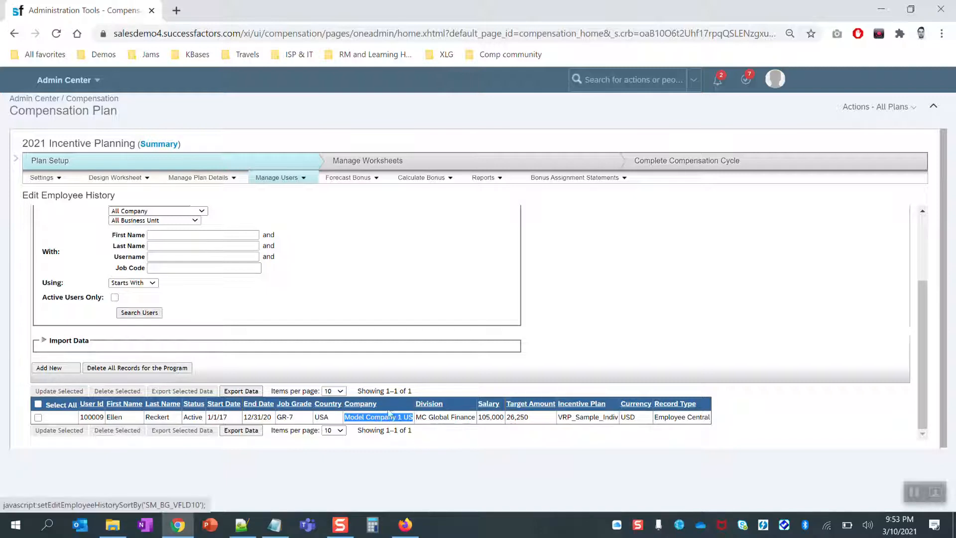
pyautogui.click(342, 377)
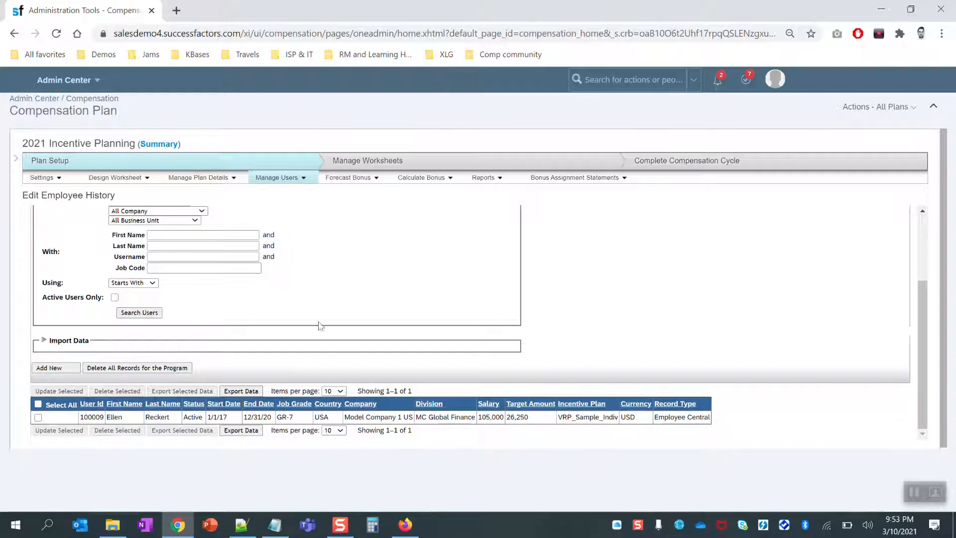
pyautogui.click(635, 80)
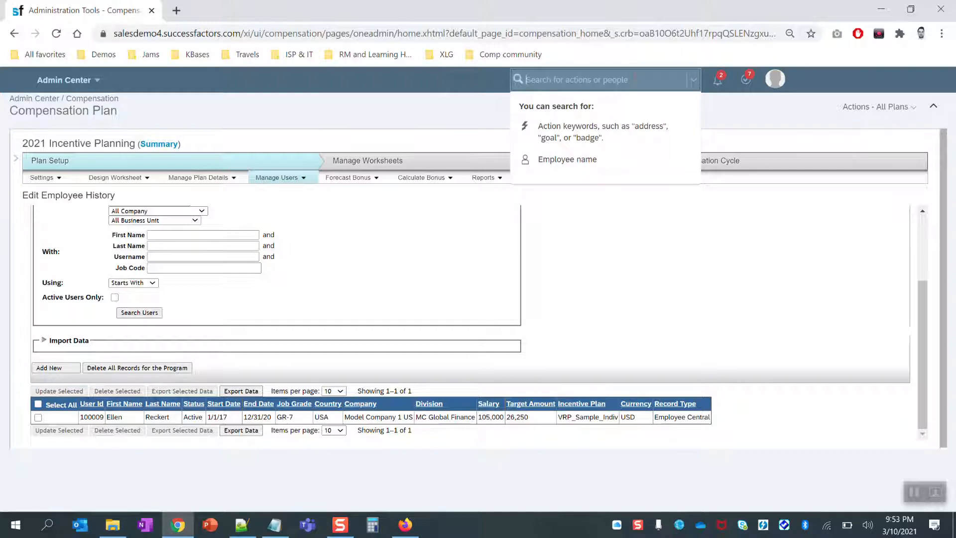
# Find the employee by surname and view their Compensation Information with 105,000 USD base salary.
pyautogui.write('Reckert')
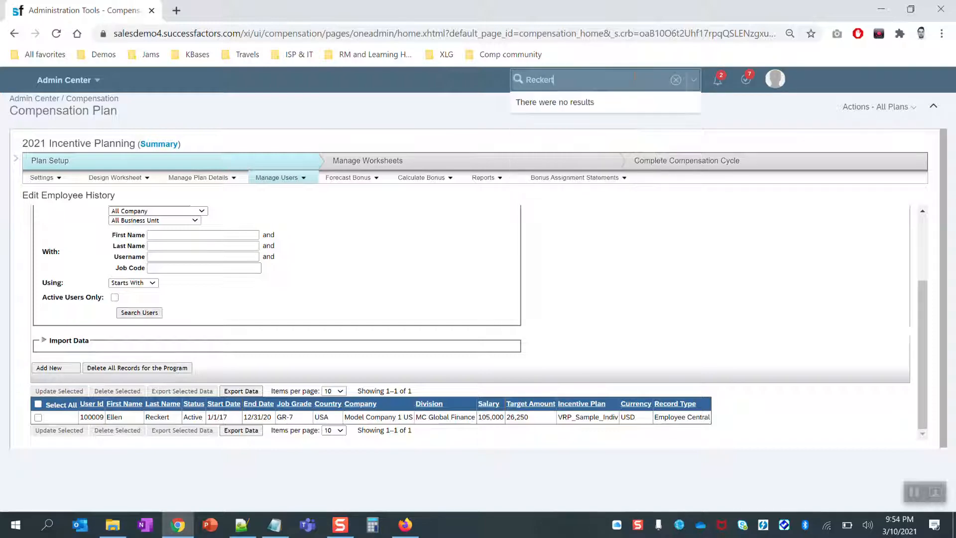
pyautogui.click(604, 114)
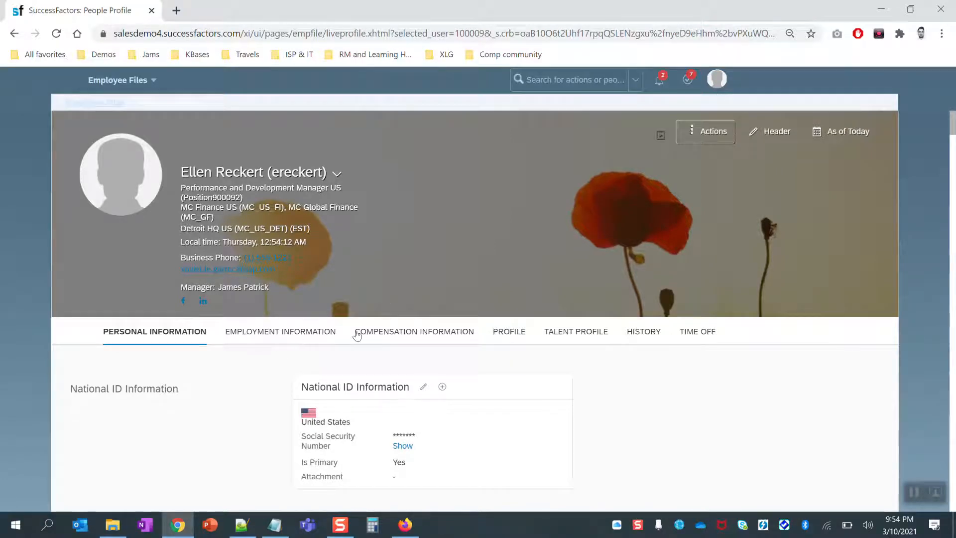
pyautogui.click(289, 333)
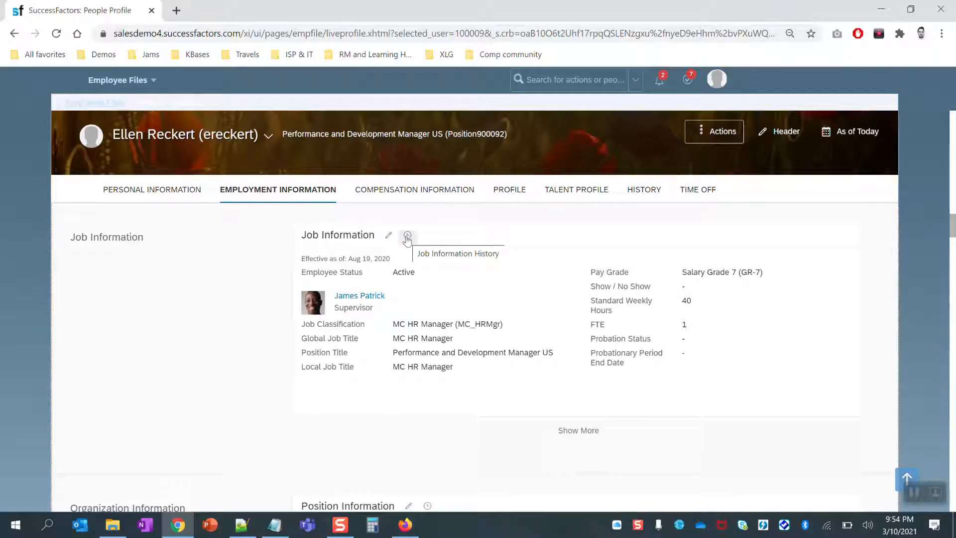
pyautogui.scroll(-4, 249, 312)
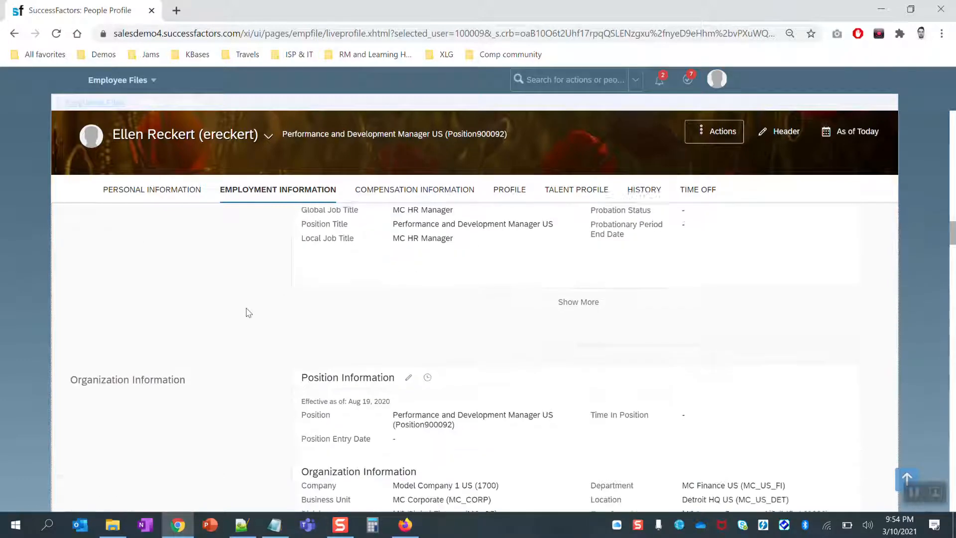
pyautogui.scroll(-1, 250, 312)
pyautogui.scroll(-4, 251, 312)
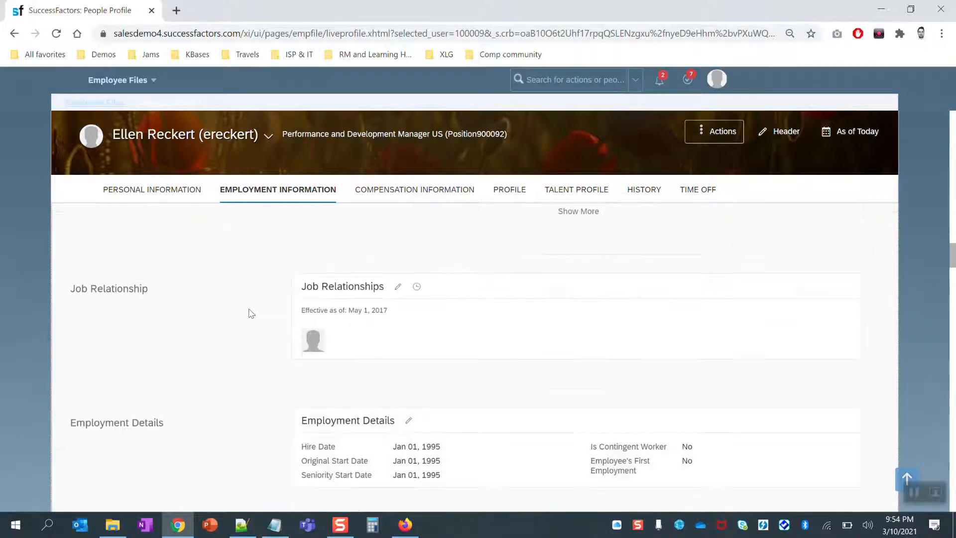
pyautogui.scroll(-1, 251, 313)
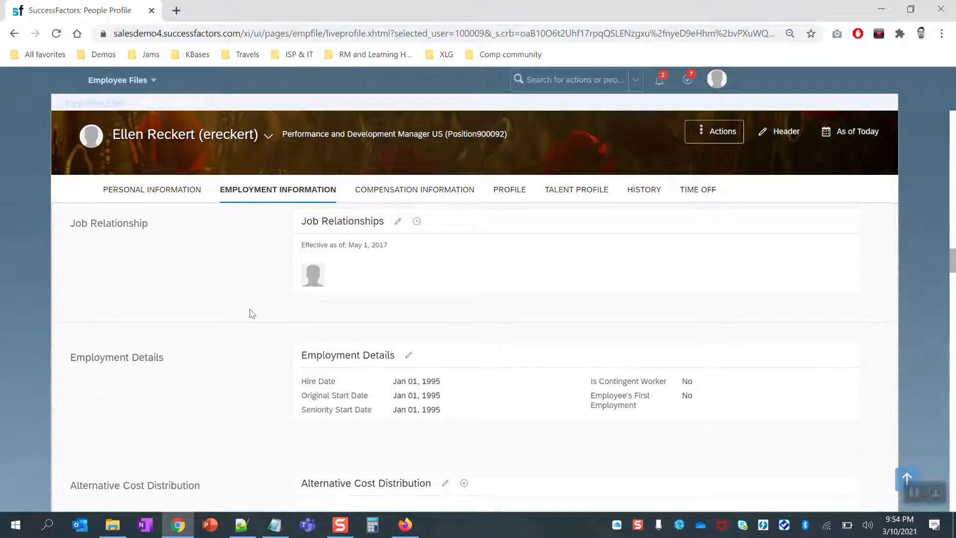
pyautogui.click(431, 194)
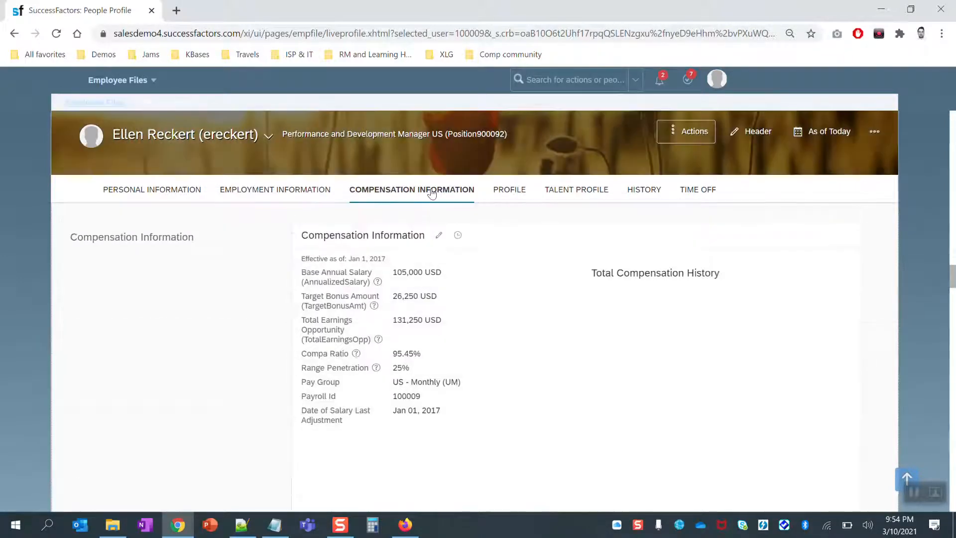
# View the compensation change history showing the Jan 01, 2017 salary change and Jan 01, 1995 hire.
pyautogui.click(458, 236)
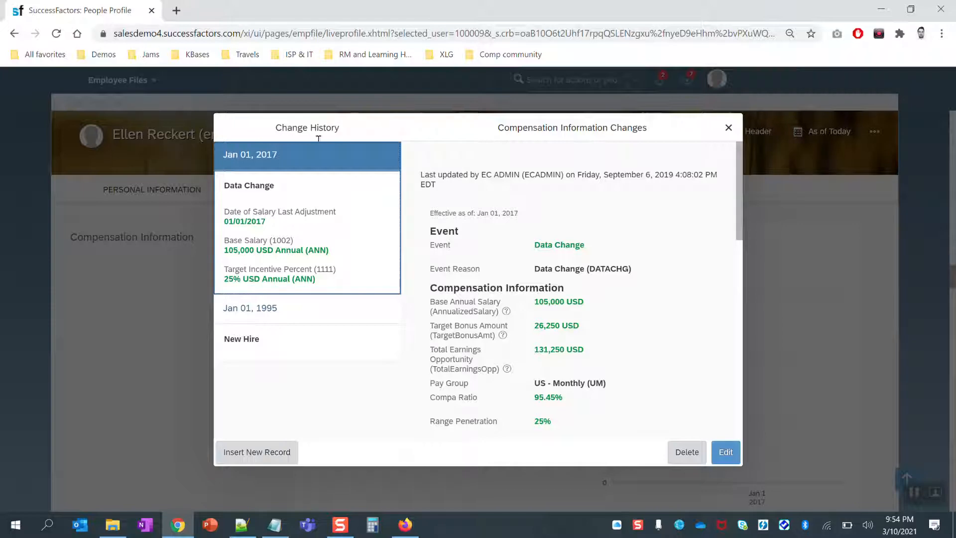
pyautogui.click(728, 128)
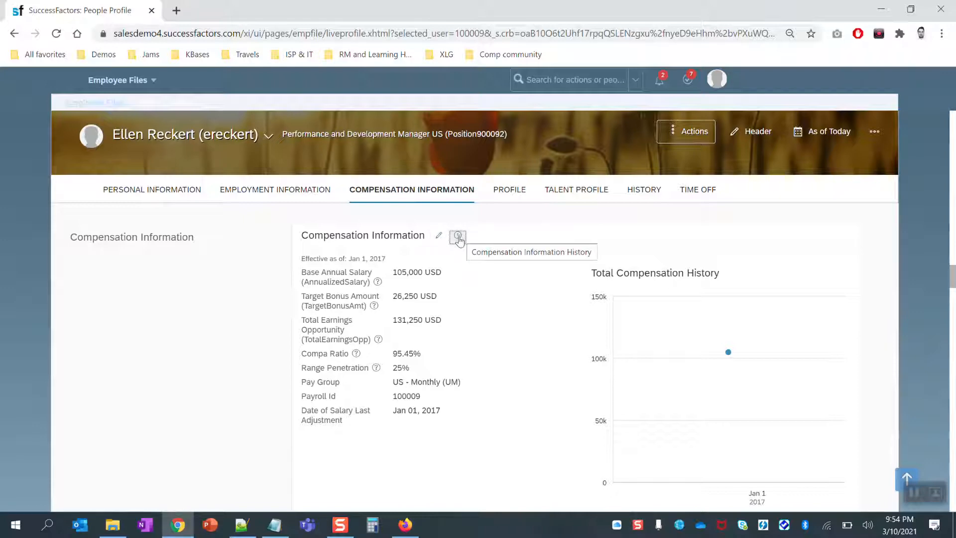
pyautogui.click(457, 236)
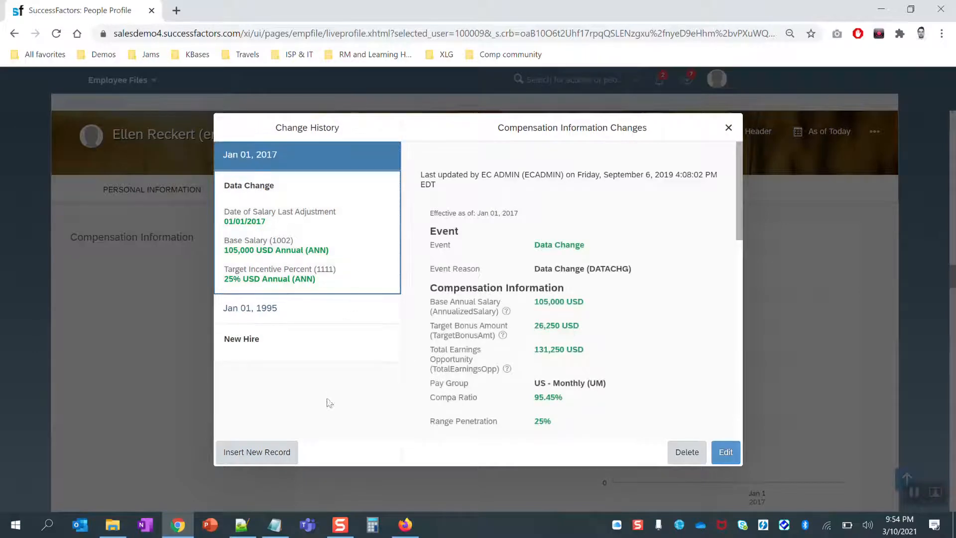
# Insert a new compensation history record effective Apr 01, 2020.
pyautogui.click(272, 459)
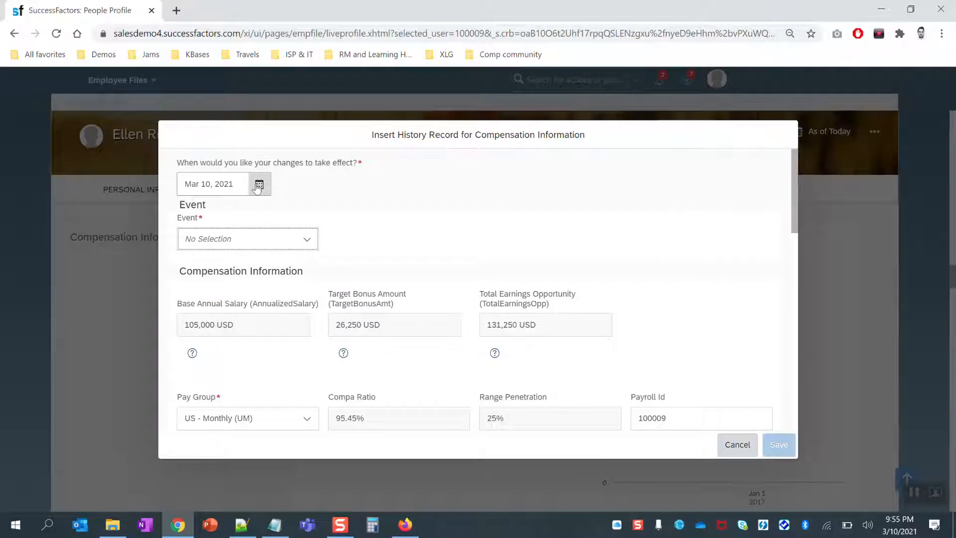
pyautogui.click(259, 185)
pyautogui.click(299, 219)
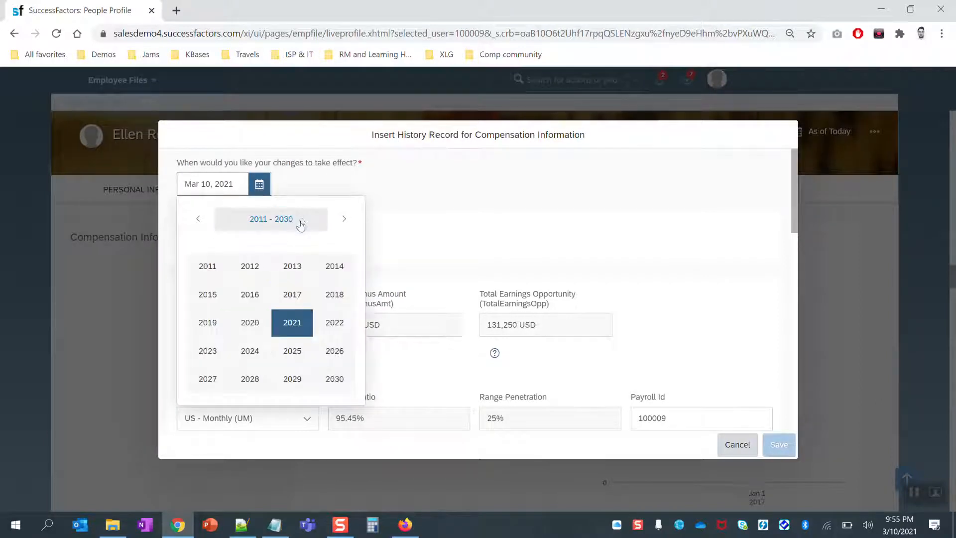
pyautogui.click(262, 326)
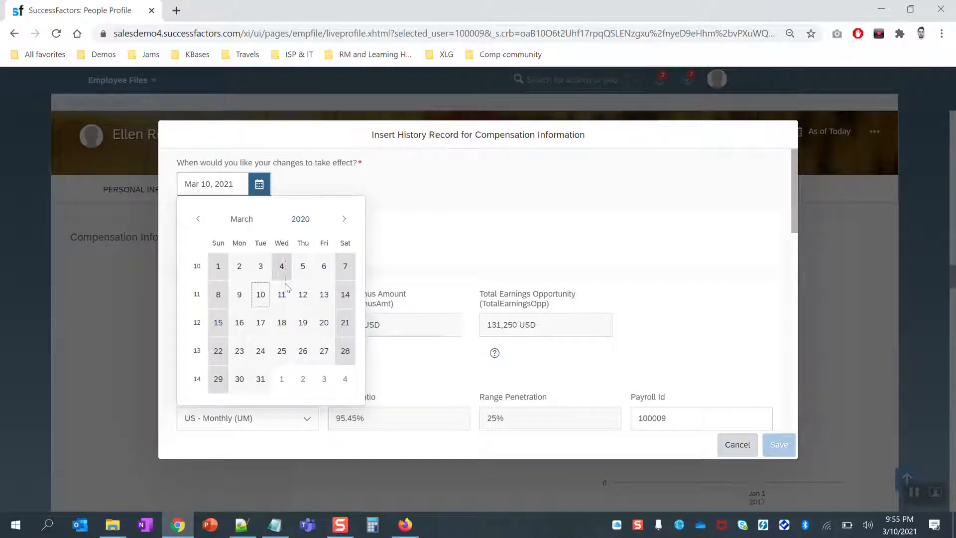
pyautogui.click(241, 219)
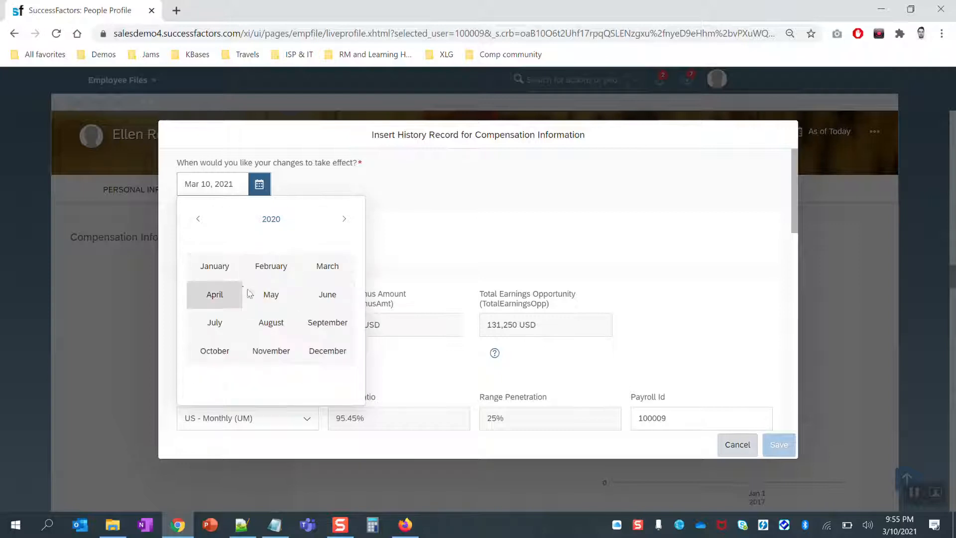
pyautogui.click(222, 292)
pyautogui.click(281, 267)
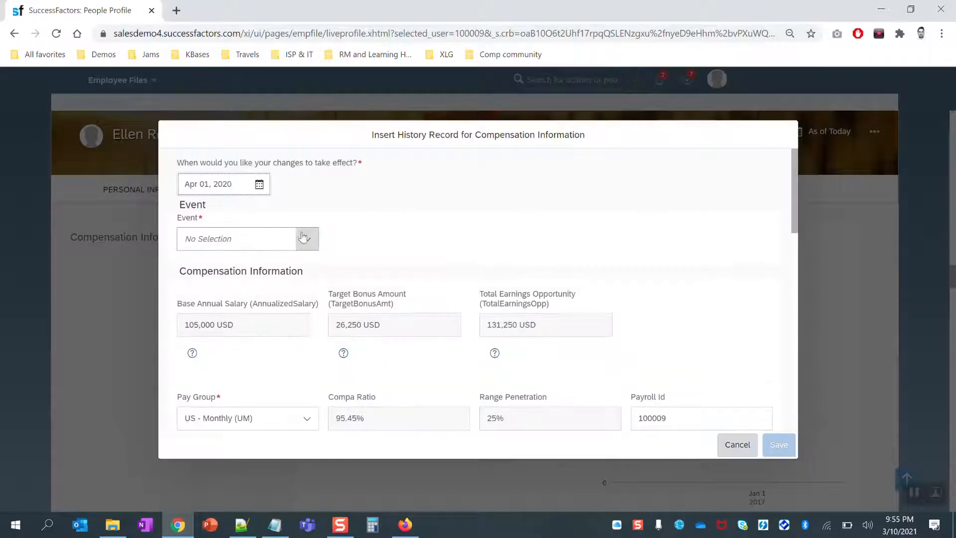
# Set the event to Pay Rate Change with reason Off Cycle Pay Change (PAYEOC).
pyautogui.click(306, 239)
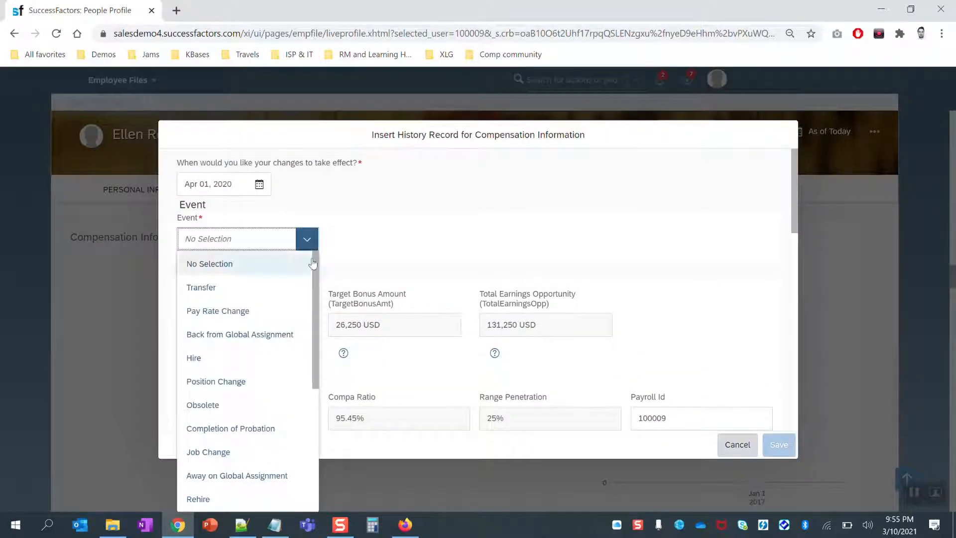
pyautogui.moveTo(312, 262); pyautogui.dragTo(314, 391)
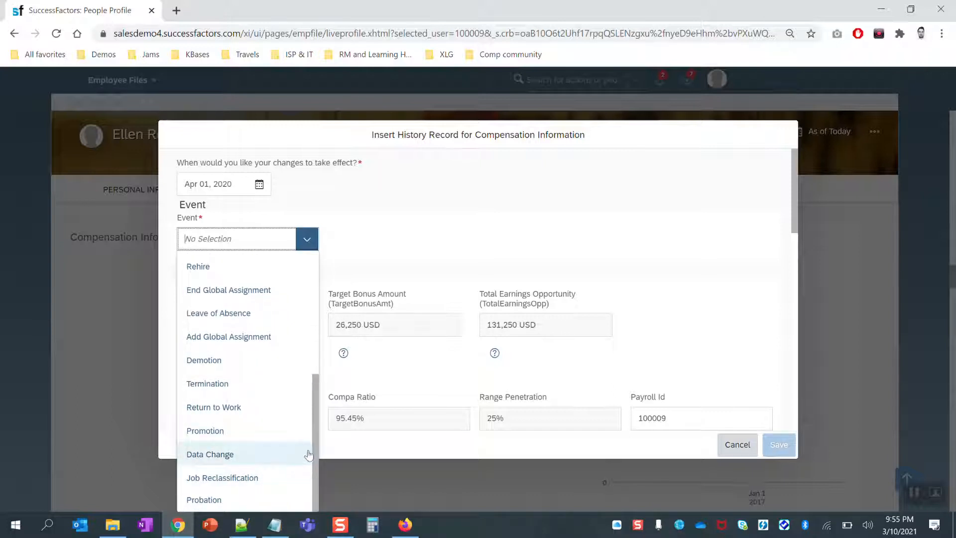
pyautogui.moveTo(317, 448); pyautogui.dragTo(313, 316)
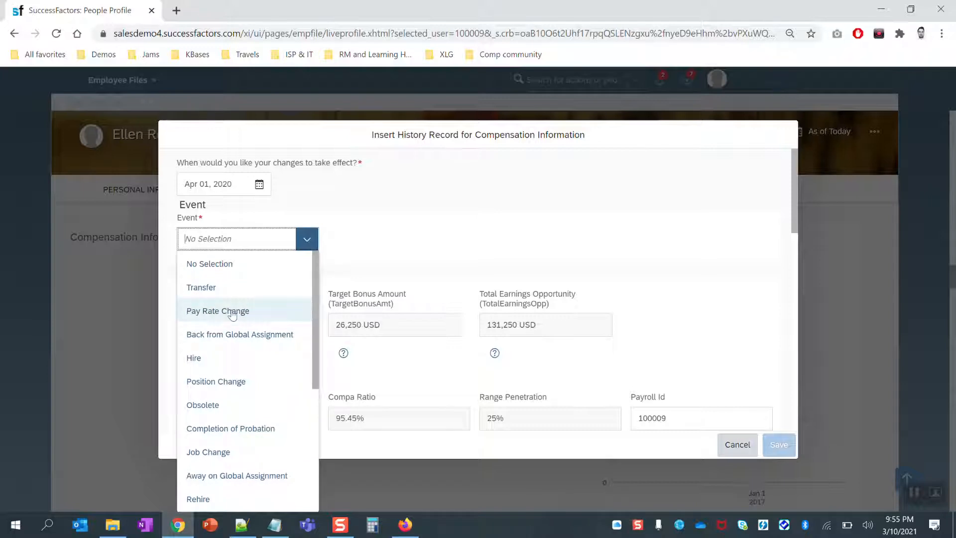
pyautogui.click(281, 309)
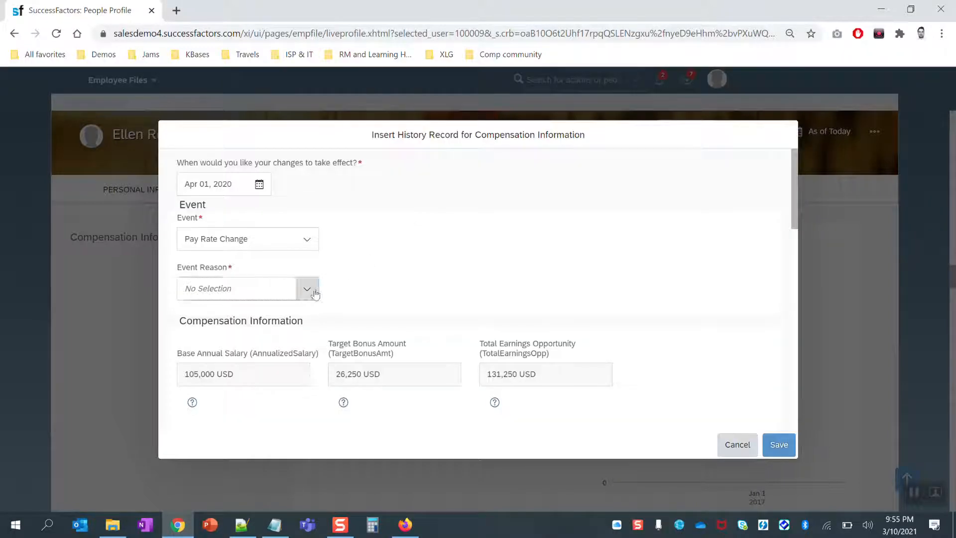
pyautogui.click(307, 288)
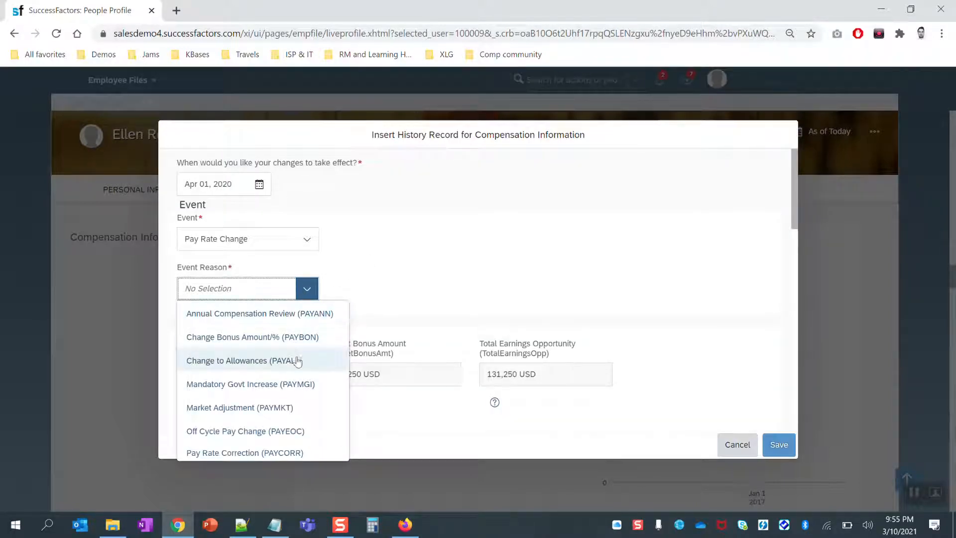
pyautogui.click(285, 432)
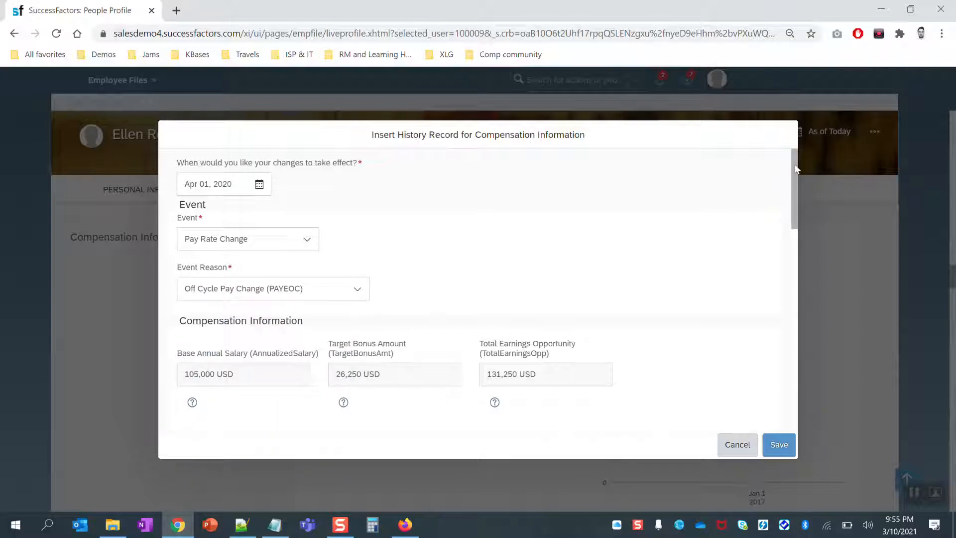
# Change the base salary amount from 105,000 to 110,000 USD and save the record.
pyautogui.moveTo(794, 169); pyautogui.dragTo(806, 359)
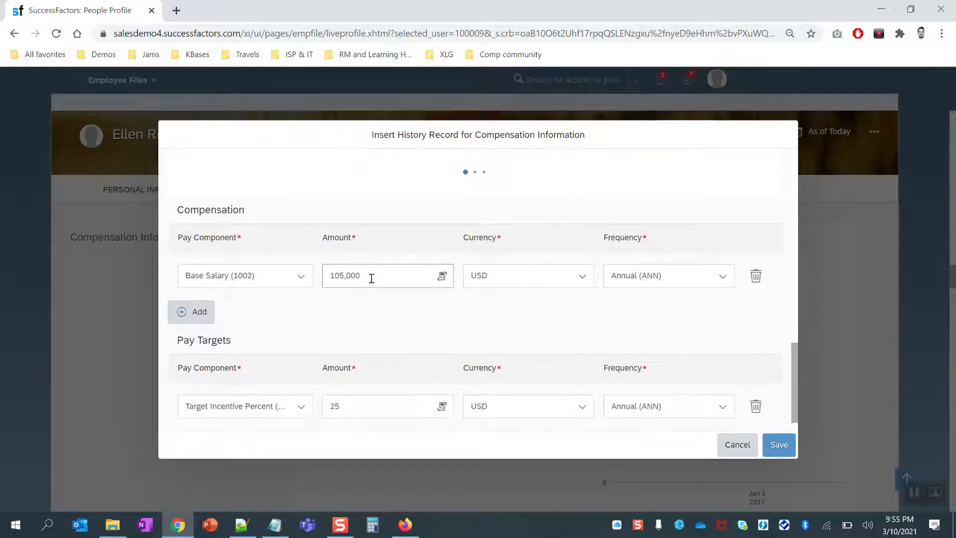
pyautogui.moveTo(371, 277); pyautogui.dragTo(328, 276)
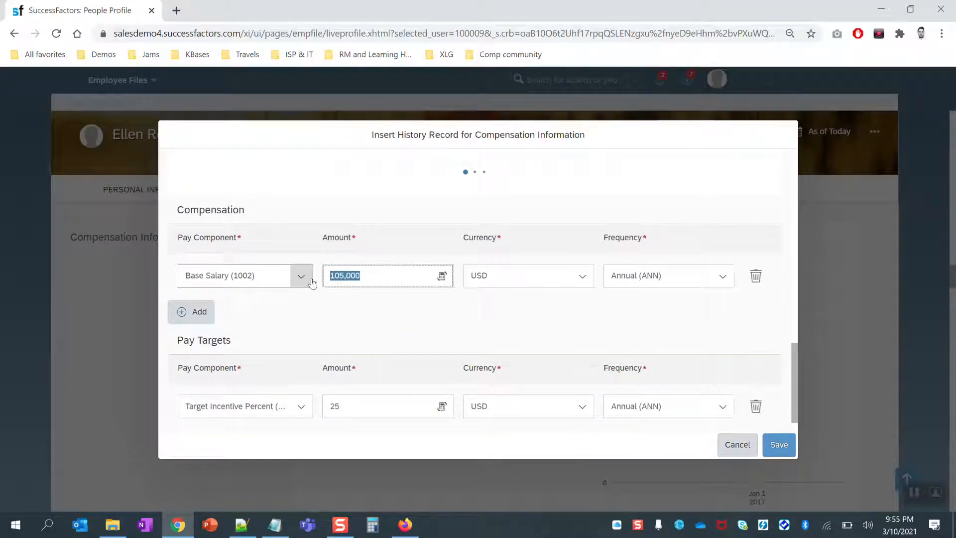
pyautogui.write('11')
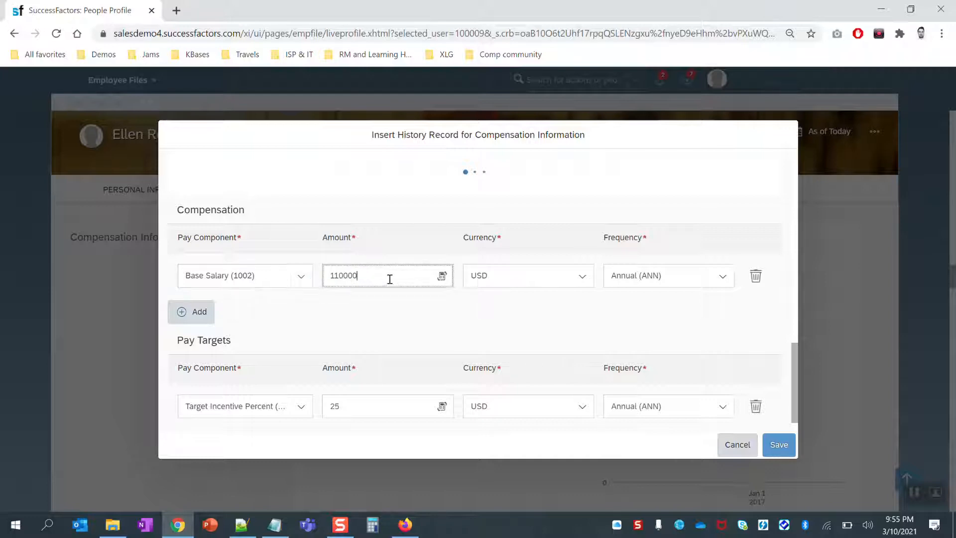
pyautogui.click(565, 330)
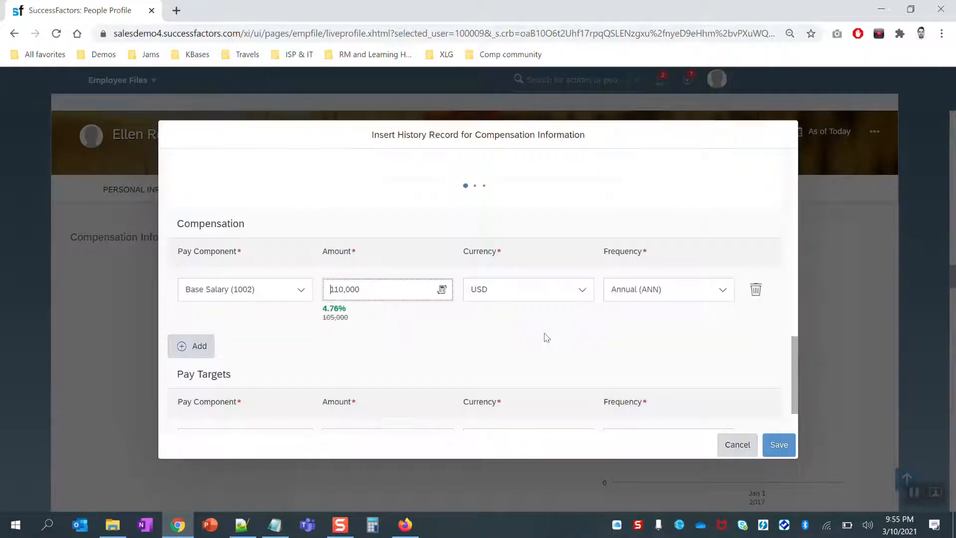
pyautogui.click(777, 444)
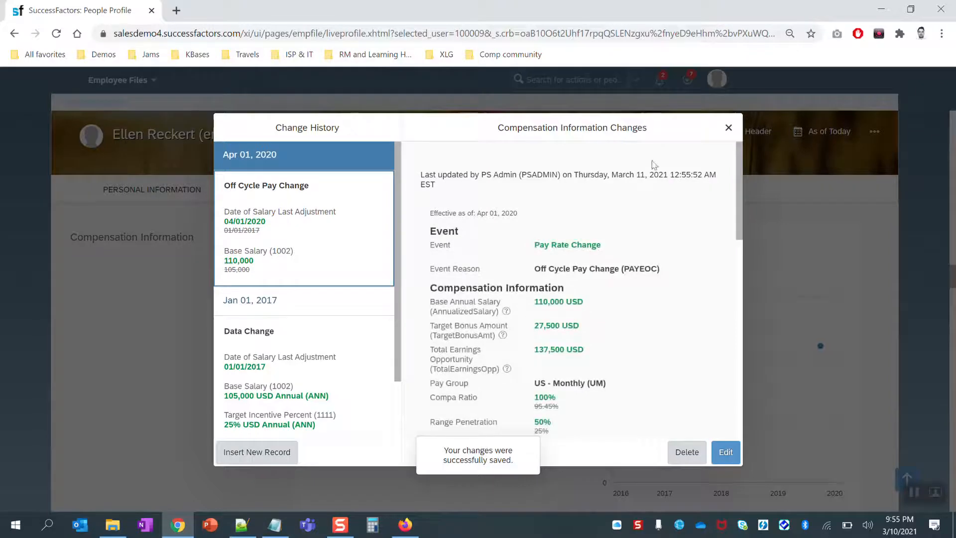
# Close the change history to return to the profile showing the 110,000 USD base salary.
pyautogui.click(729, 127)
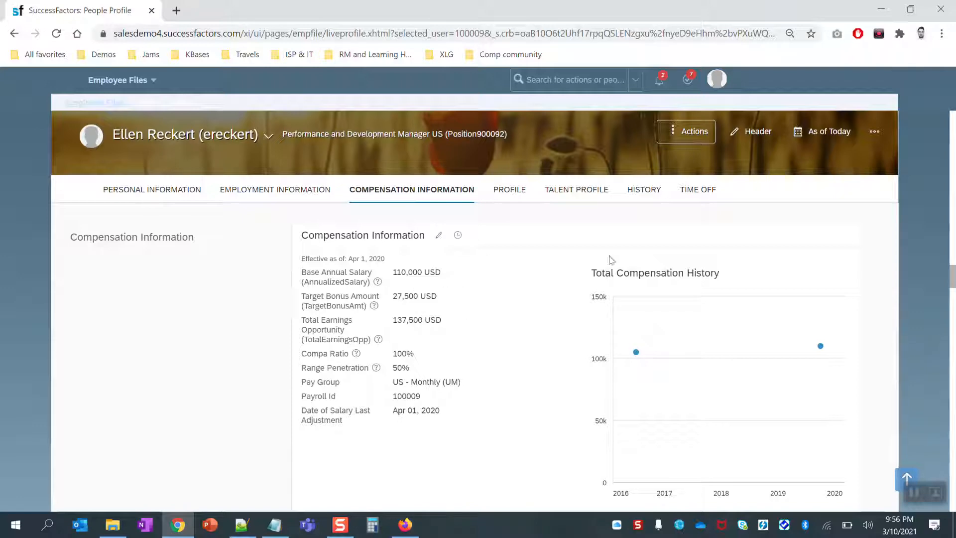
pyautogui.click(717, 80)
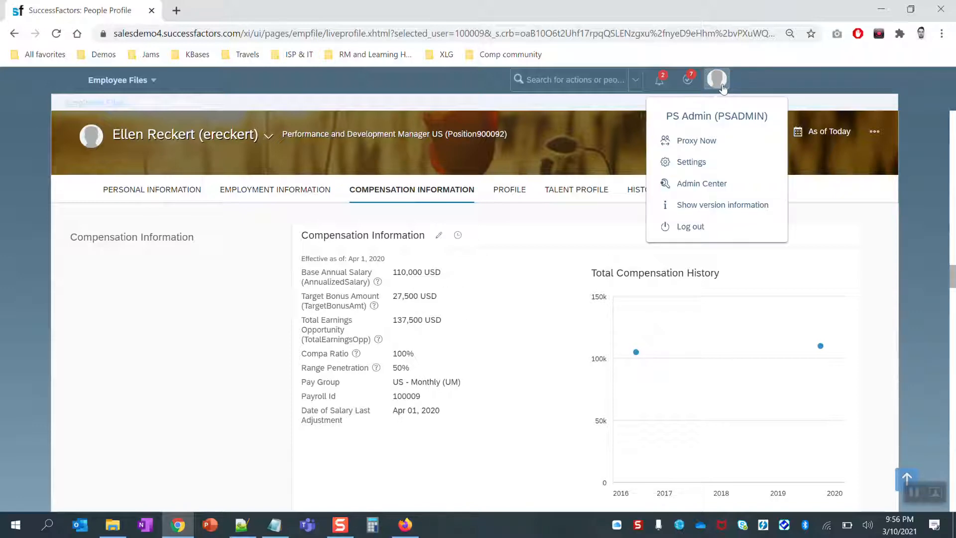
# From Admin Center's Compensation Home, open the 2021 Incentive Planning plan summary.
pyautogui.click(711, 185)
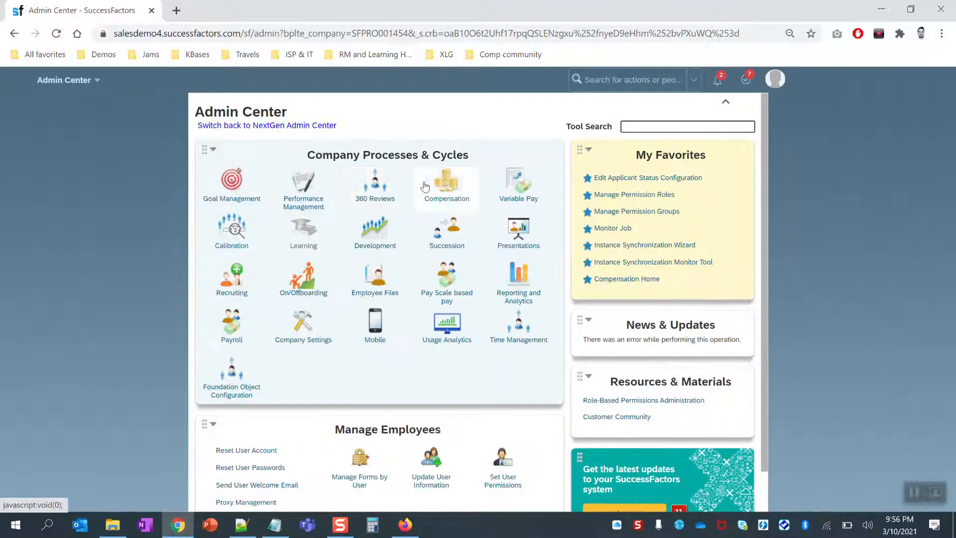
pyautogui.click(456, 188)
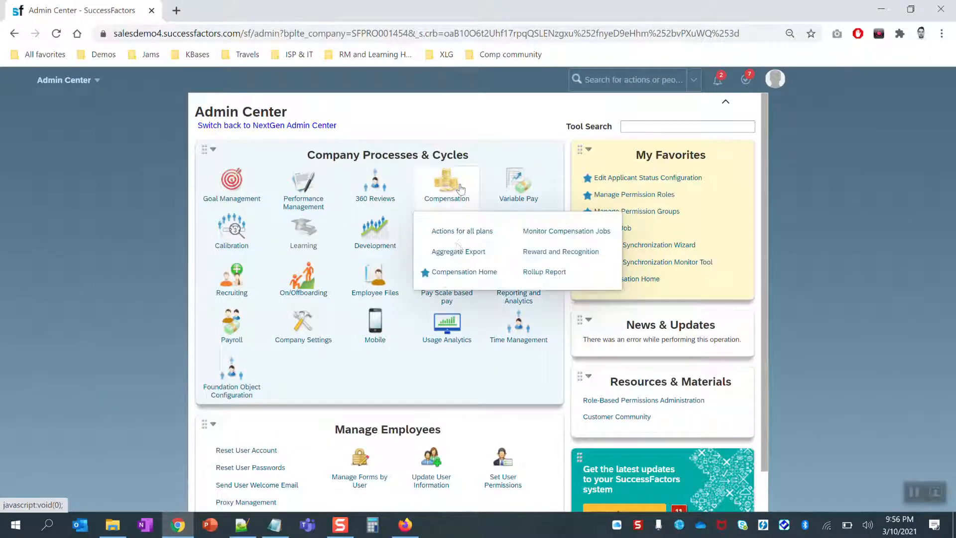
pyautogui.click(469, 273)
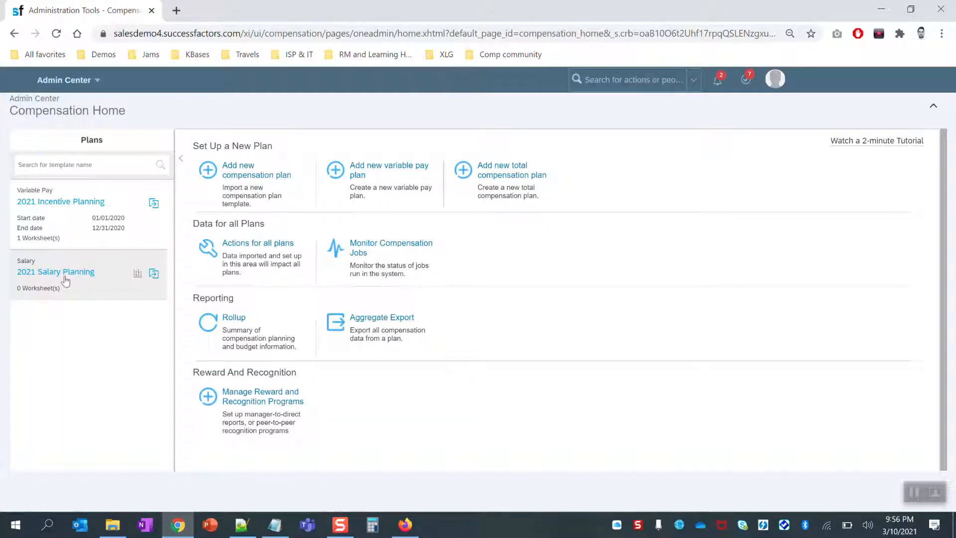
pyautogui.click(83, 211)
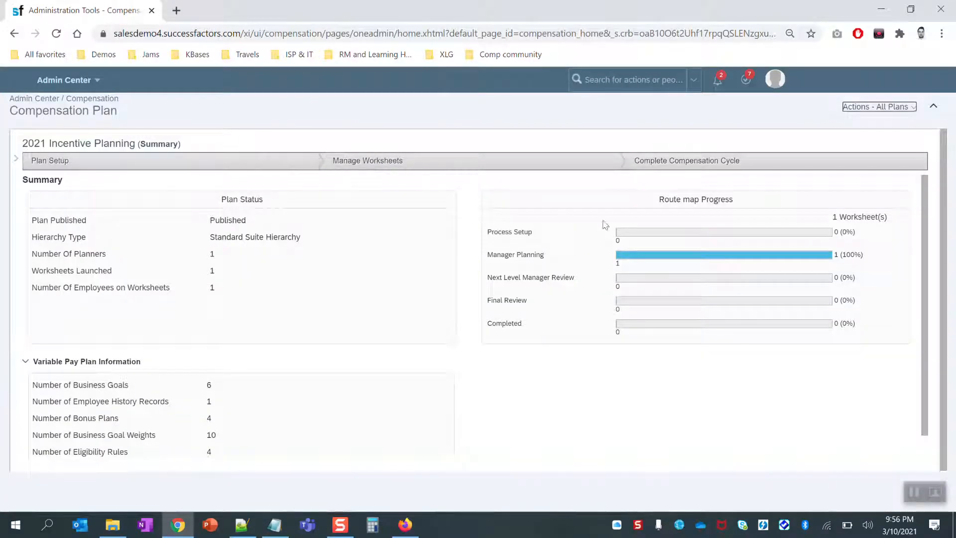
pyautogui.click(405, 525)
pyautogui.click(890, 10)
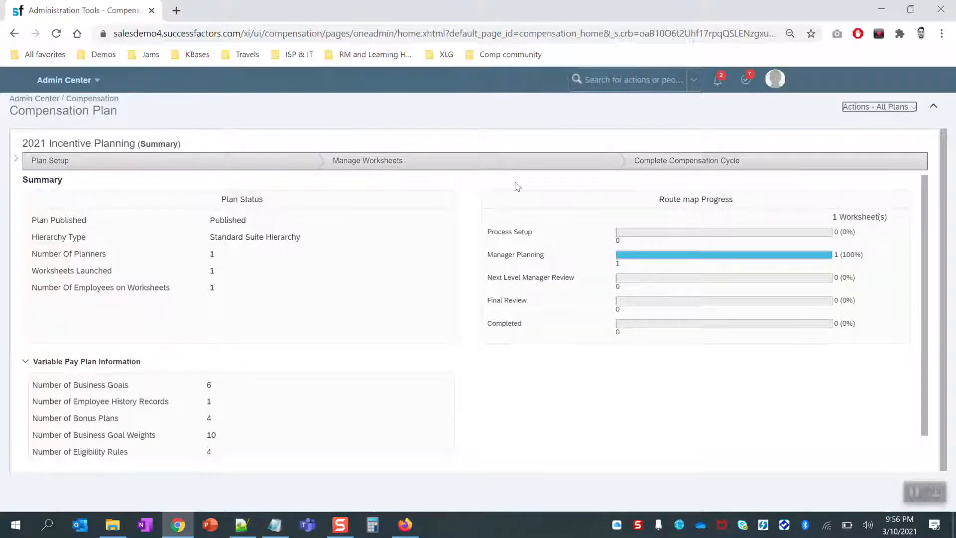
# Run a full Employee Central history import with Import only changed records turned off.
pyautogui.click(241, 163)
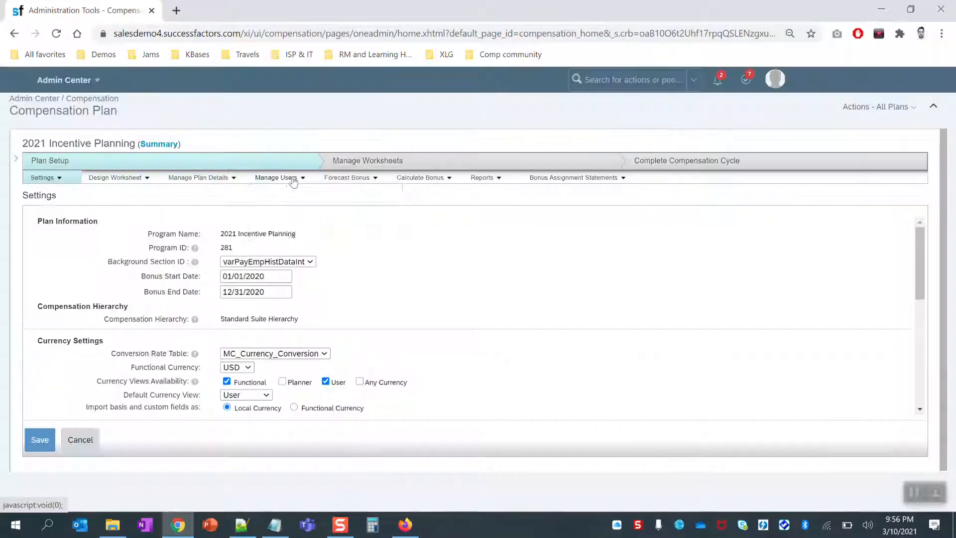
pyautogui.click(292, 178)
pyautogui.click(290, 194)
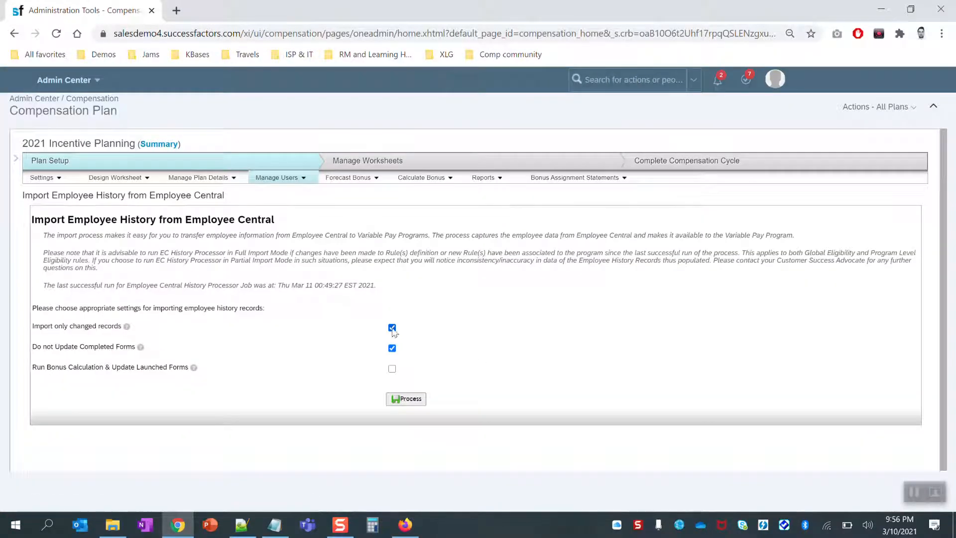
pyautogui.click(392, 328)
pyautogui.click(417, 401)
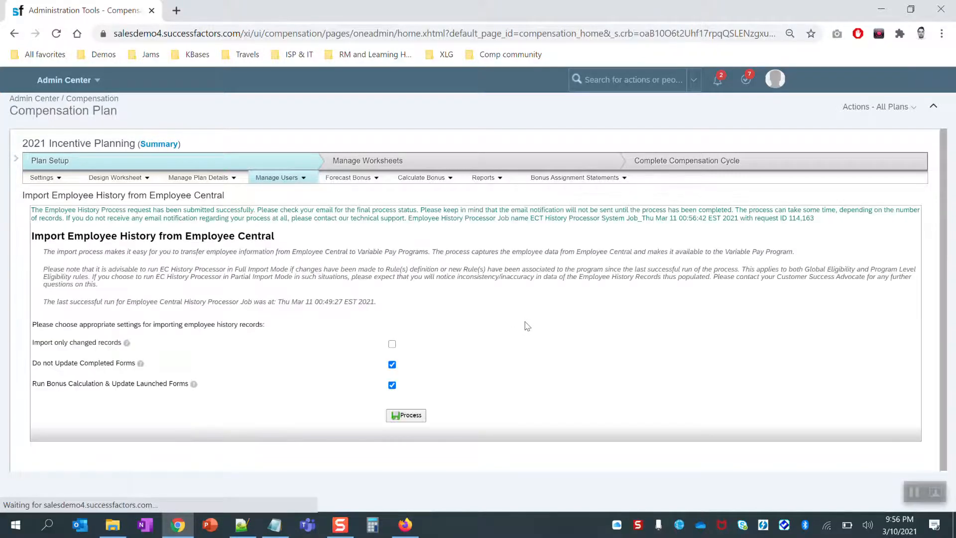
pyautogui.click(876, 106)
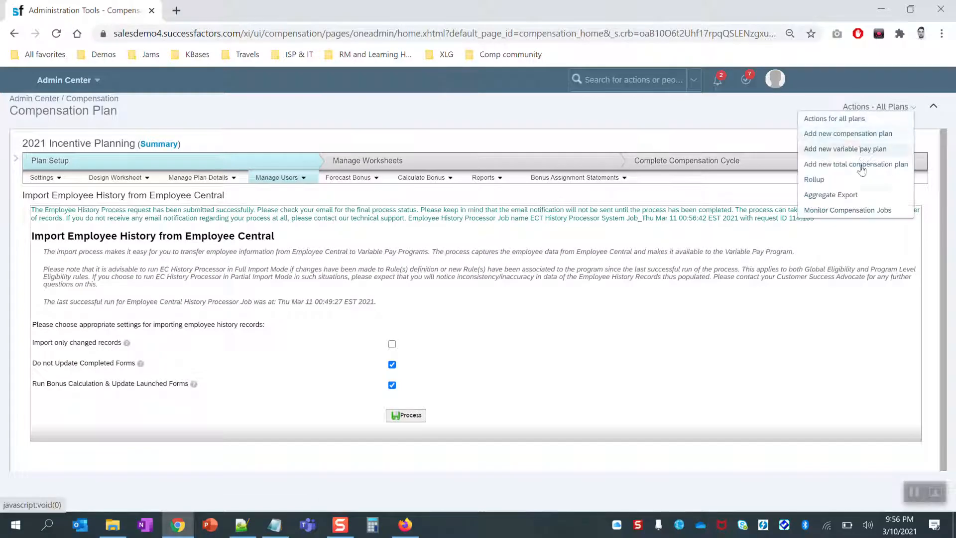
# Refresh Monitor Compensation Jobs until job 114163 and sub-jobs 114164–114168 show Completed.
pyautogui.click(849, 210)
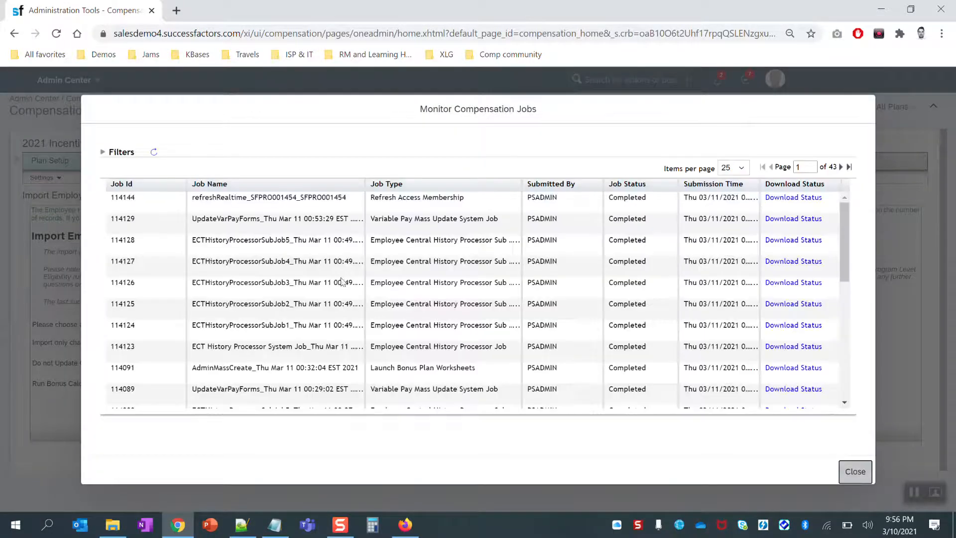
pyautogui.click(155, 157)
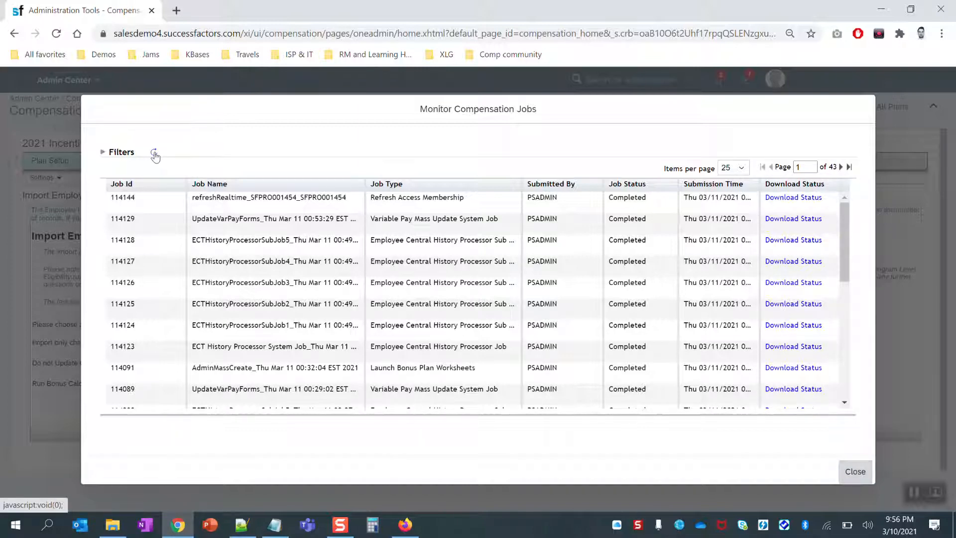
pyautogui.click(155, 157)
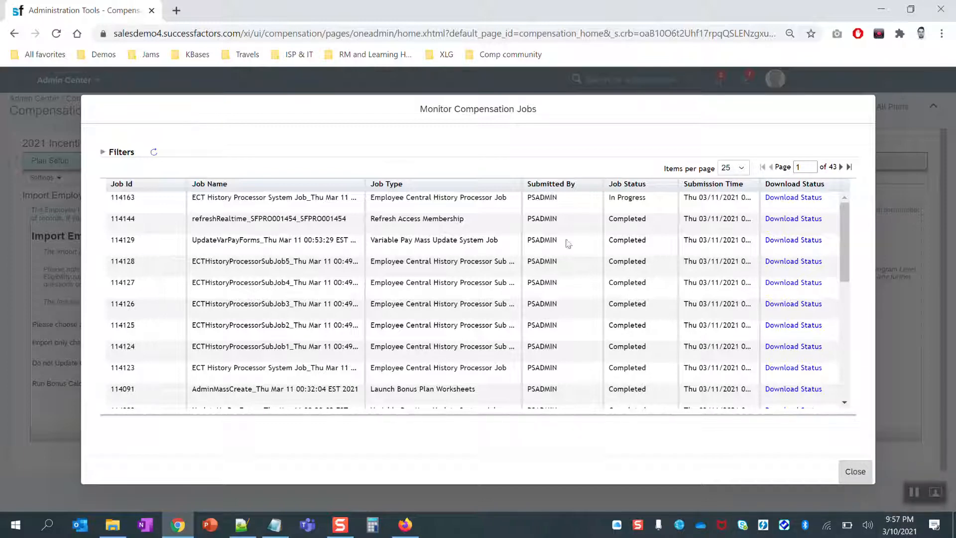
pyautogui.click(915, 492)
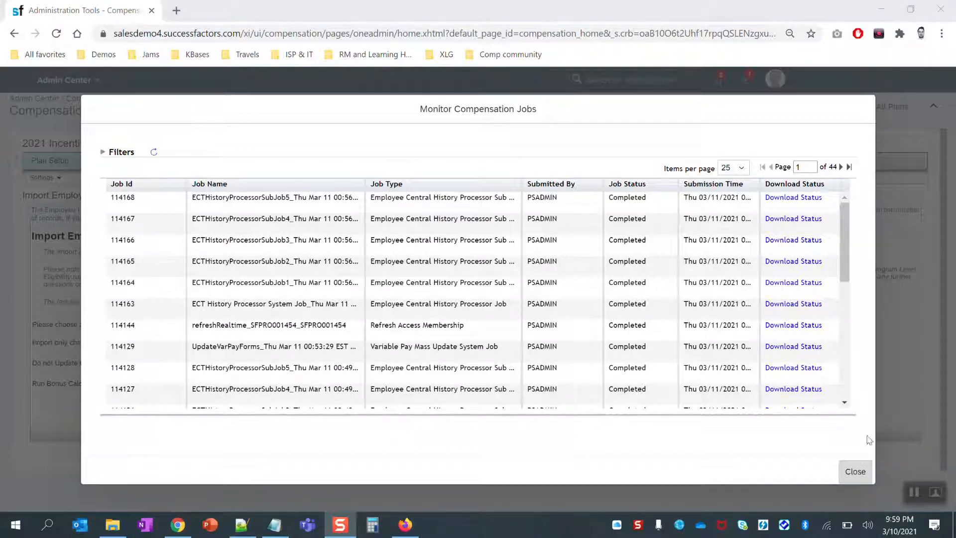
pyautogui.click(852, 475)
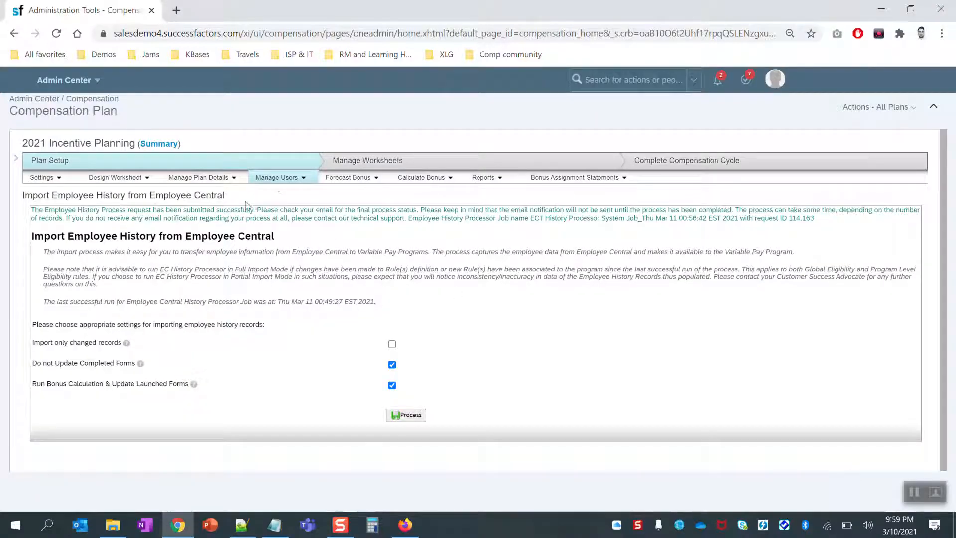
pyautogui.click(289, 179)
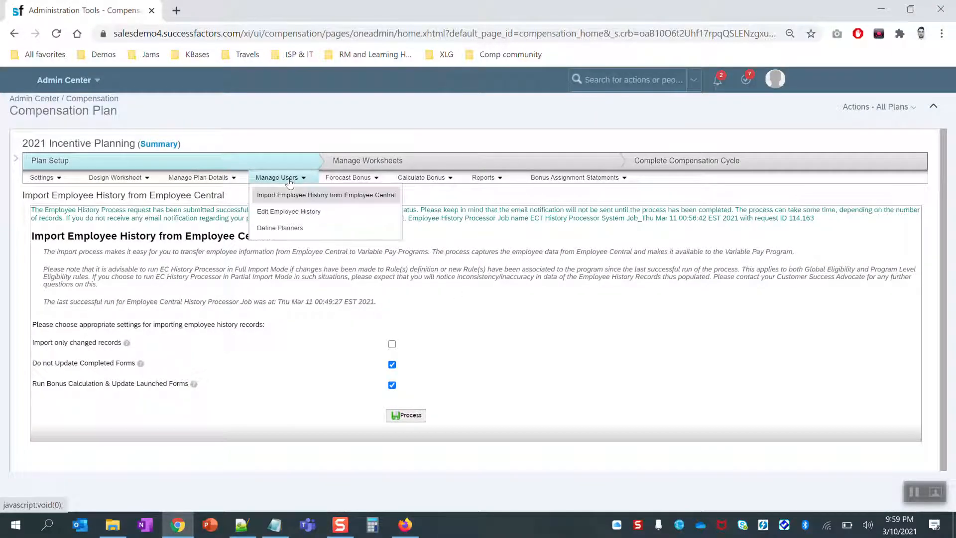
pyautogui.click(293, 215)
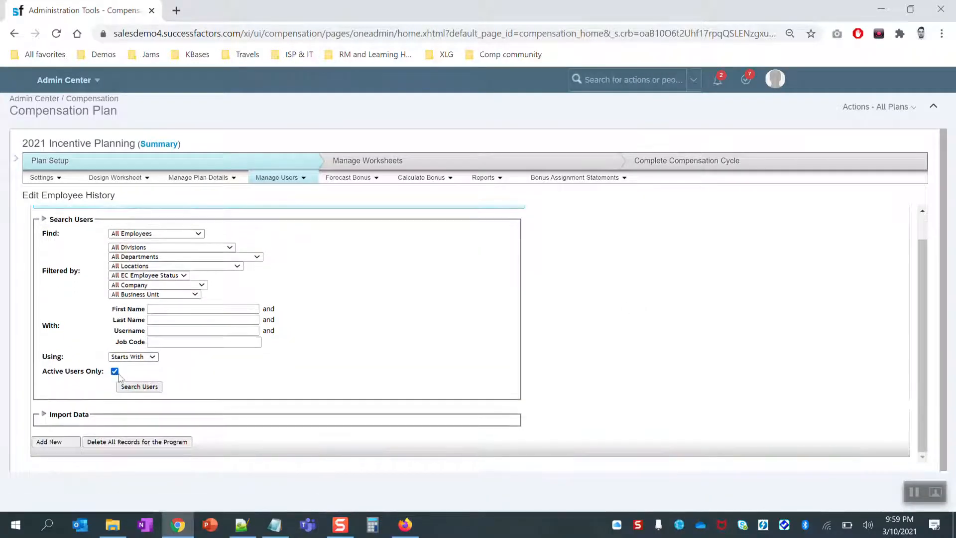
pyautogui.click(115, 372)
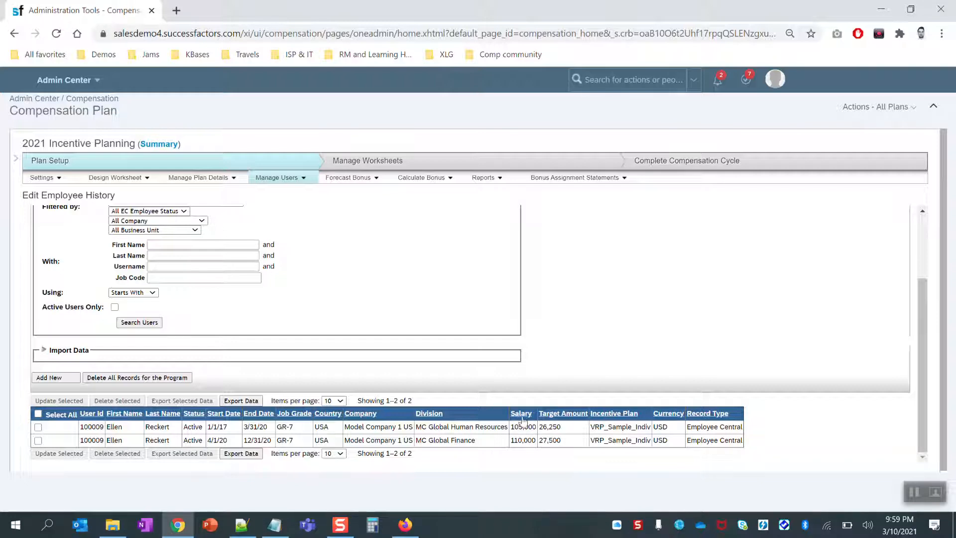
pyautogui.doubleClick(526, 425)
pyautogui.doubleClick(523, 440)
pyautogui.click(472, 427)
pyautogui.doubleClick(212, 440)
pyautogui.moveTo(416, 440); pyautogui.dragTo(475, 440)
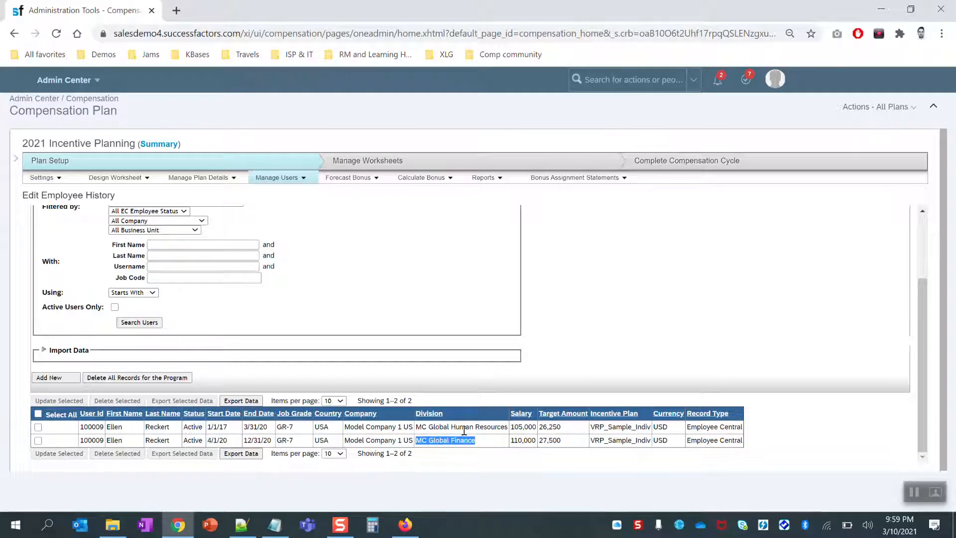
pyautogui.tripleClick(462, 429)
pyautogui.tripleClick(462, 429)
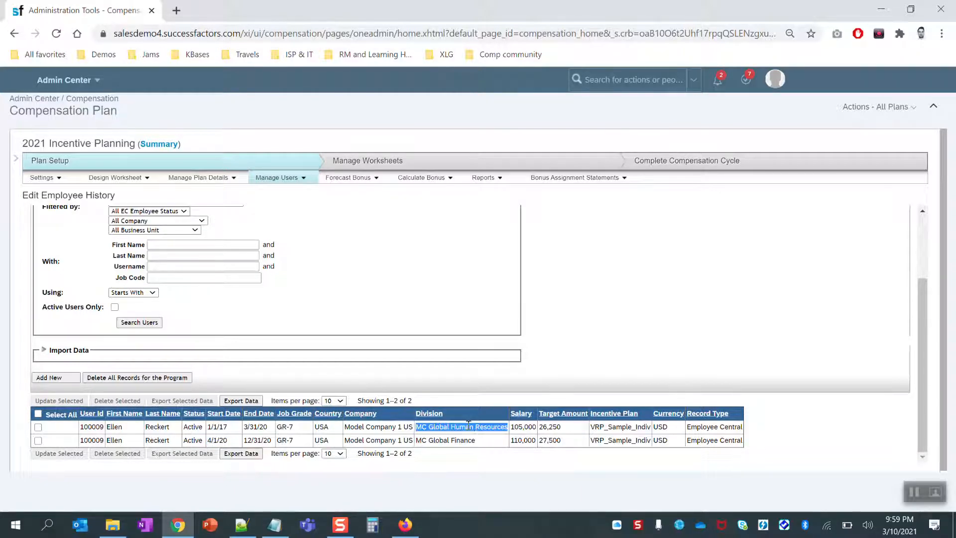
pyautogui.click(466, 438)
pyautogui.tripleClick(467, 439)
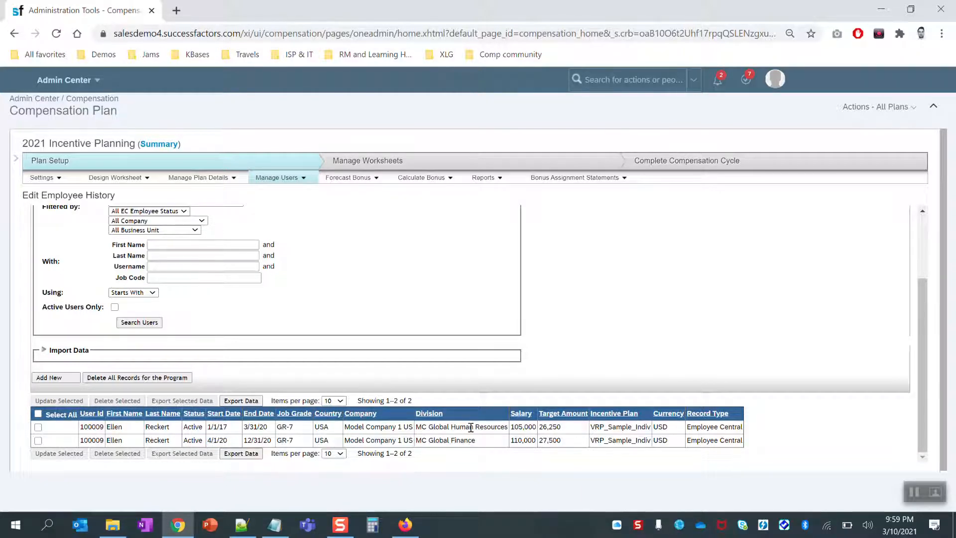
pyautogui.tripleClick(470, 427)
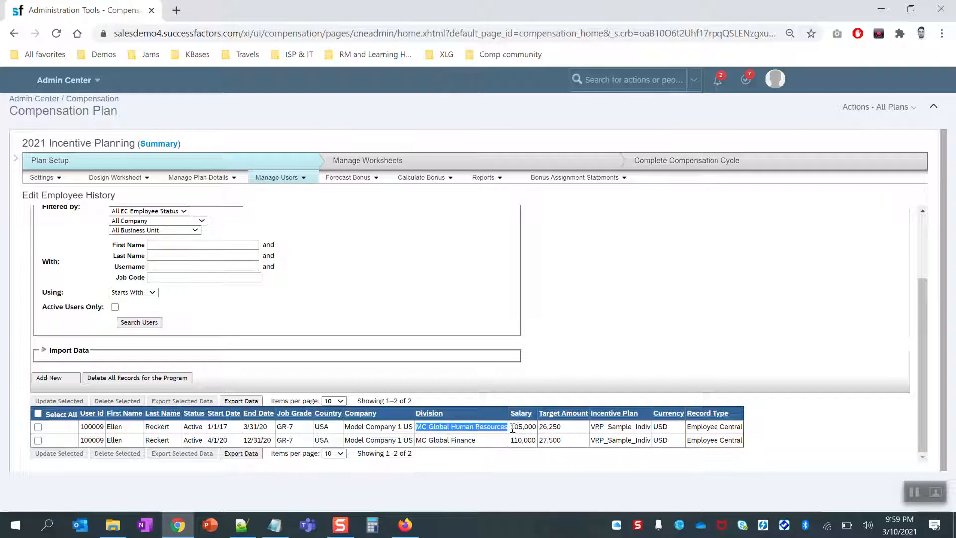
pyautogui.moveTo(512, 429); pyautogui.dragTo(527, 428)
pyautogui.doubleClick(528, 428)
pyautogui.doubleClick(529, 440)
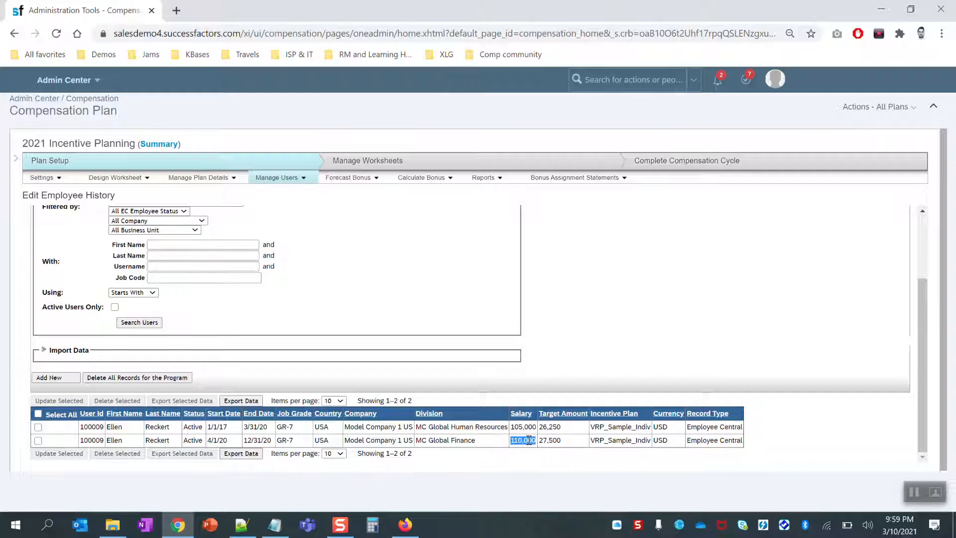
pyautogui.click(531, 360)
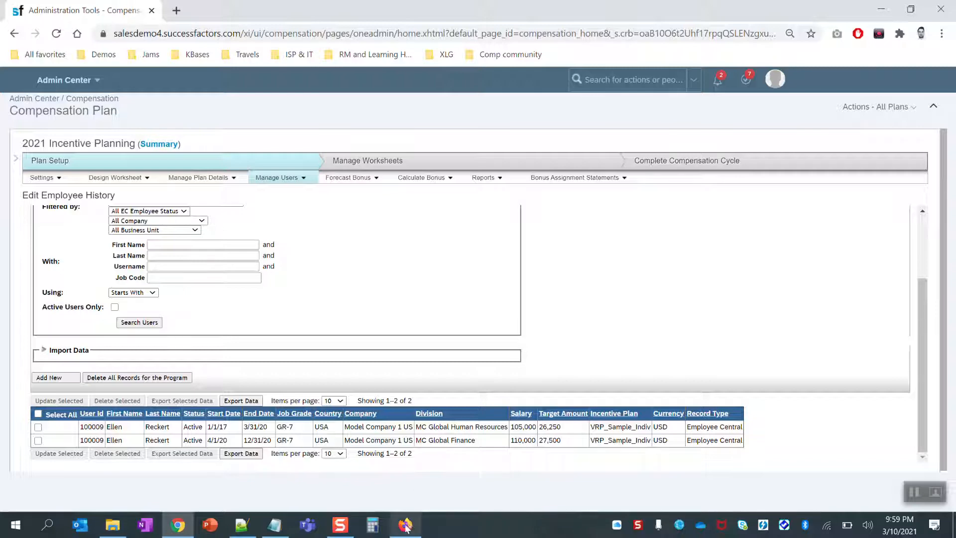
pyautogui.moveTo(407, 531)
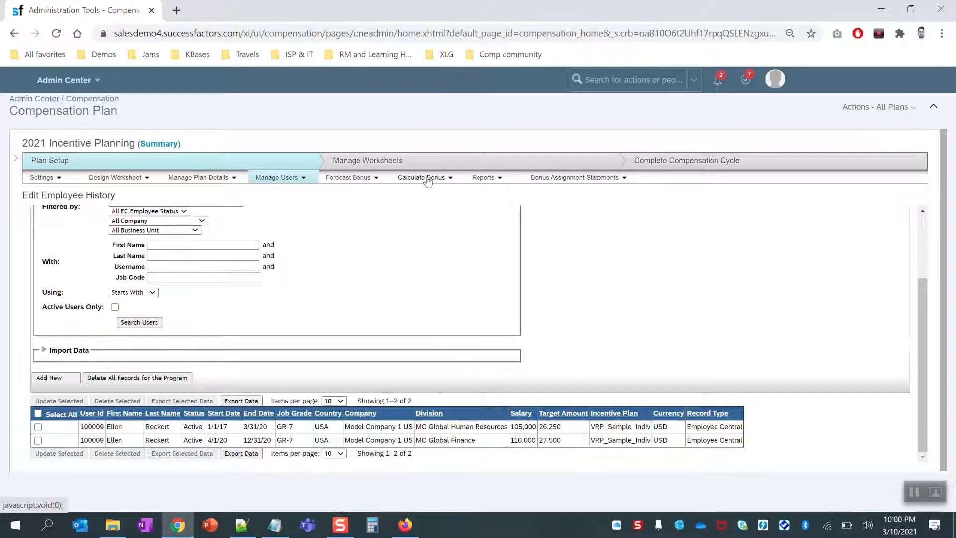
# Check the latest job's type in Monitor Compensation Jobs, then close the monitor.
pyautogui.click(876, 107)
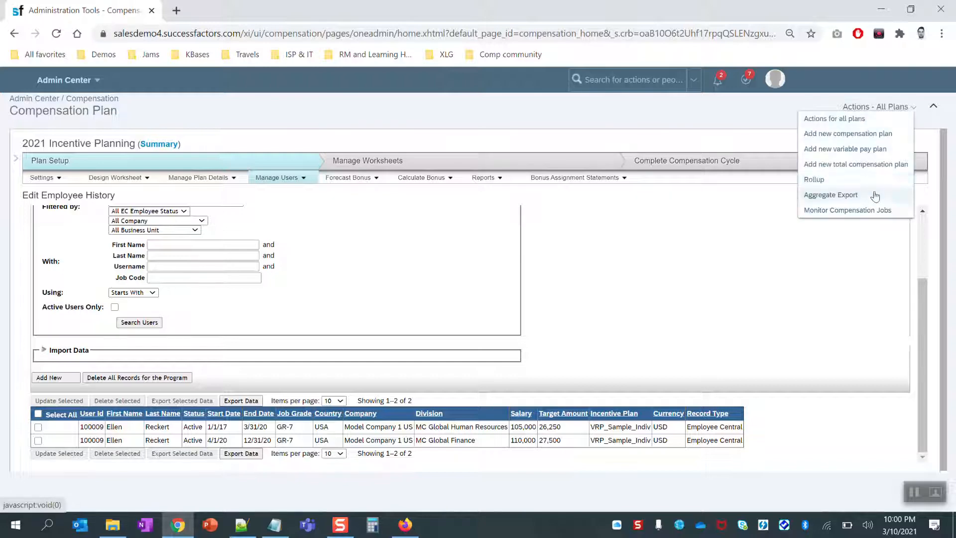
pyautogui.click(869, 209)
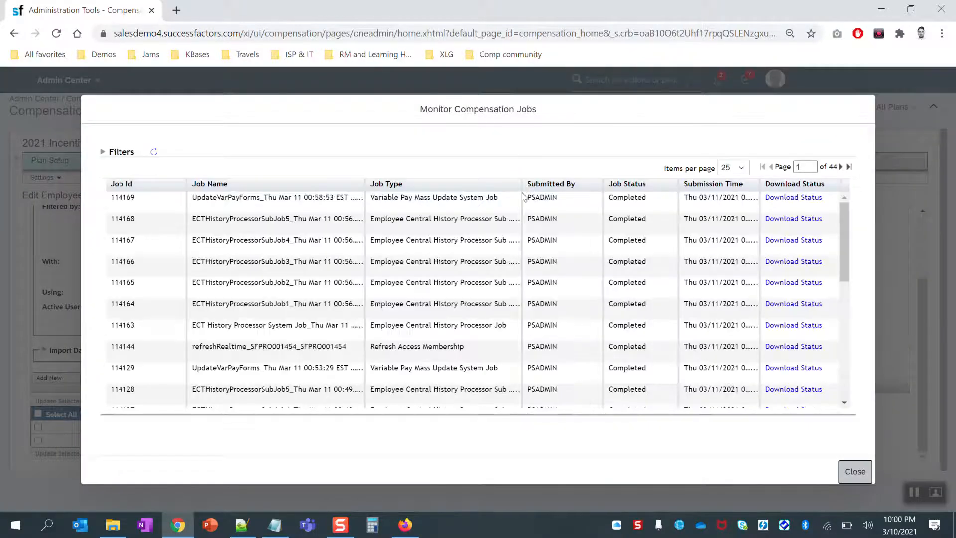
pyautogui.tripleClick(446, 201)
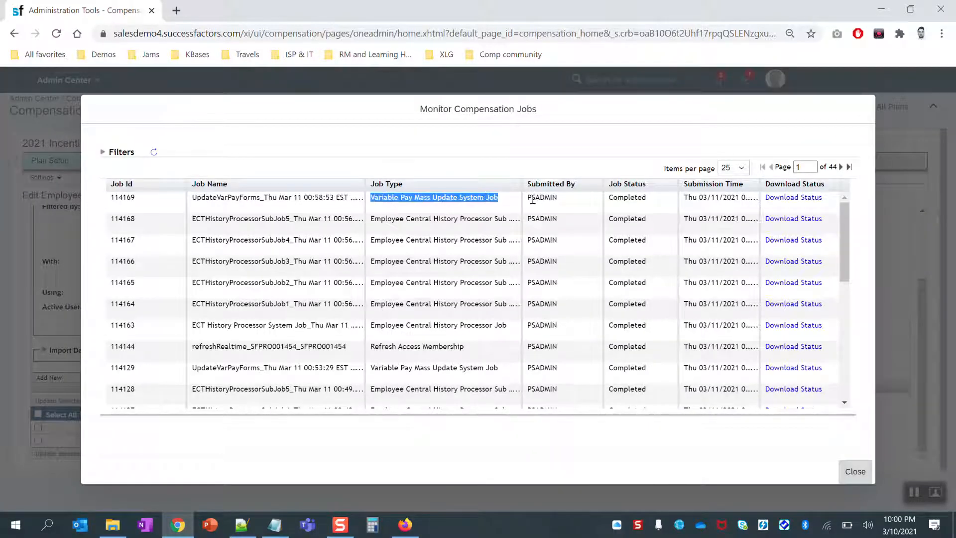
pyautogui.click(855, 471)
# Set the history import to all records, completed-form updates and bonus calculation with launched-form updates.
pyautogui.click(292, 178)
pyautogui.click(299, 195)
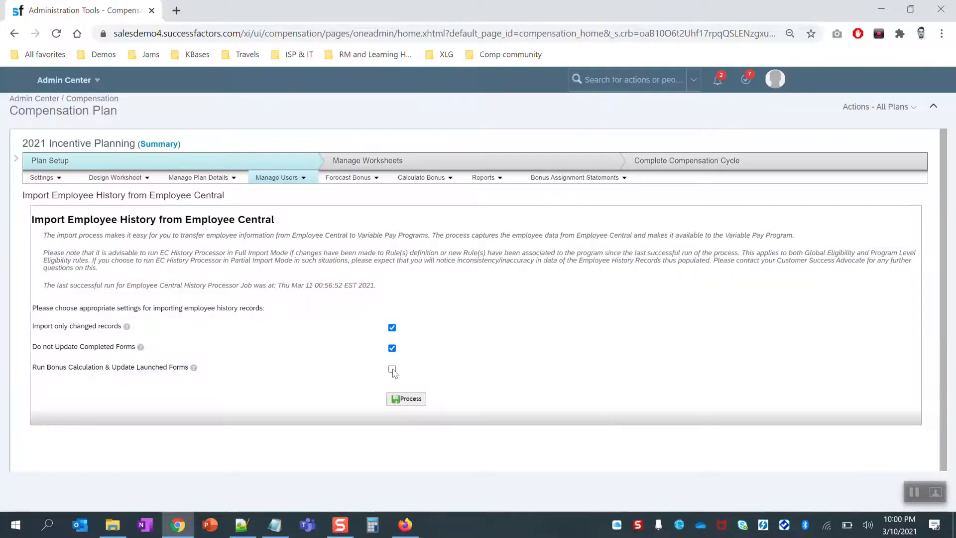
pyautogui.click(392, 348)
pyautogui.click(392, 327)
pyautogui.click(392, 368)
# Proxy as the manager and open their Incentive Planning – Manager Planning worksheet.
pyautogui.click(774, 79)
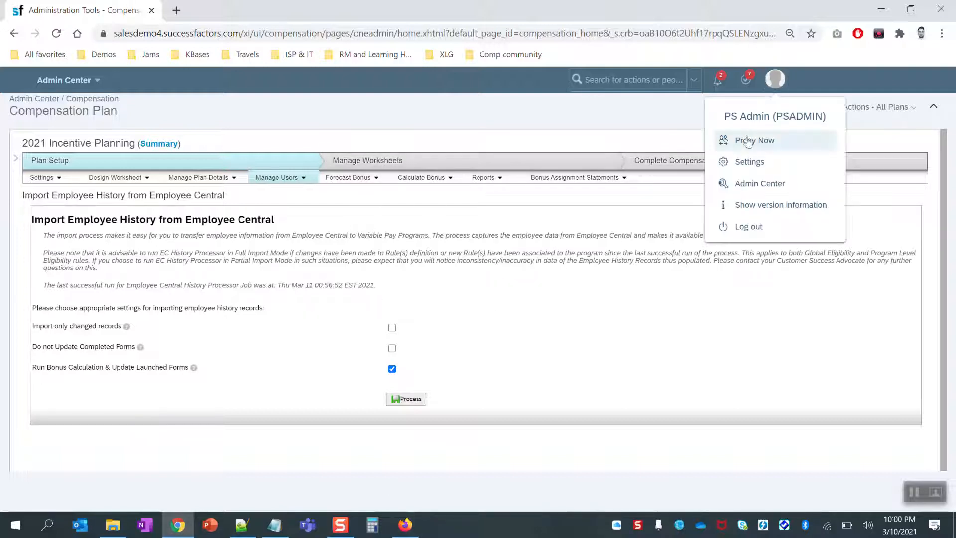
pyautogui.click(747, 140)
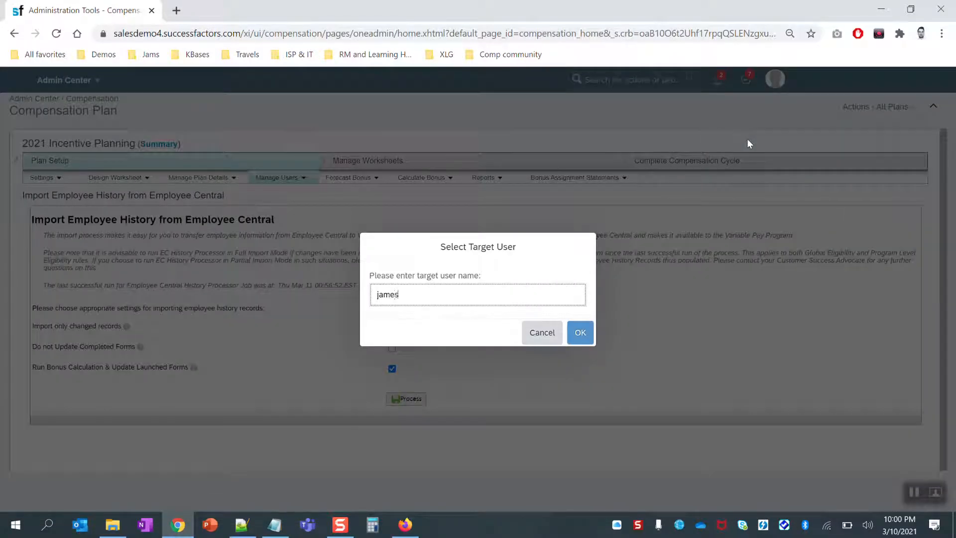
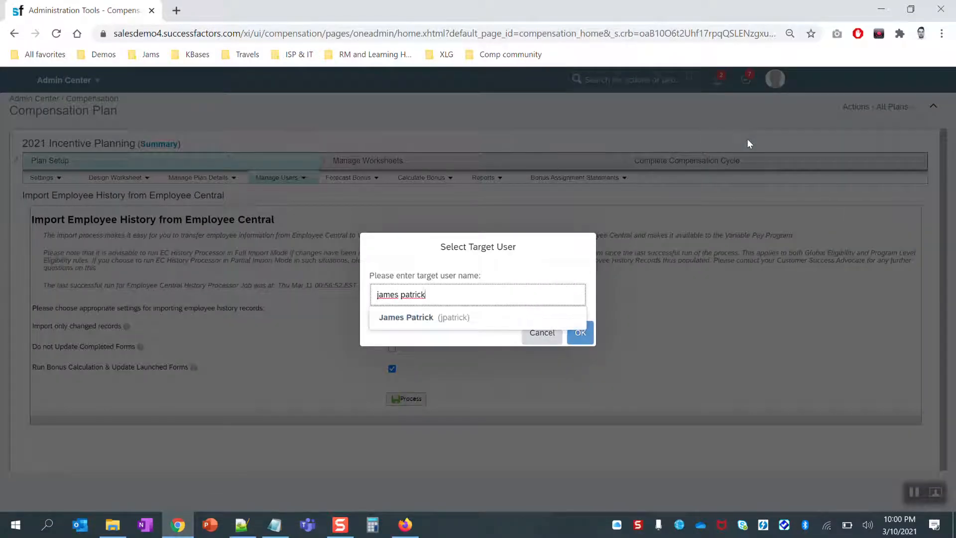
pyautogui.click(431, 323)
pyautogui.click(586, 341)
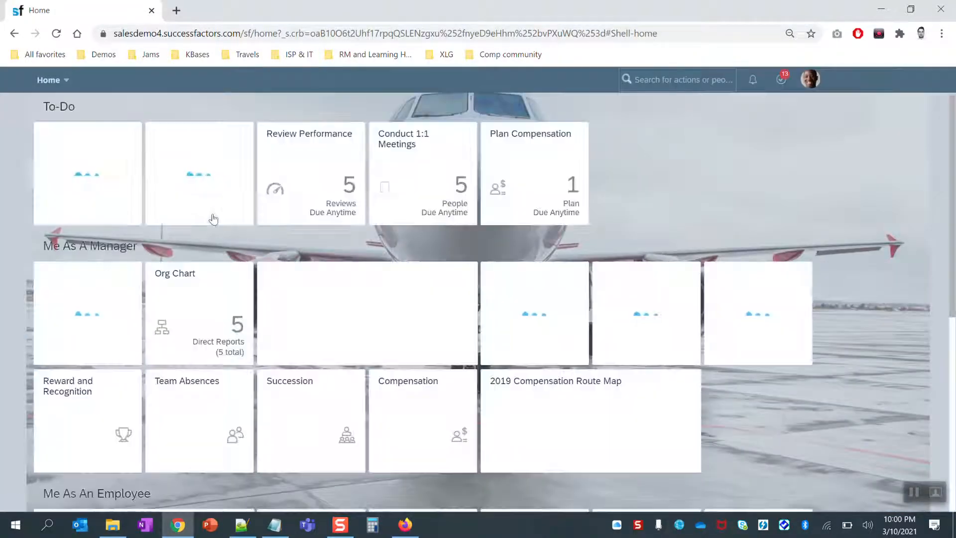
pyautogui.click(544, 169)
pyautogui.click(349, 279)
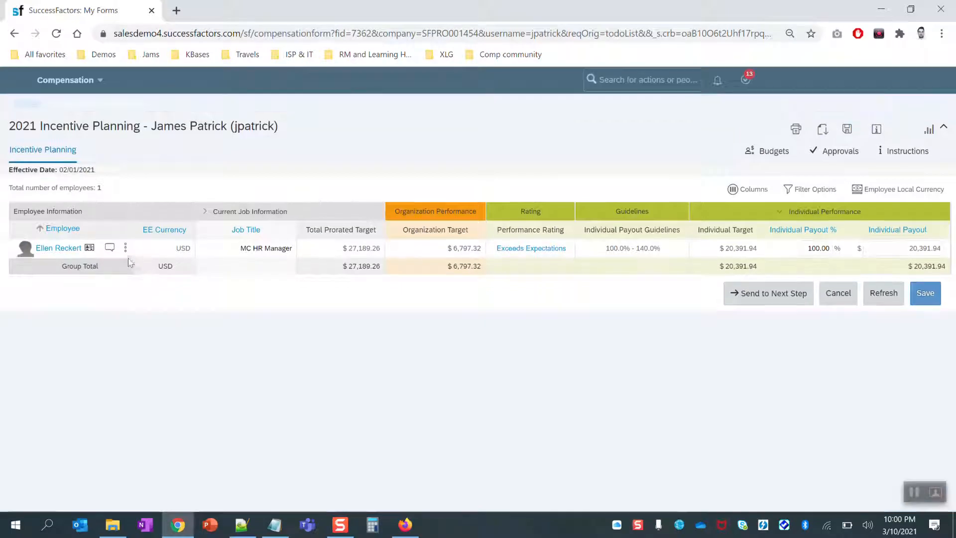
# Open the employee's details and expand Assignment Details: 1/1/20–3/31/20 Human Resources, $6,525.75 prorated target.
pyautogui.click(126, 248)
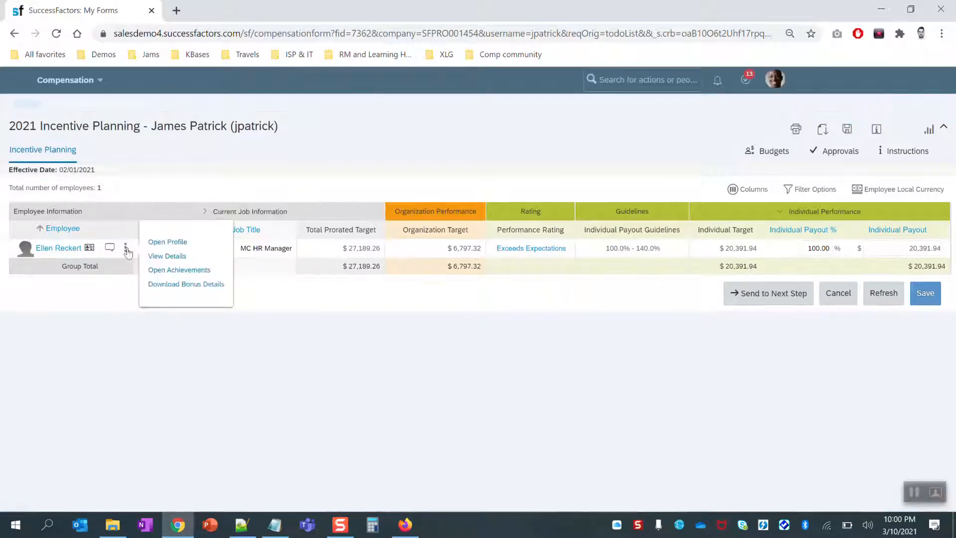
pyautogui.click(164, 255)
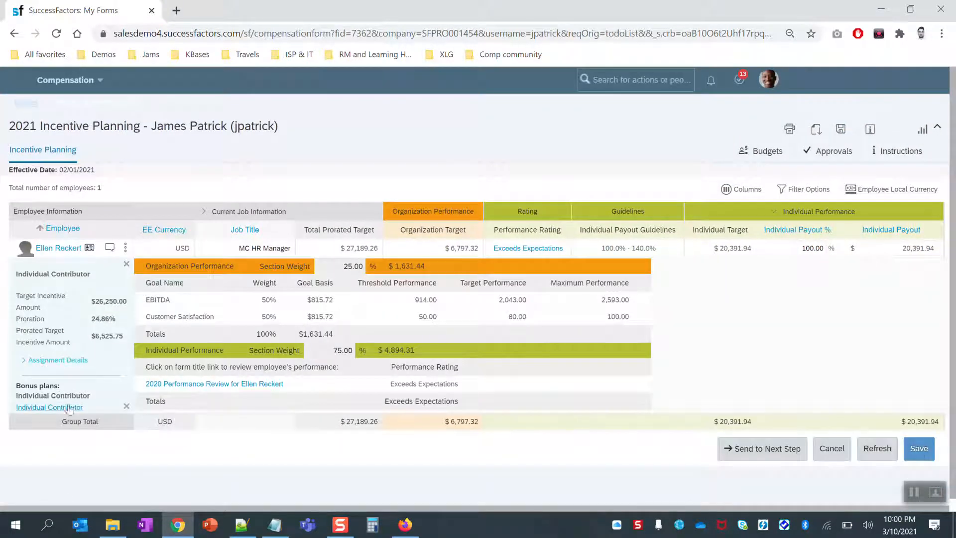
pyautogui.click(63, 364)
pyautogui.scroll(-2, 104, 388)
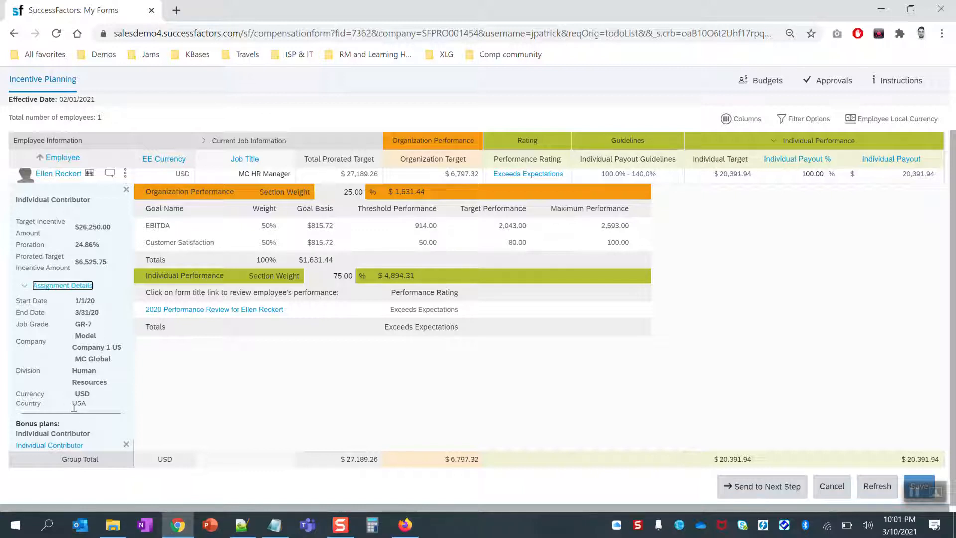
pyautogui.scroll(2, 447, 372)
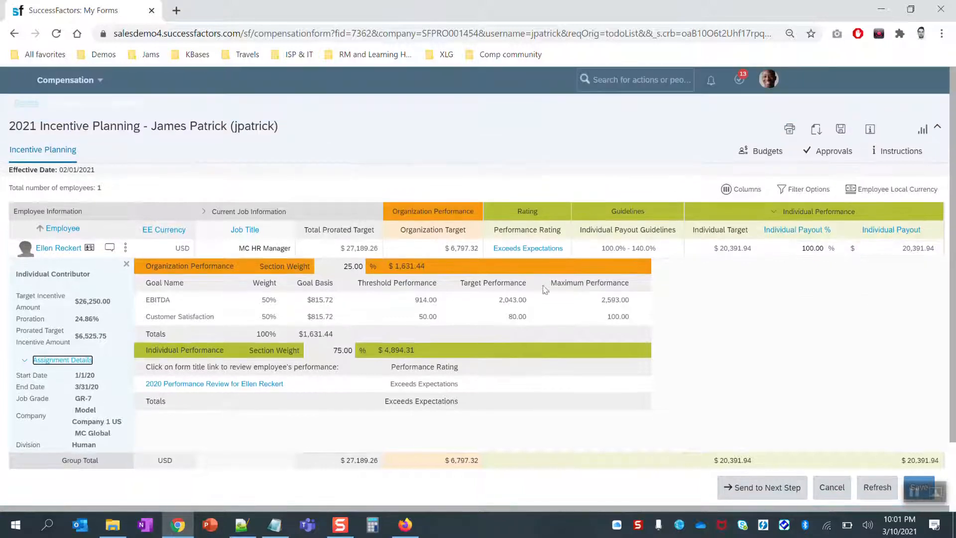
pyautogui.click(768, 79)
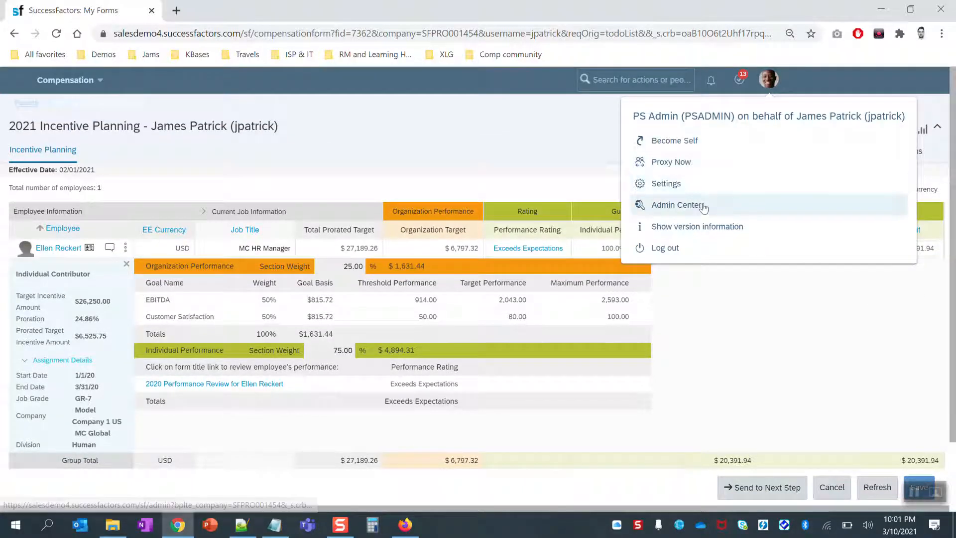
# End the manager proxy with Become Self and go back to the Admin Center.
pyautogui.click(697, 205)
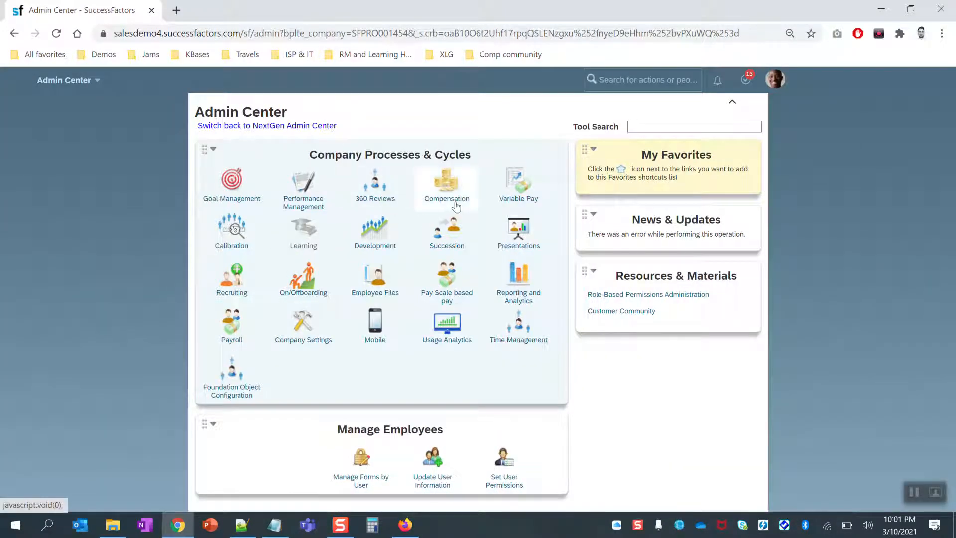
pyautogui.click(455, 203)
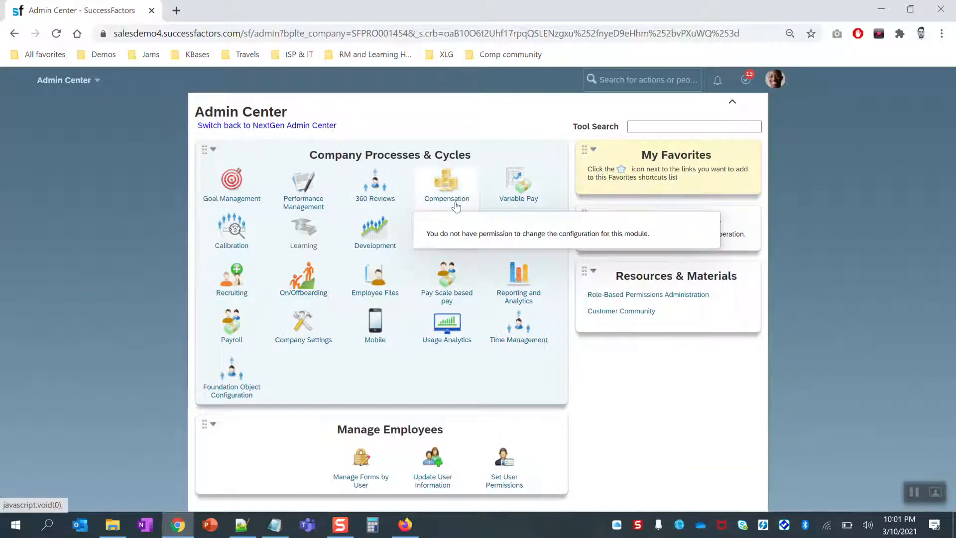
pyautogui.click(774, 78)
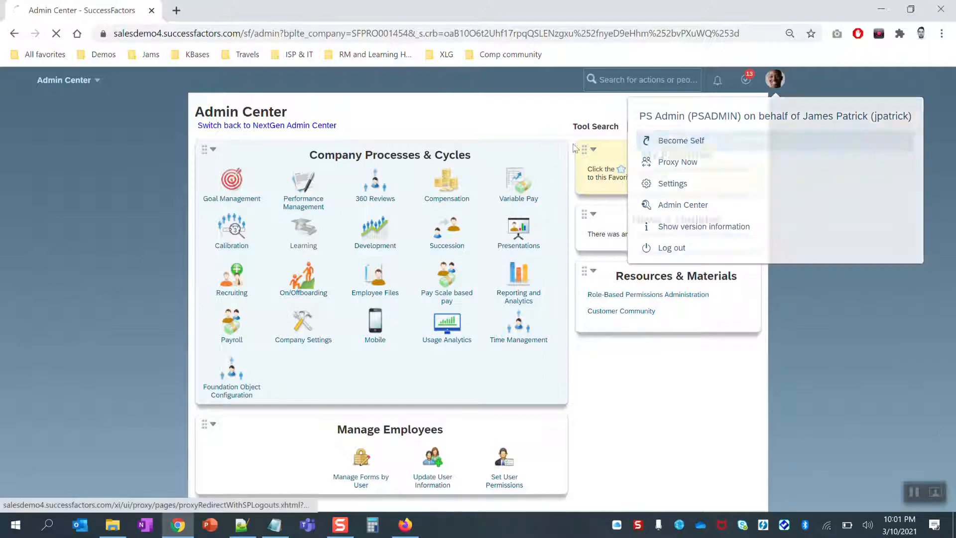
pyautogui.click(672, 140)
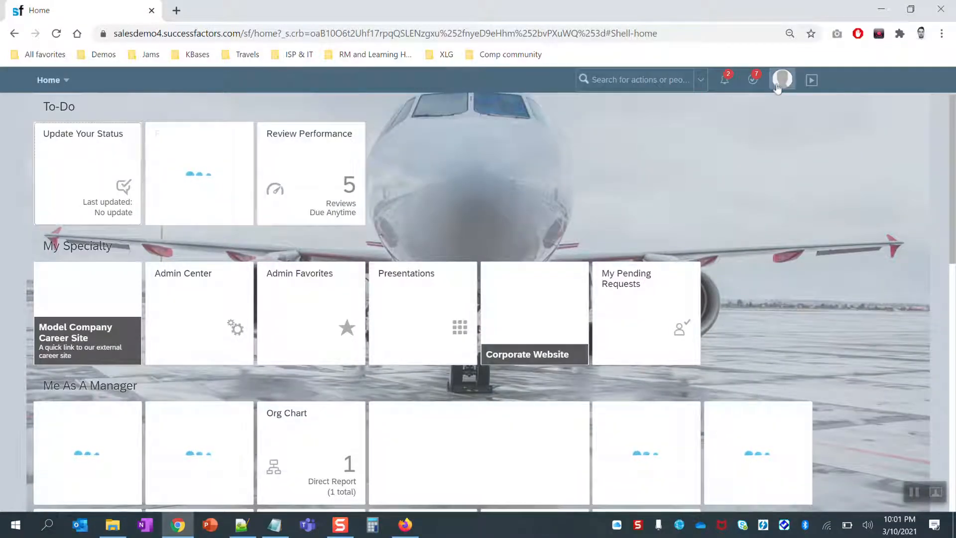
pyautogui.click(779, 85)
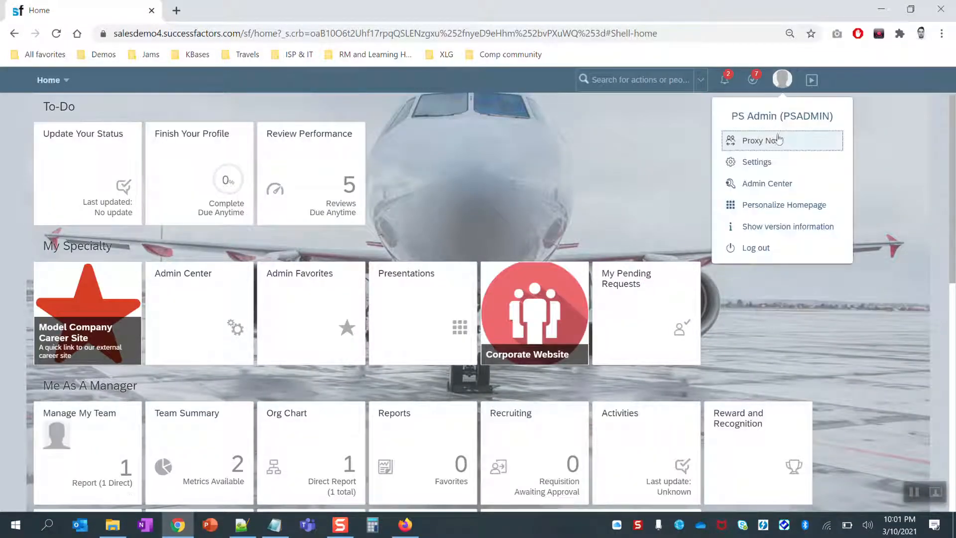
pyautogui.click(773, 184)
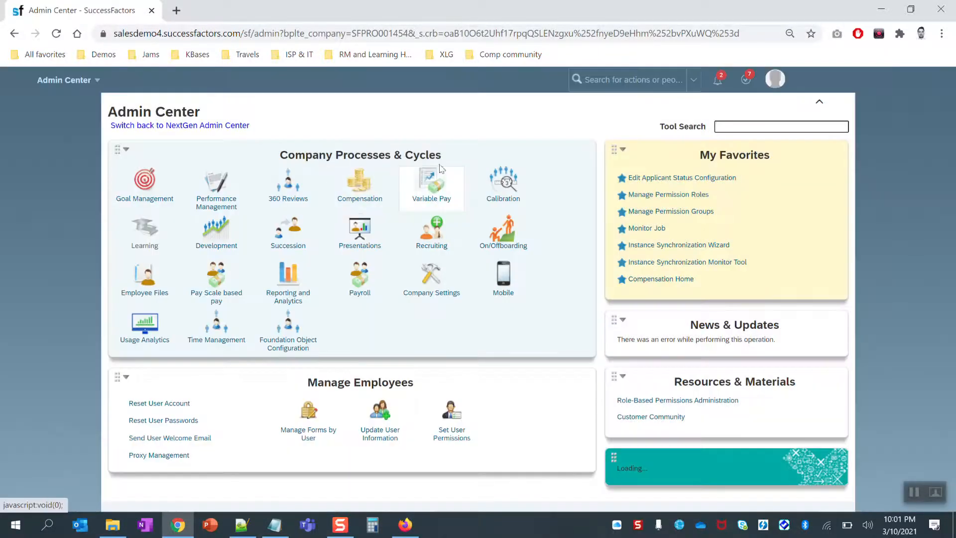
# Open the Column Designer of the 2021 Incentive Planning plan from Compensation Home.
pyautogui.moveTo(447, 185)
pyautogui.click(461, 271)
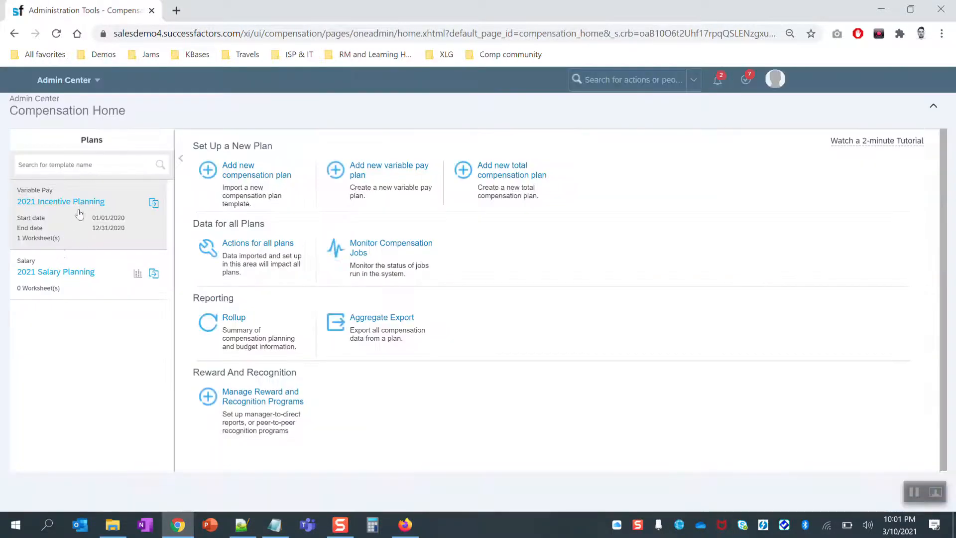
pyautogui.click(78, 206)
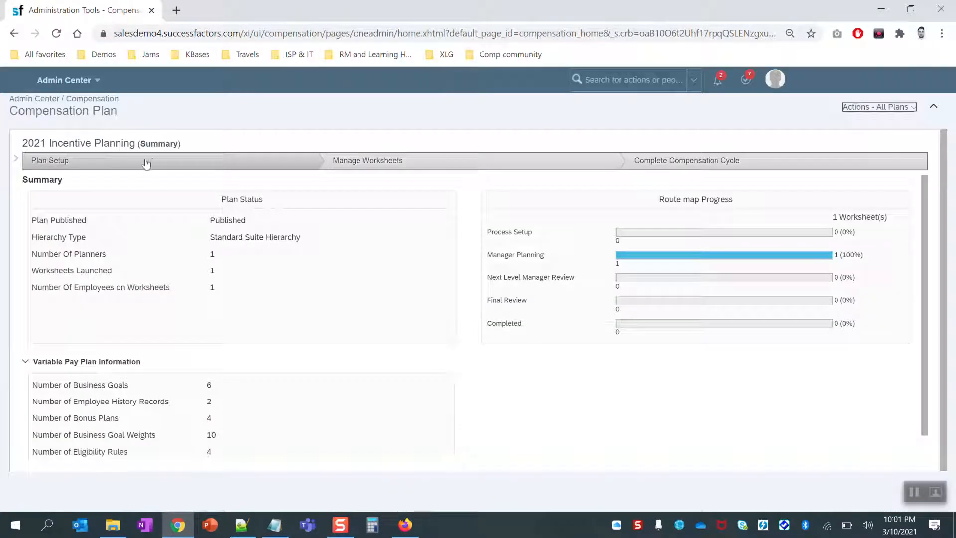
pyautogui.click(152, 160)
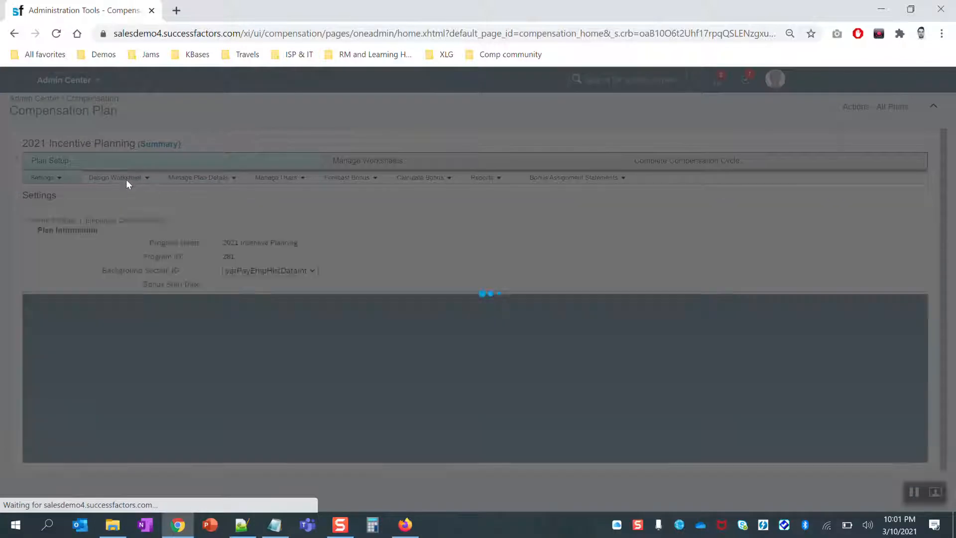
pyautogui.moveTo(126, 179)
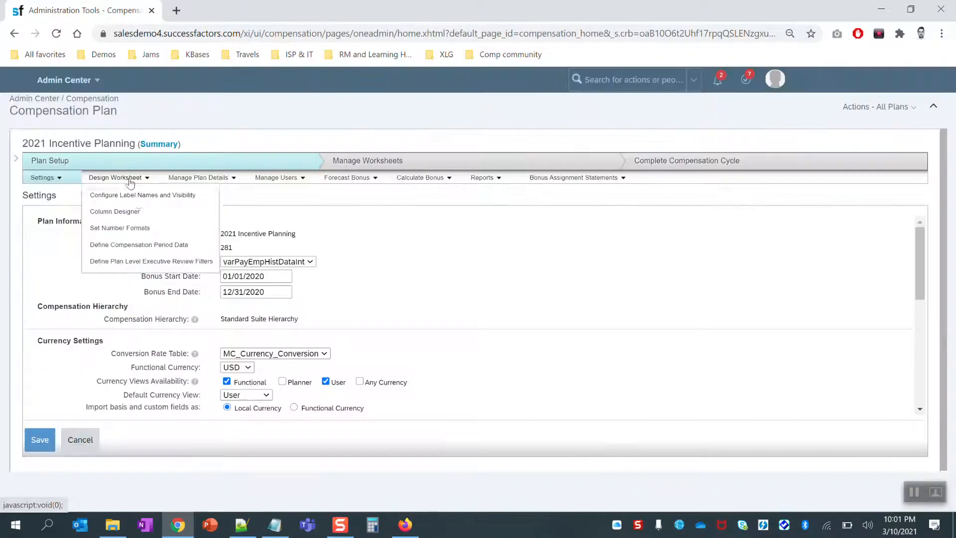
pyautogui.click(137, 214)
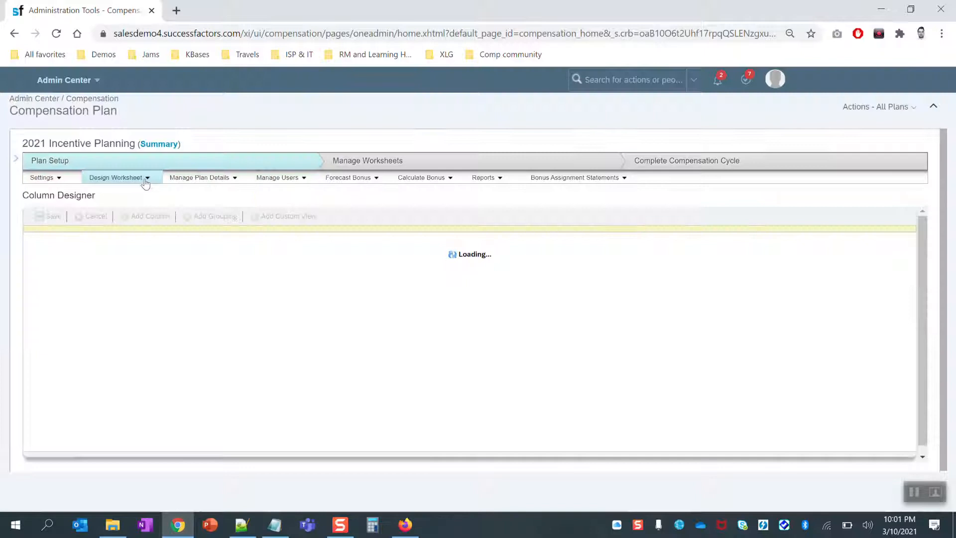
# Give Everyone view and edit rights on the Assignment section's Salary column and save.
pyautogui.moveTo(145, 181)
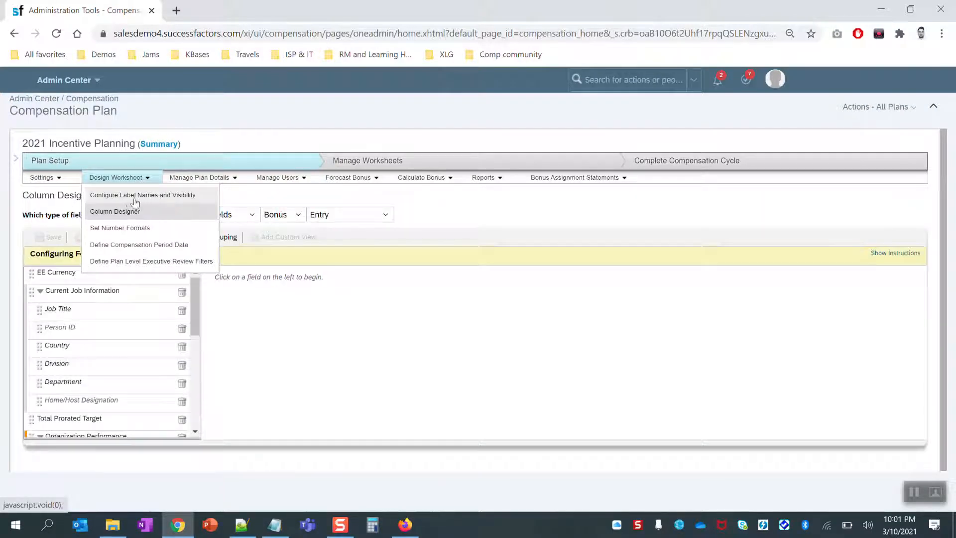
pyautogui.click(387, 215)
pyautogui.click(342, 257)
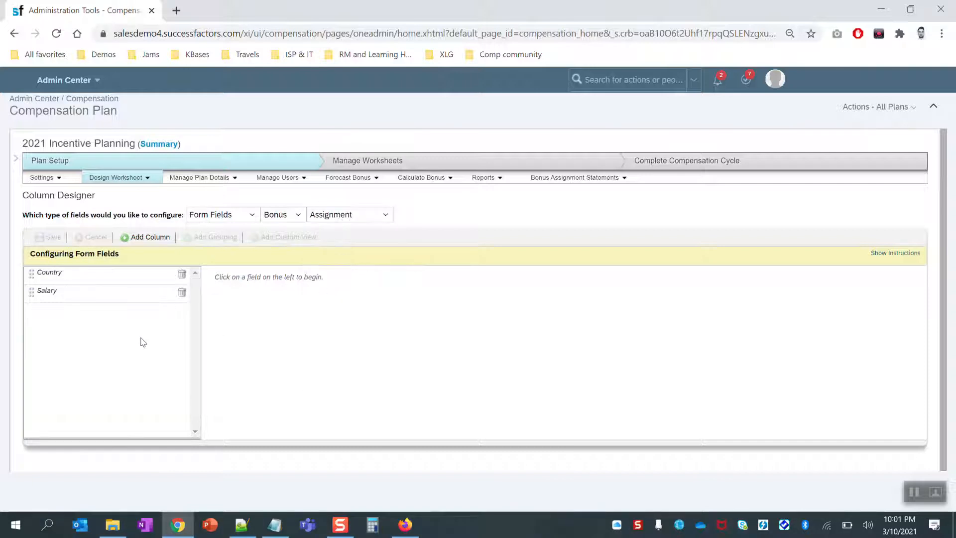
pyautogui.click(57, 294)
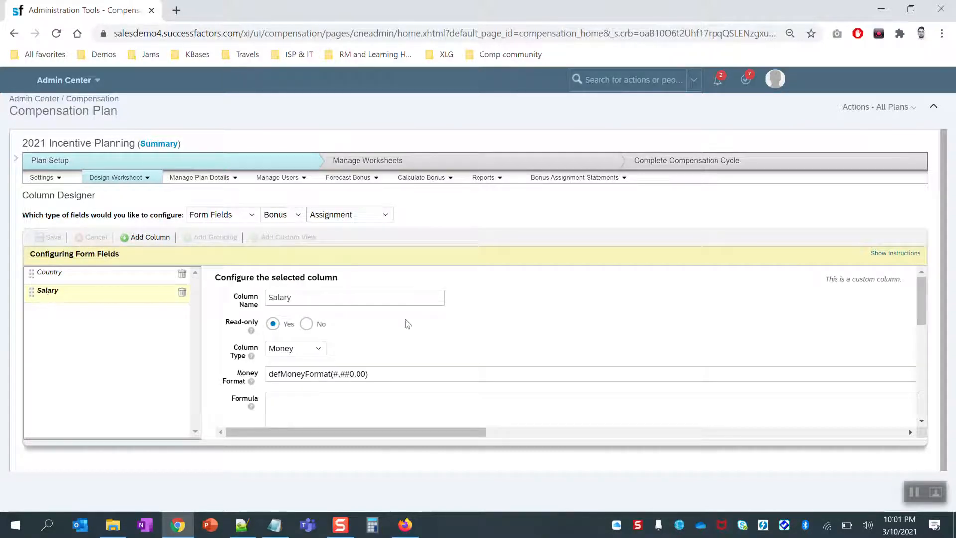
pyautogui.moveTo(917, 306); pyautogui.dragTo(930, 381)
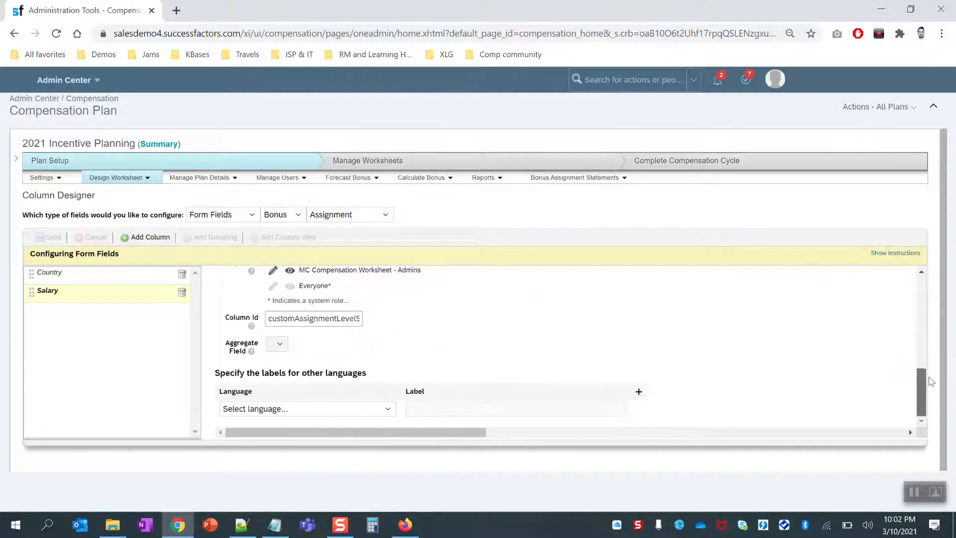
pyautogui.scroll(2, 759, 368)
pyautogui.click(273, 349)
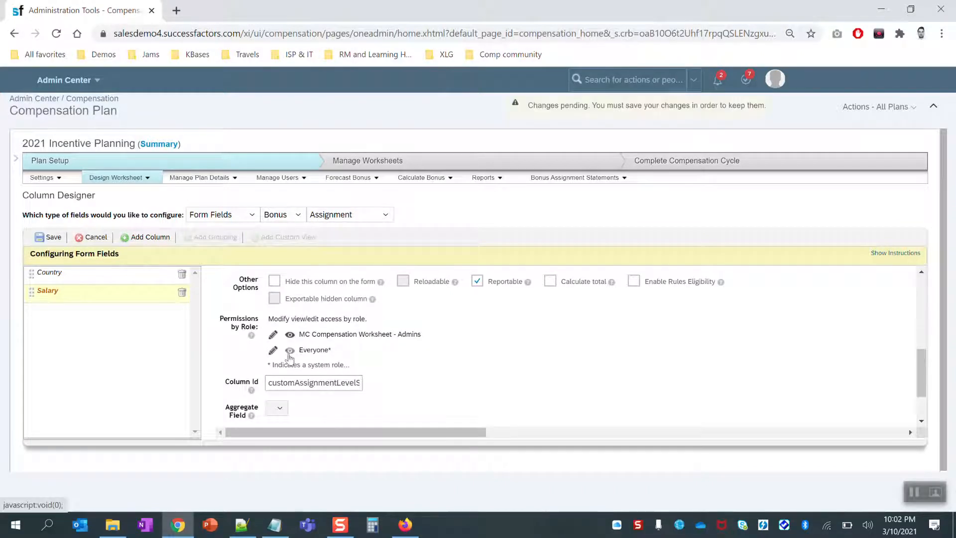
pyautogui.click(289, 351)
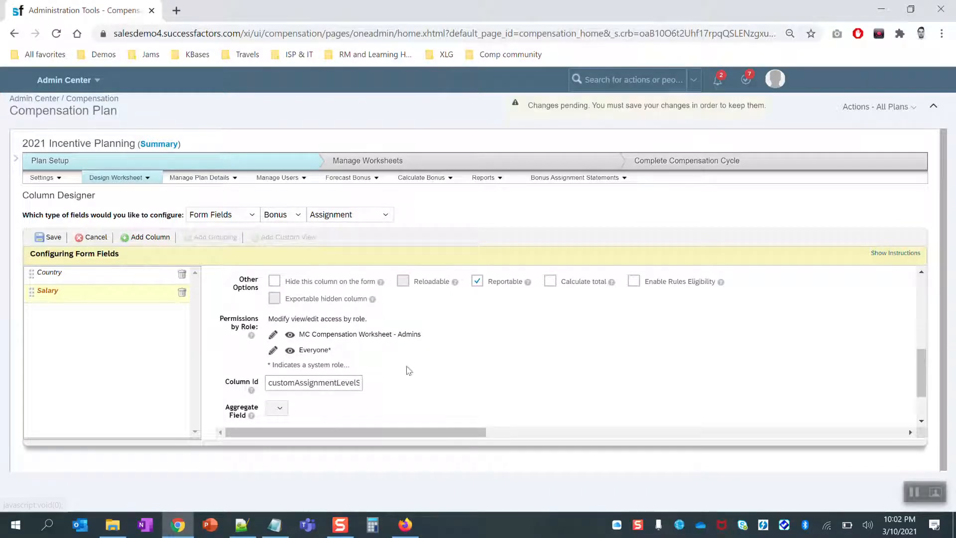
pyautogui.click(49, 238)
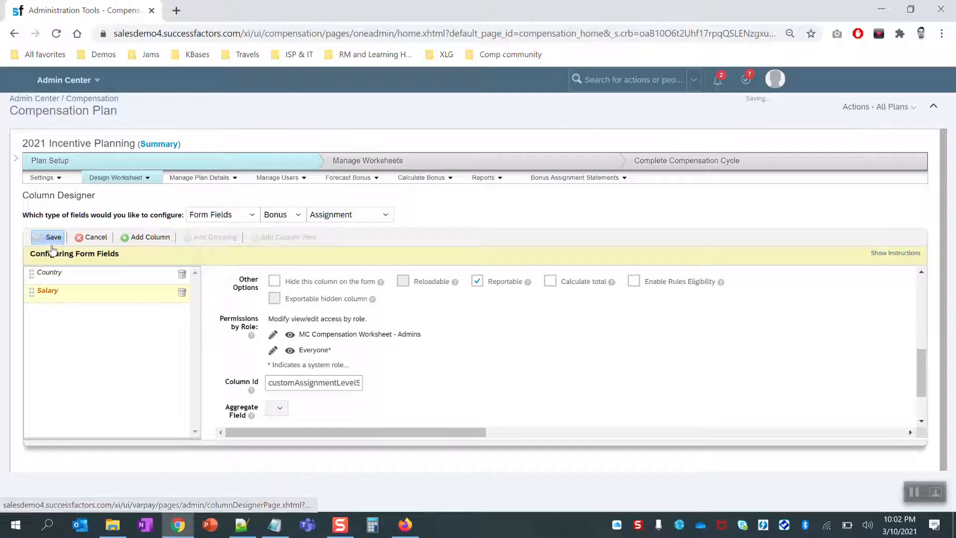
# Proxy as the planning manager and open the Incentive Planning worksheet from Plan Compensation.
pyautogui.click(775, 85)
pyautogui.click(769, 139)
pyautogui.write('aj')
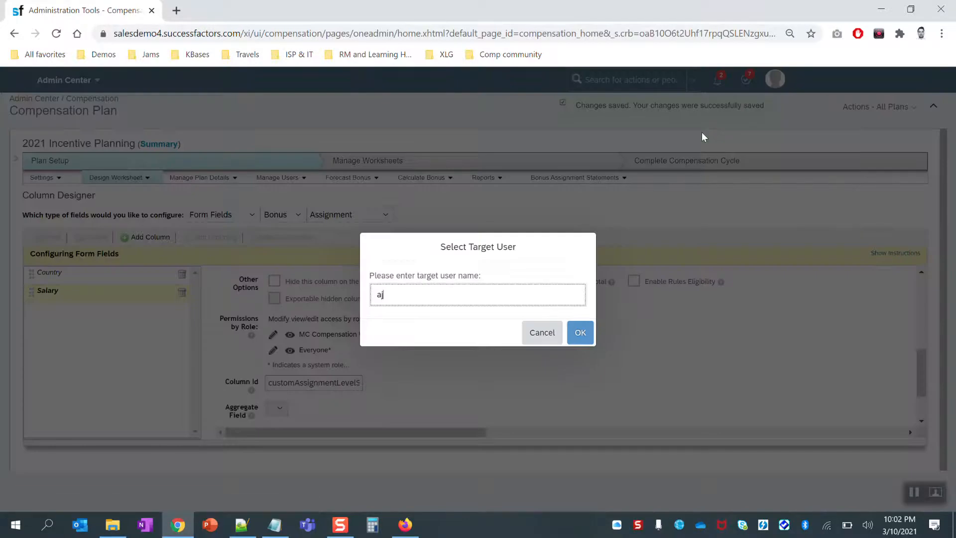
pyautogui.press('BackSpace')
pyautogui.press('BackSpace')
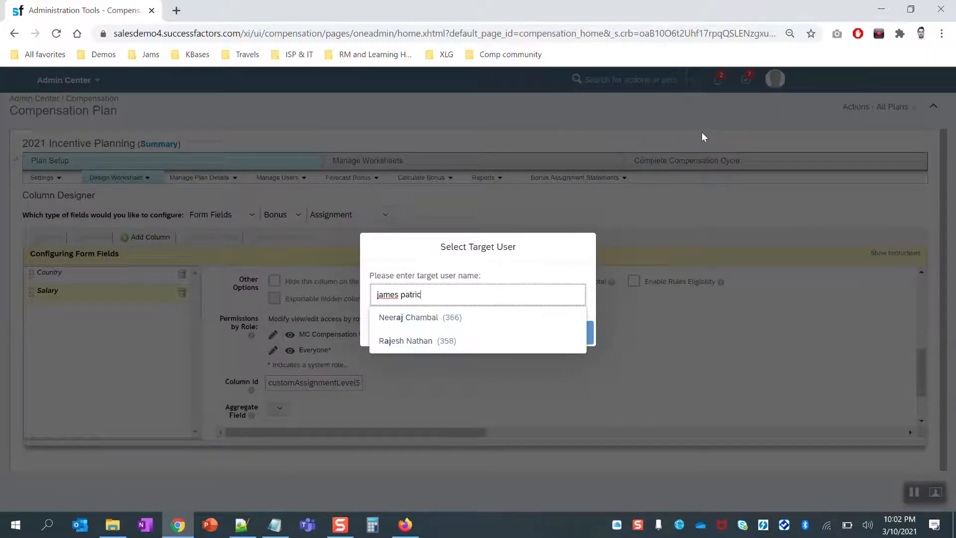
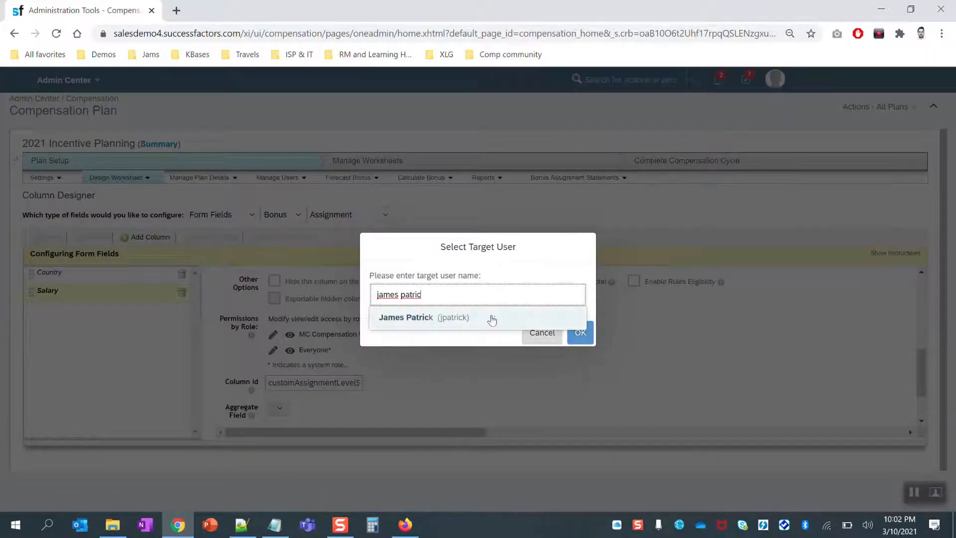
pyautogui.click(490, 317)
pyautogui.click(579, 333)
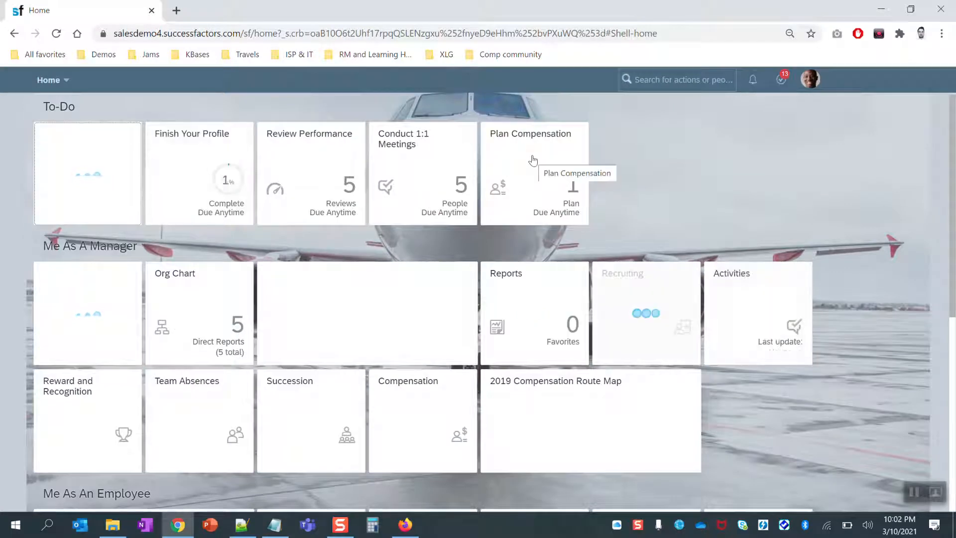
pyautogui.click(532, 158)
pyautogui.click(338, 287)
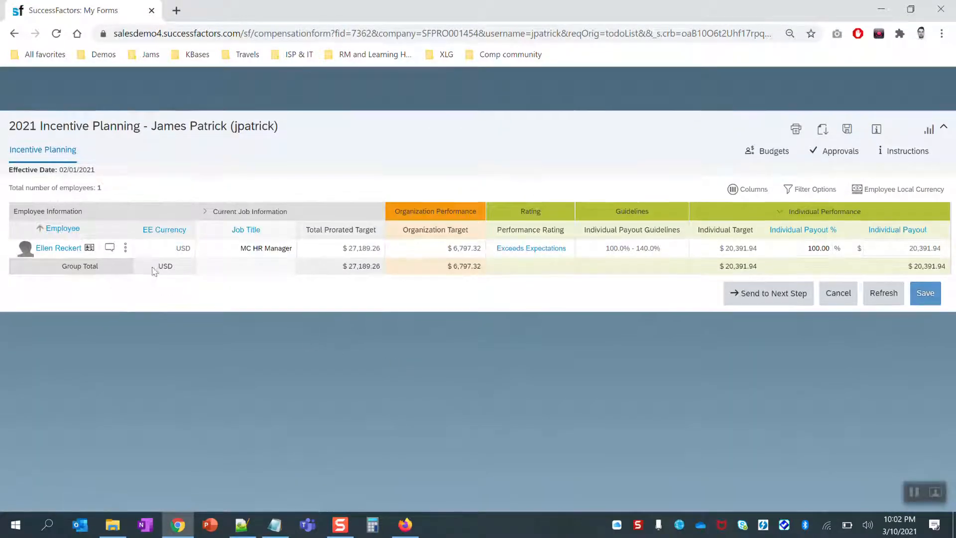
# Open the employee's details and expand Assignment Details to reveal the Salary field.
pyautogui.click(125, 247)
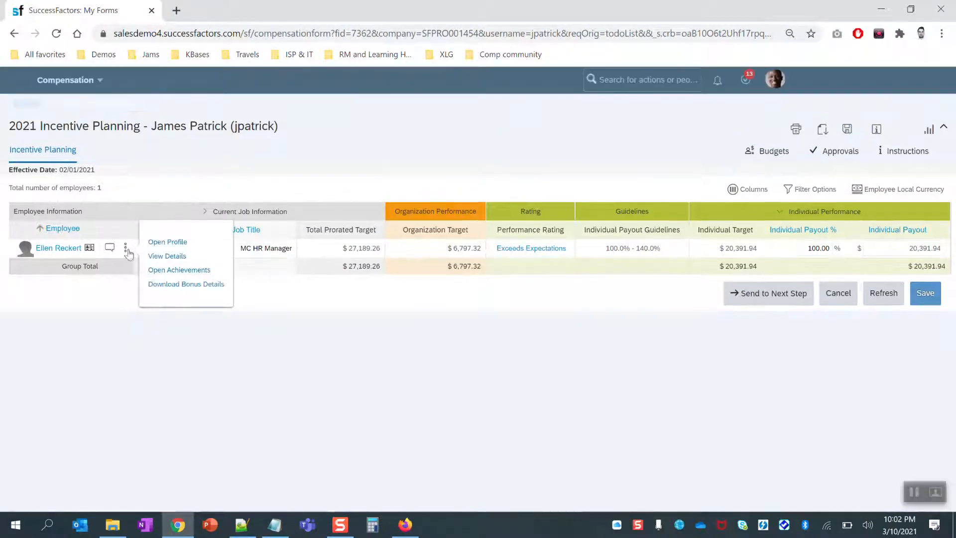
pyautogui.click(155, 256)
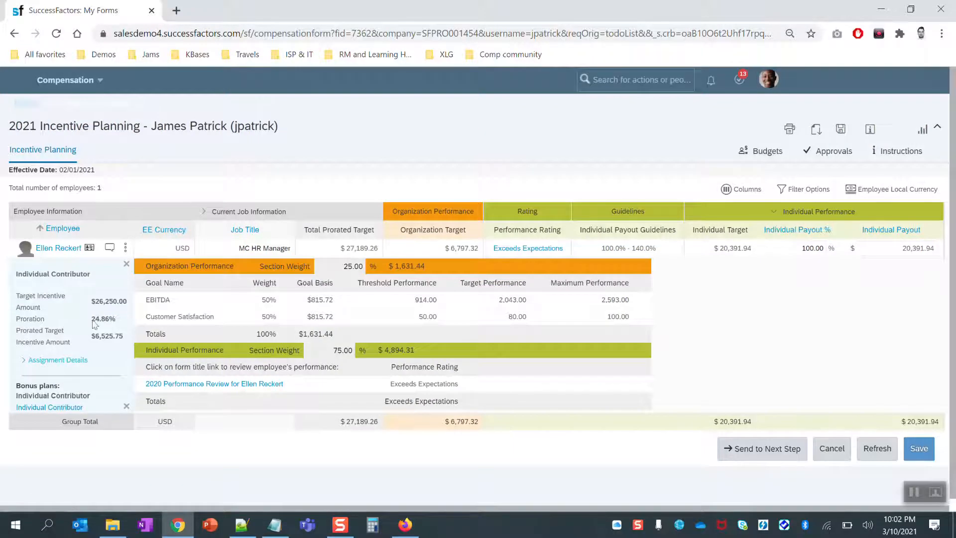
pyautogui.click(50, 355)
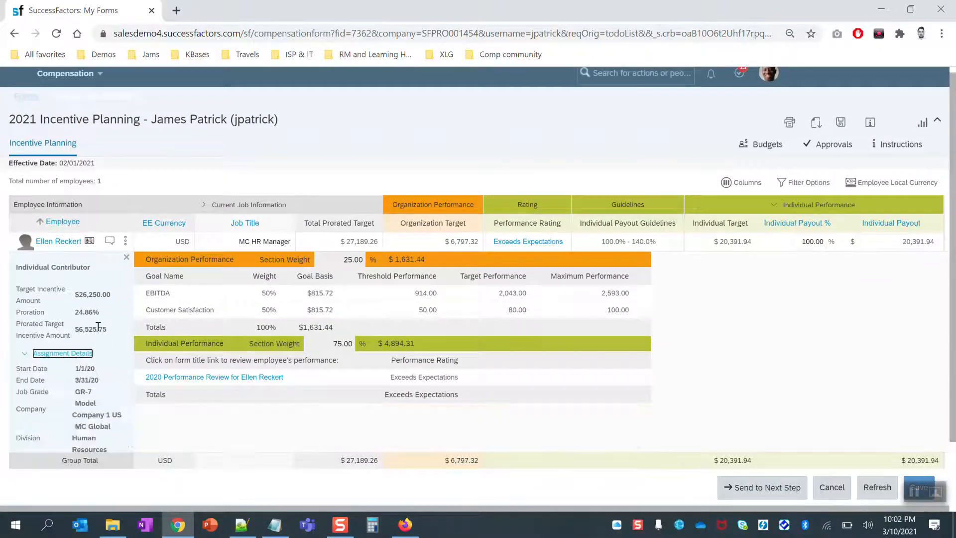
pyautogui.scroll(-1, 99, 332)
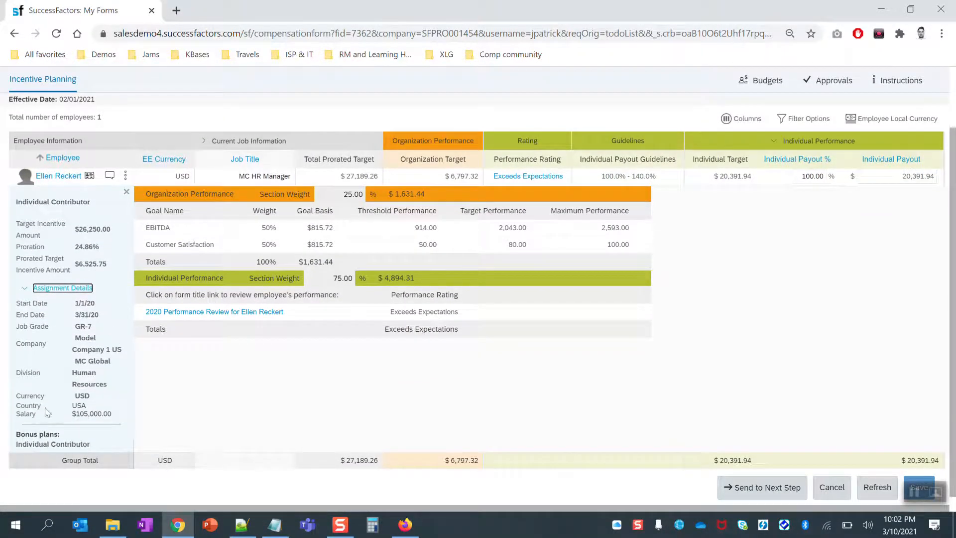
pyautogui.doubleClick(90, 414)
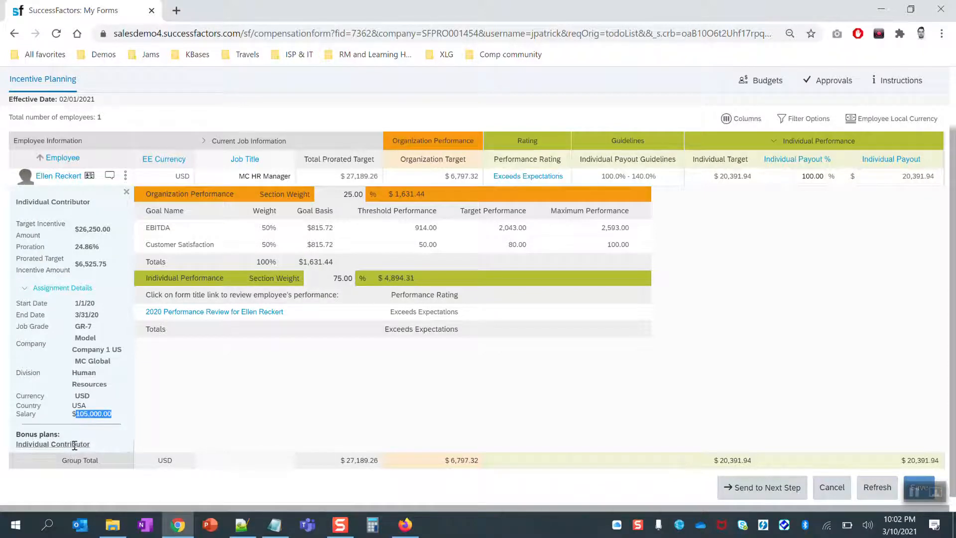
# Compare both Individual Contributor plans' salaries: $105,000 Human Resources and $110,000 Finance.
pyautogui.moveTo(68, 451)
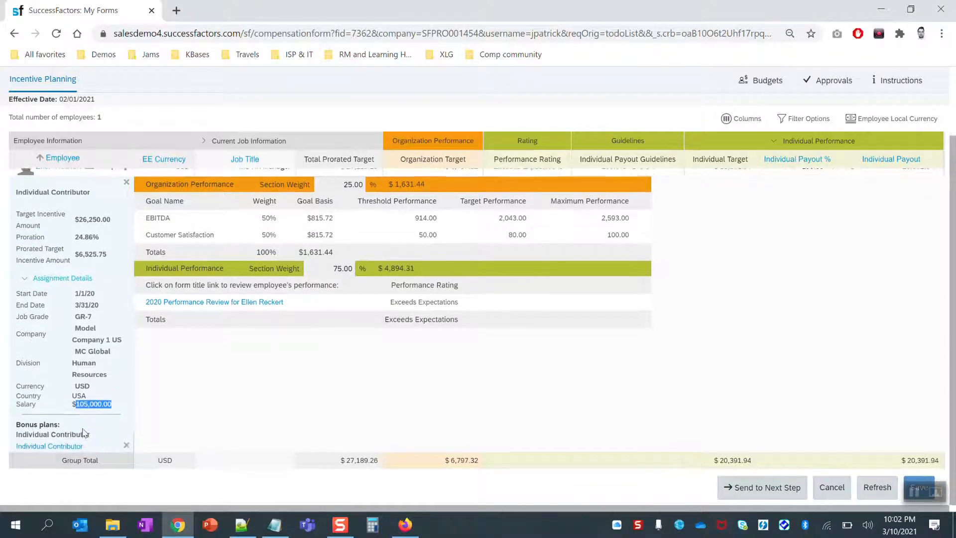
pyautogui.click(65, 446)
pyautogui.click(70, 278)
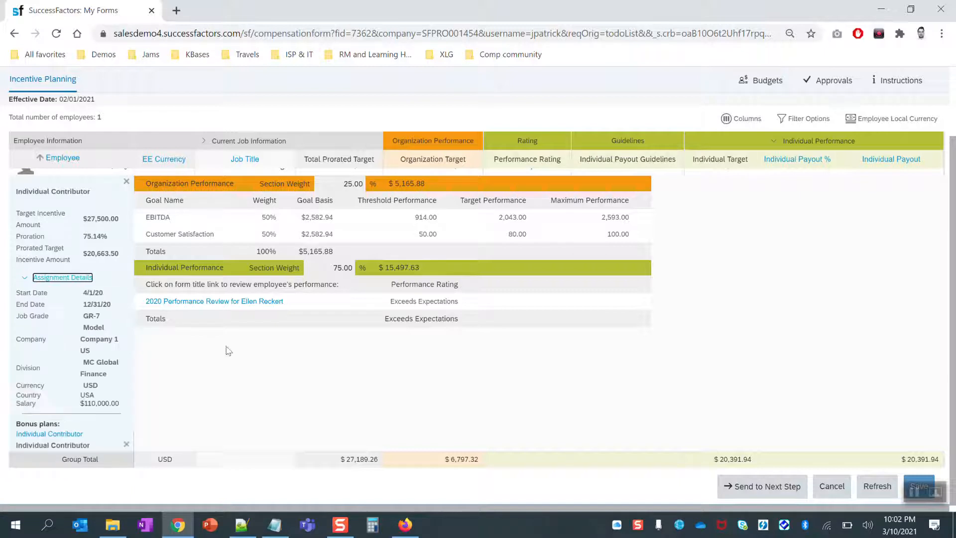
pyautogui.click(54, 434)
pyautogui.tripleClick(90, 403)
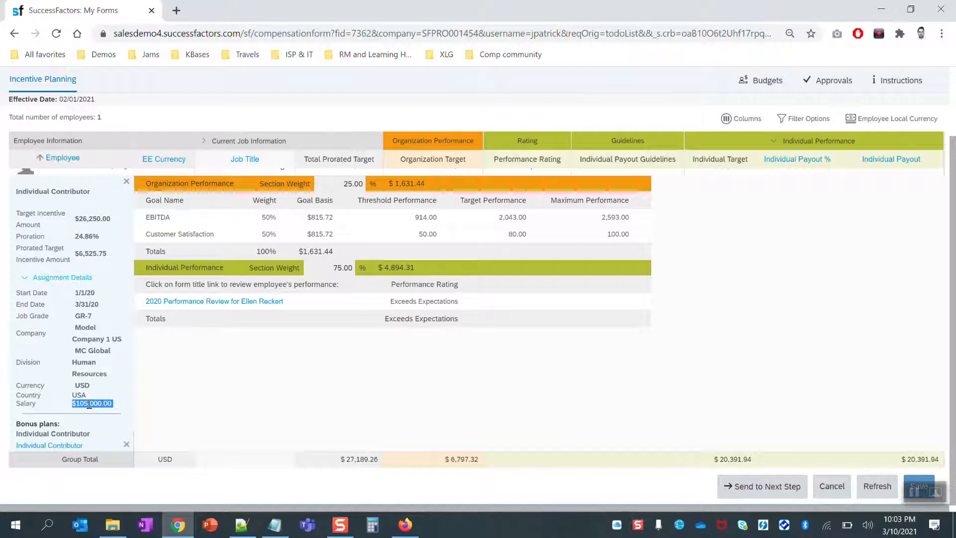
pyautogui.click(68, 446)
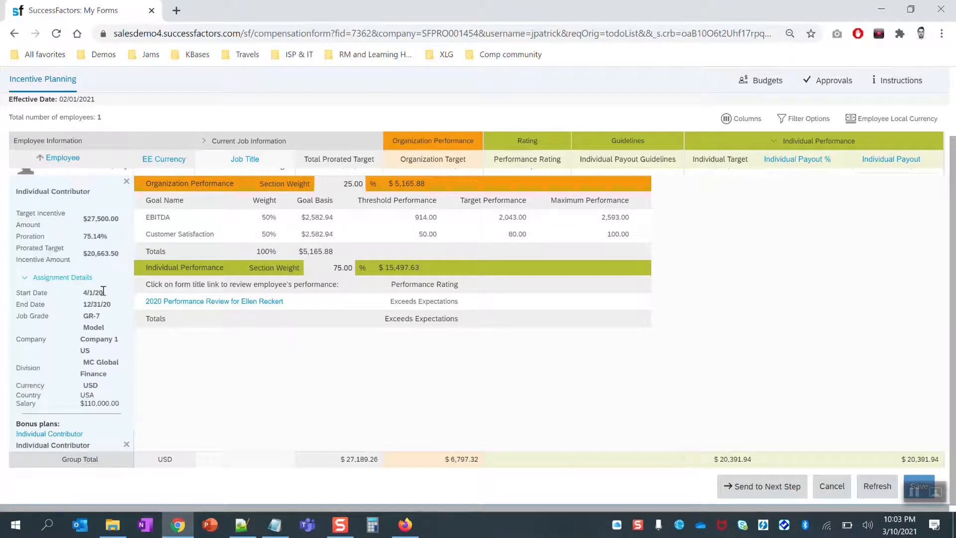